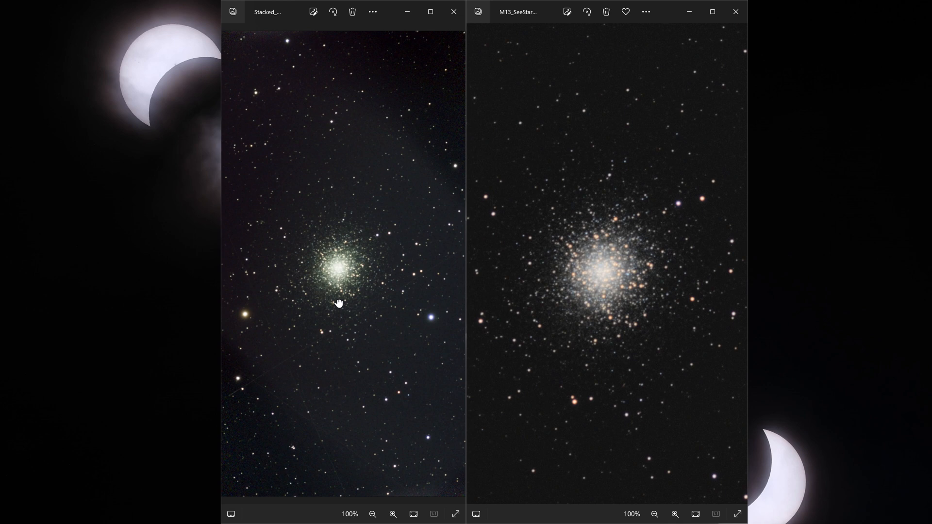
# Close the stacked image window and maximize the M13 SeeStar photo.
pyautogui.moveTo(610, 342); pyautogui.dragTo(614, 344)
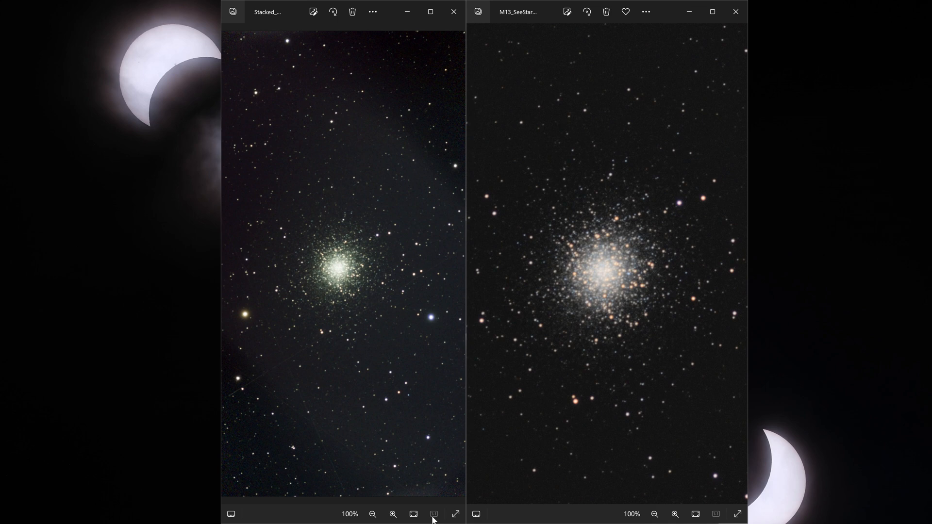
pyautogui.click(454, 13)
pyautogui.click(712, 11)
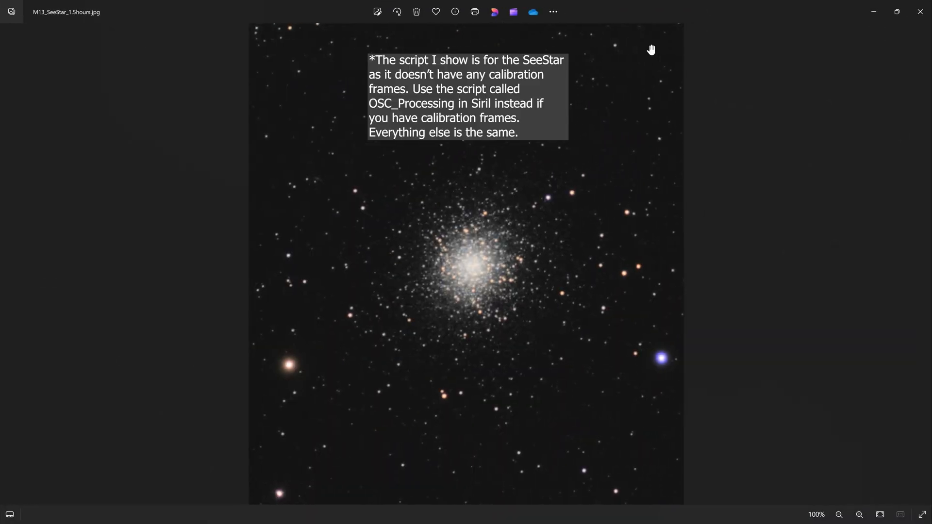
# View the M13 image at full size and pan it slightly.
pyautogui.moveTo(434, 329); pyautogui.dragTo(435, 345)
pyautogui.scroll(-3, 442, 305)
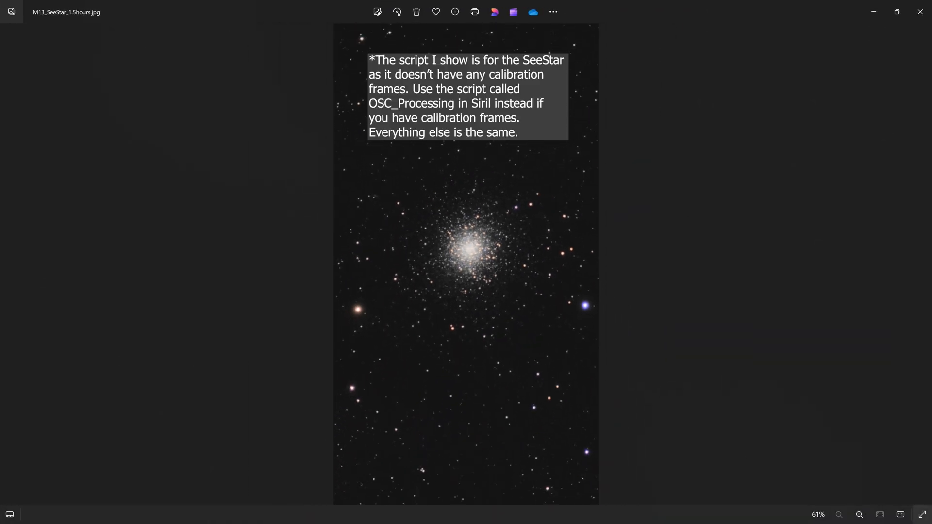
pyautogui.click(901, 515)
pyautogui.moveTo(530, 371); pyautogui.dragTo(522, 394)
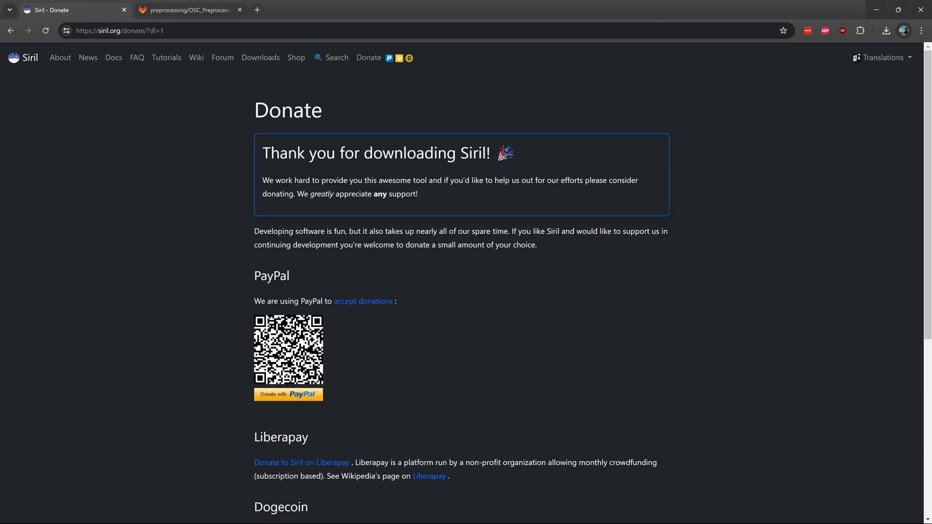
# Start downloading the OSC_Preprocessing_WithoutDBF.ssf script from its GitLab page.
pyautogui.click(217, 10)
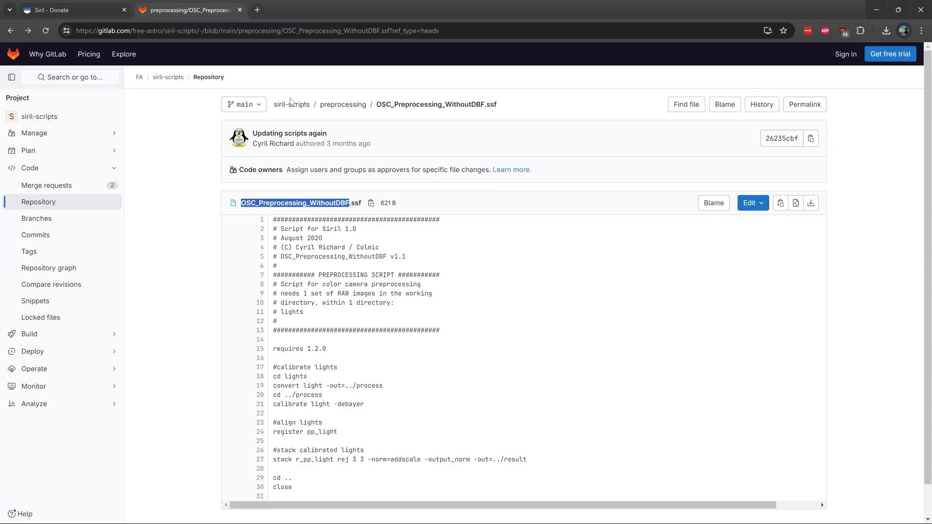
pyautogui.click(456, 263)
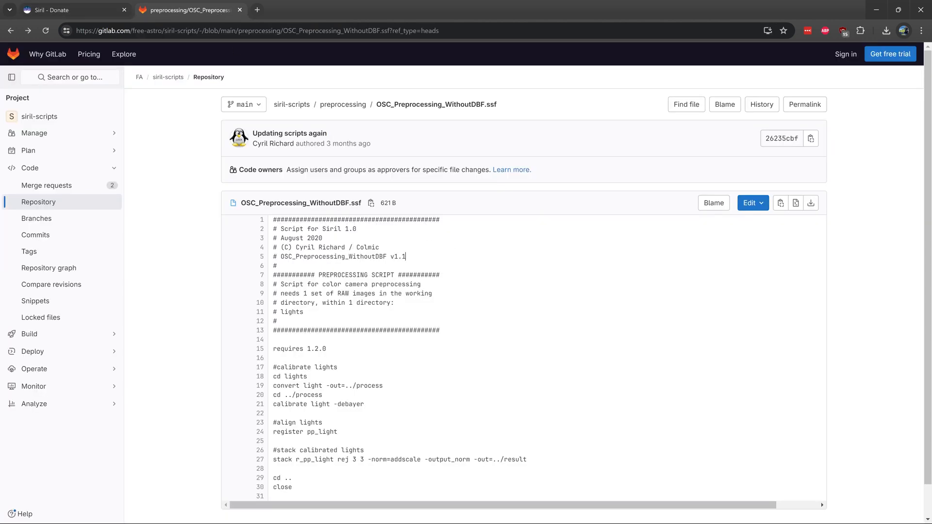
pyautogui.moveTo(241, 203); pyautogui.dragTo(364, 204)
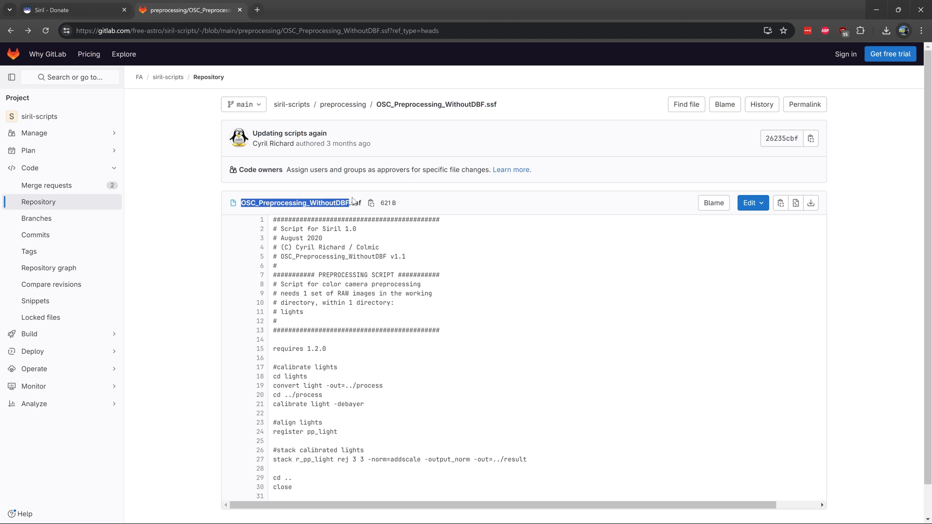
pyautogui.click(365, 219)
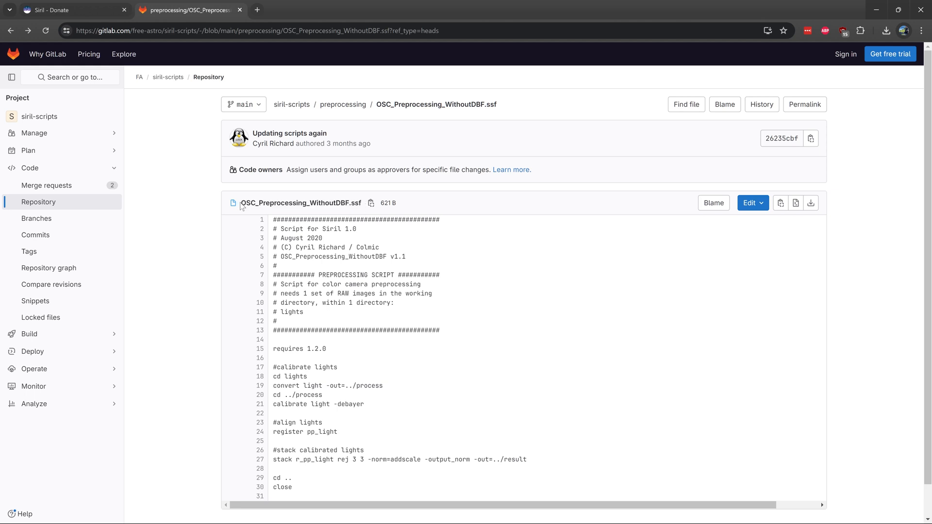
pyautogui.moveTo(242, 203); pyautogui.dragTo(362, 203)
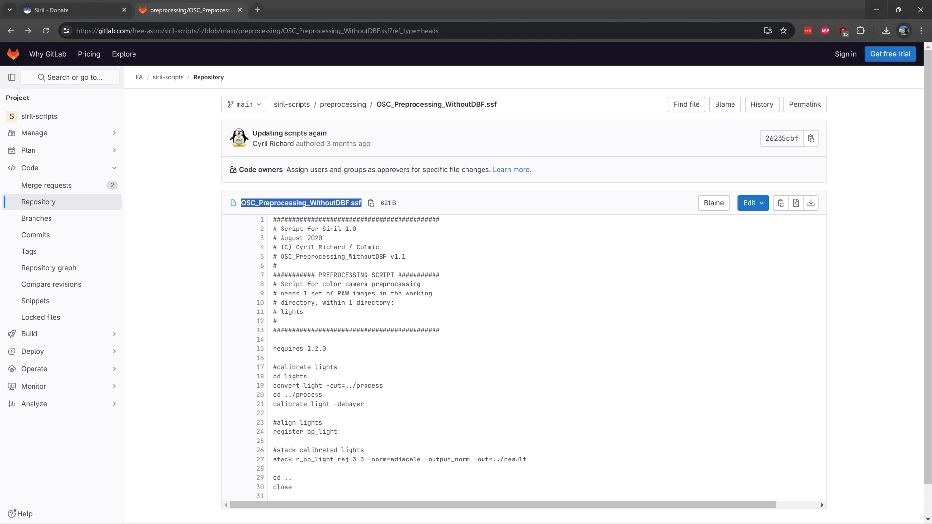
pyautogui.click(811, 203)
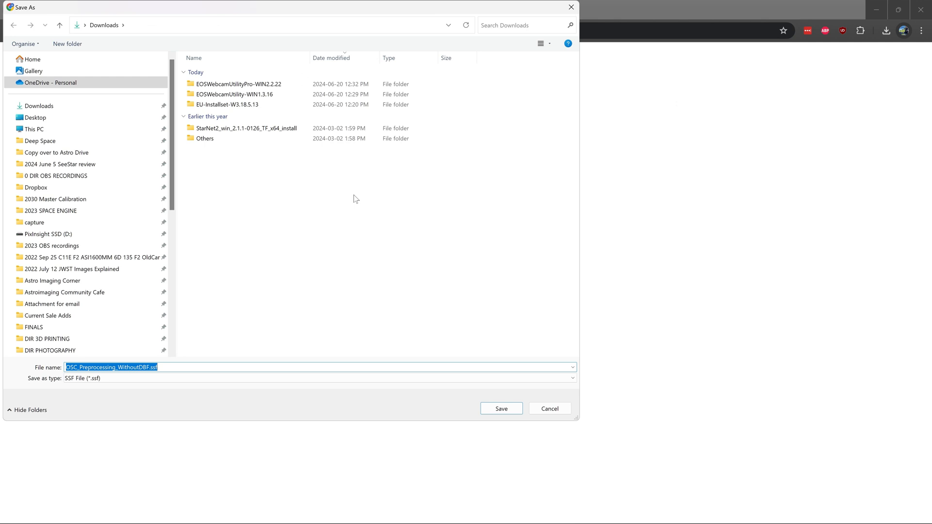
# Create a Scripts folder on D: and save the script into it.
pyautogui.rightClick(301, 120)
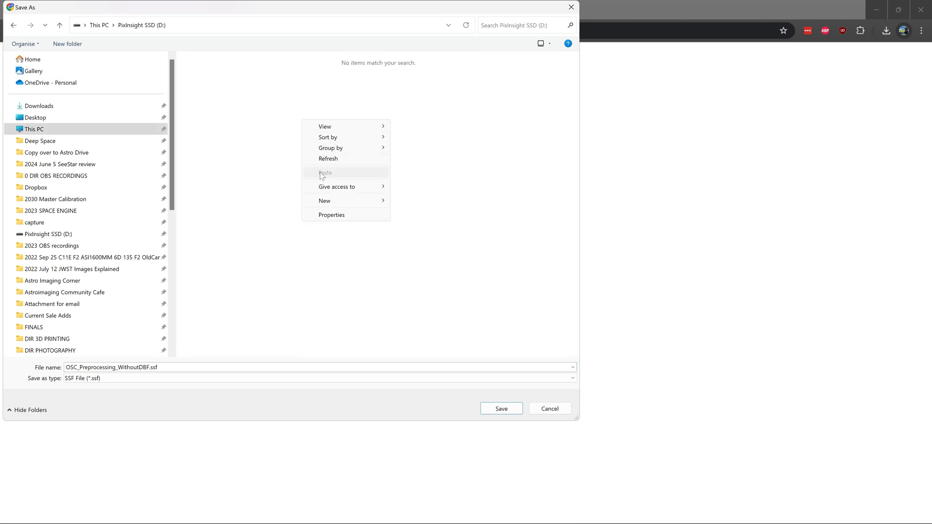
pyautogui.moveTo(325, 200)
pyautogui.click(414, 201)
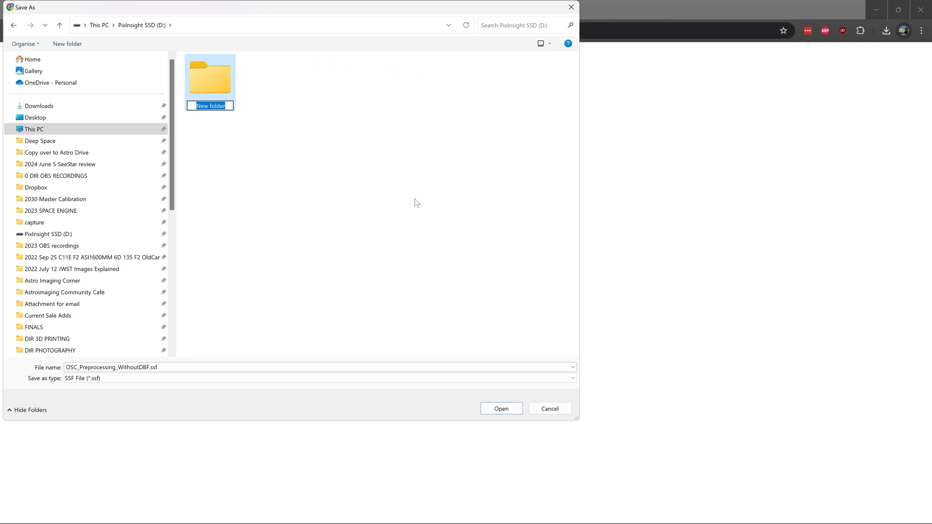
pyautogui.write('Scripts')
pyautogui.press('Return')
pyautogui.doubleClick(210, 82)
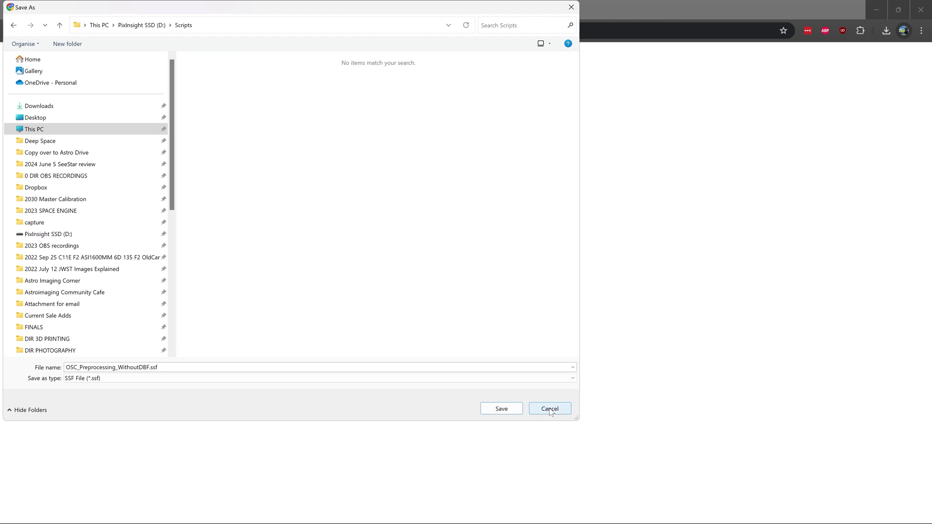
pyautogui.click(502, 408)
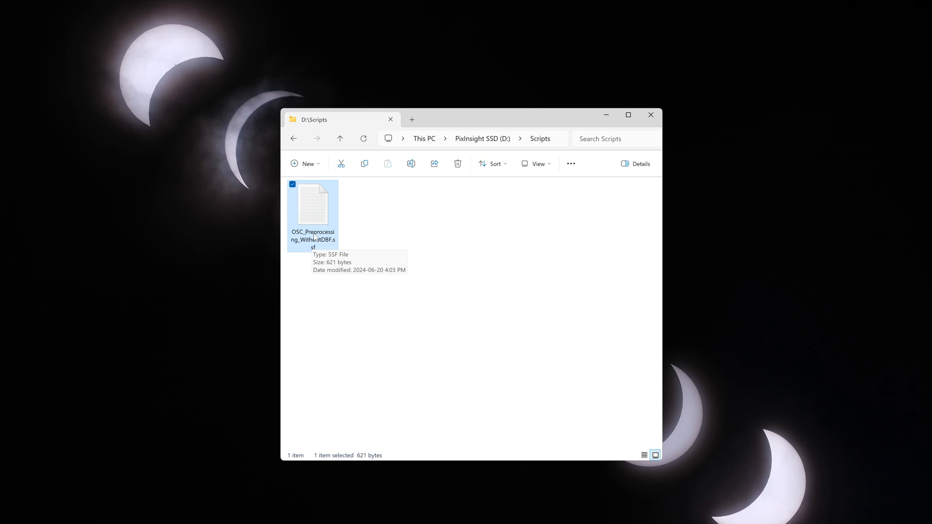
# Bring up the actions menu for the downloaded .ssf script in D:\Scripts.
pyautogui.rightClick(316, 213)
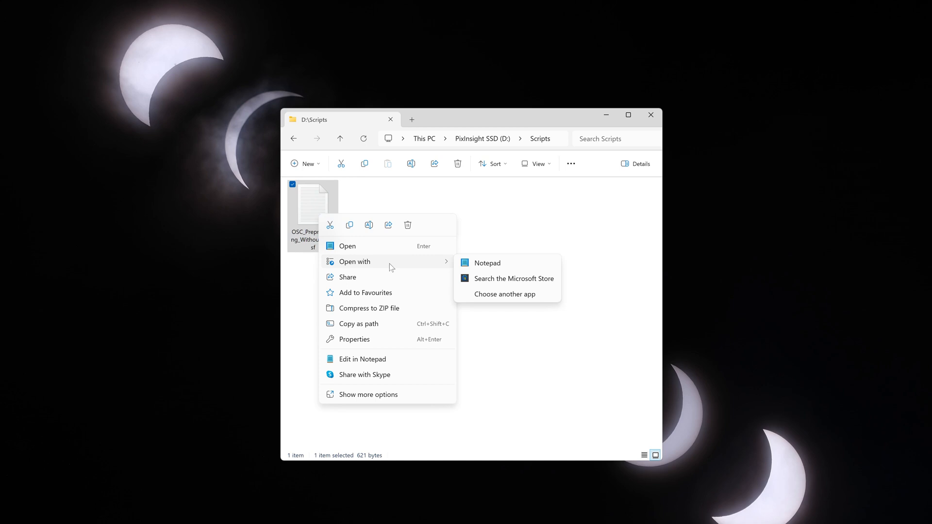
# Edit the script in Notepad so line 24 reads 'register pp_light -drizzle'.
pyautogui.moveTo(355, 262)
pyautogui.click(502, 264)
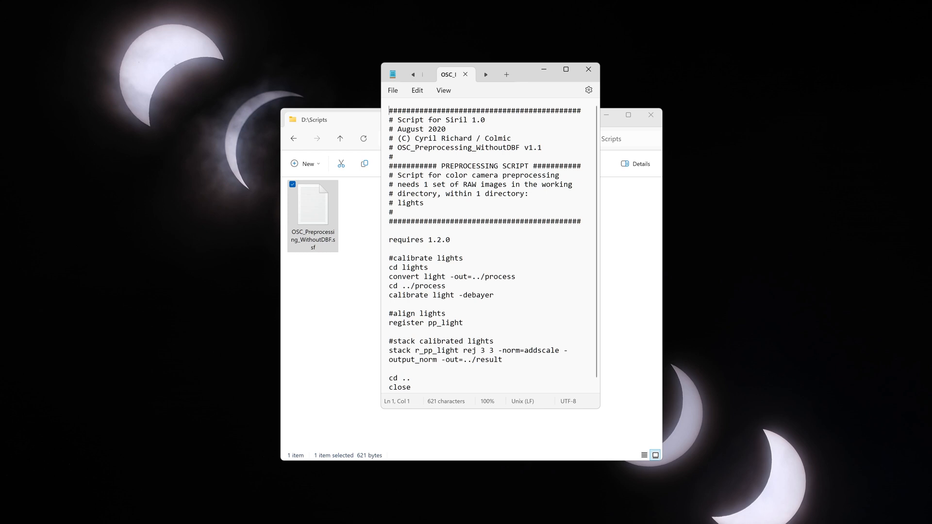
pyautogui.moveTo(390, 315); pyautogui.dragTo(428, 316)
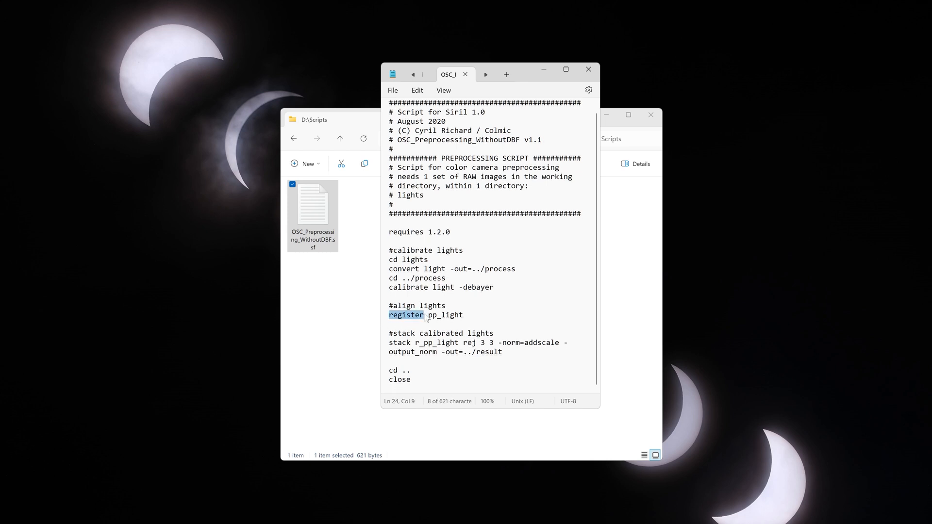
pyautogui.click(466, 316)
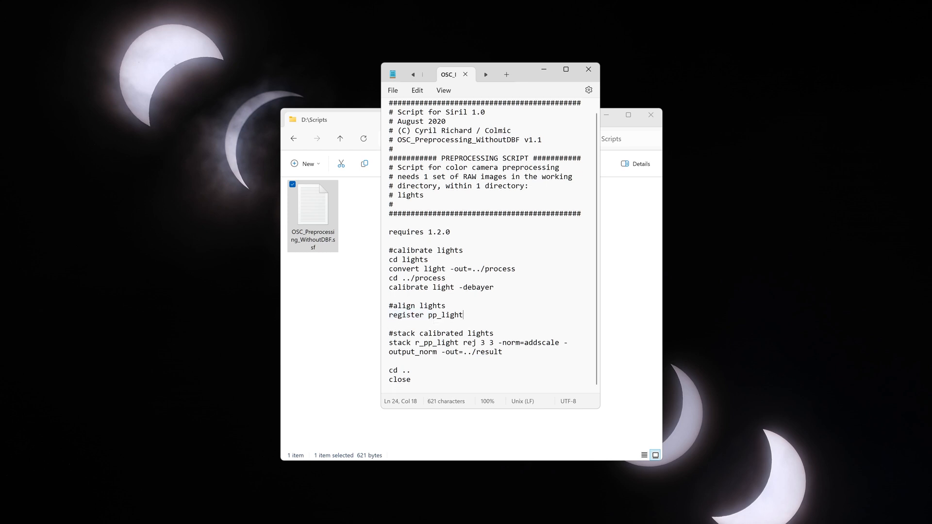
pyautogui.write(' -')
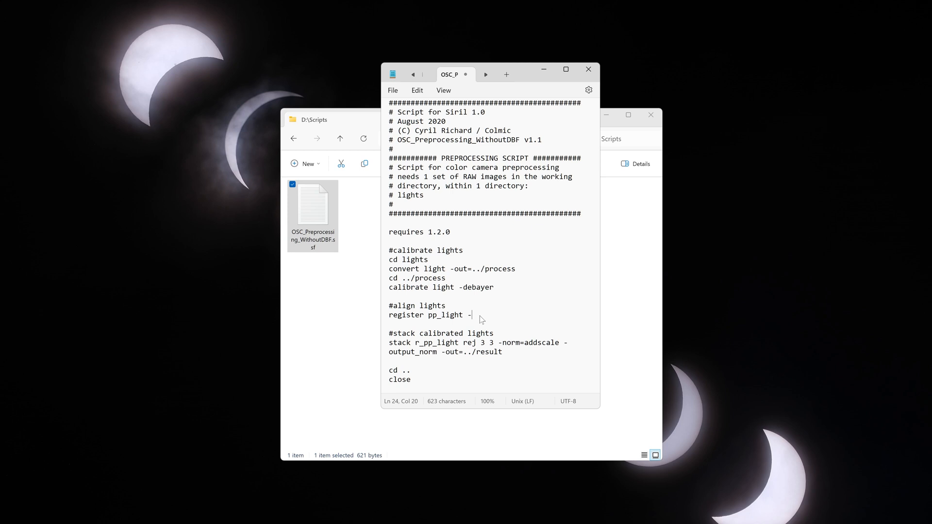
pyautogui.write('drizzle')
# Save the edited script via File > Save.
pyautogui.click(394, 91)
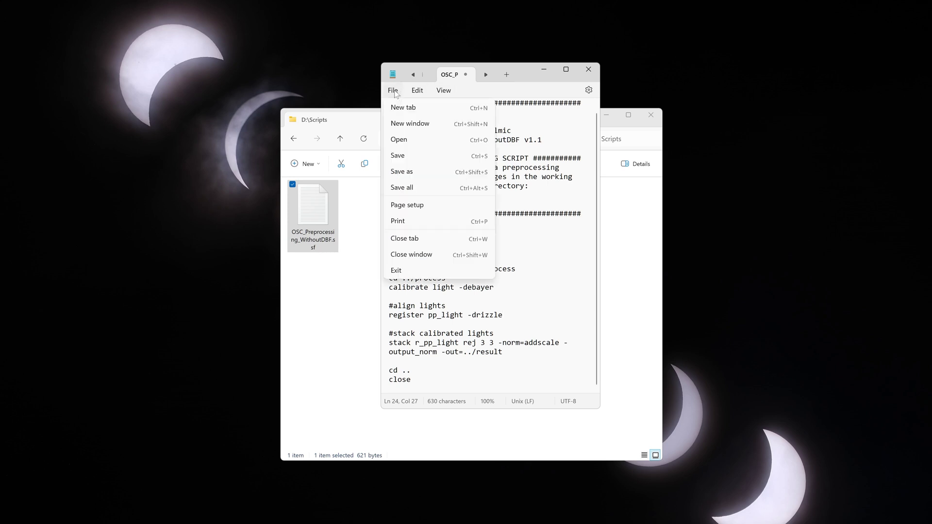
pyautogui.click(412, 154)
# Close Notepad and rename the script to OSC_Preprocessing_WithoutDBF_drizzle.ssf.
pyautogui.click(589, 71)
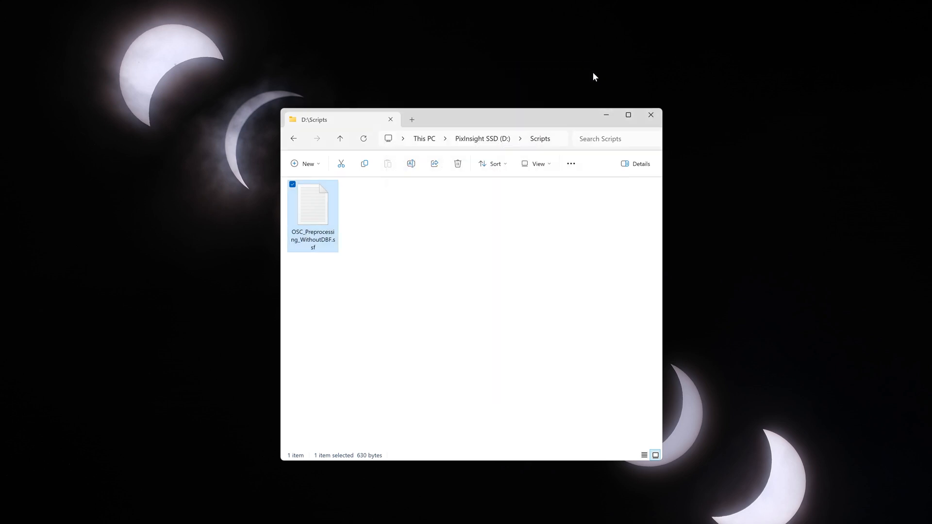
pyautogui.click(364, 251)
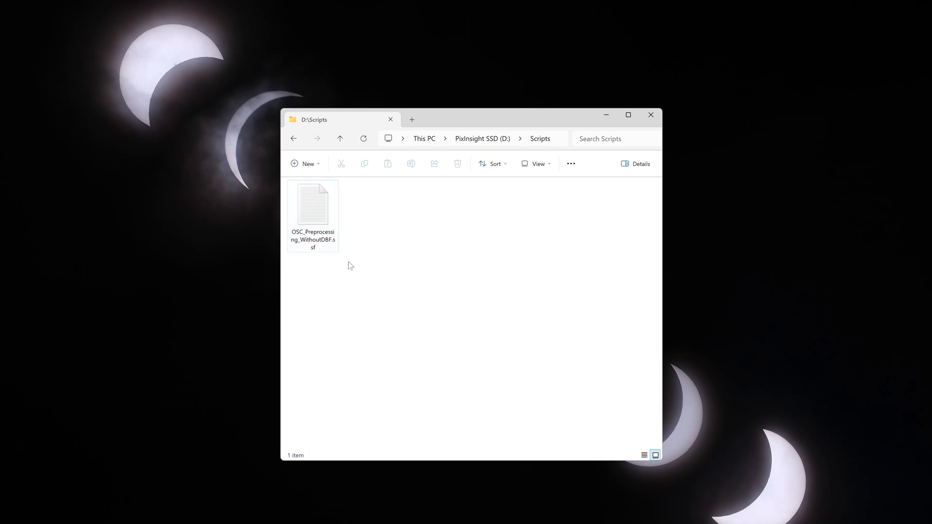
pyautogui.click(324, 242)
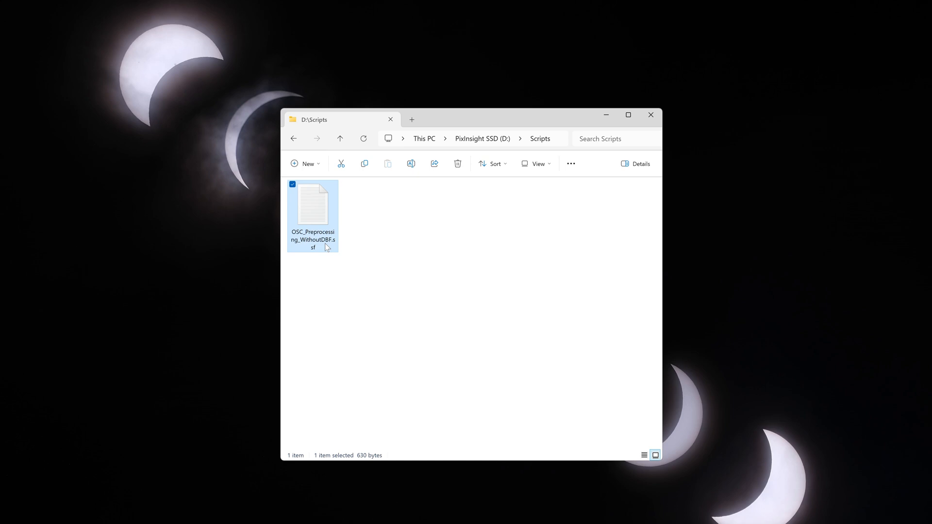
pyautogui.click(332, 242)
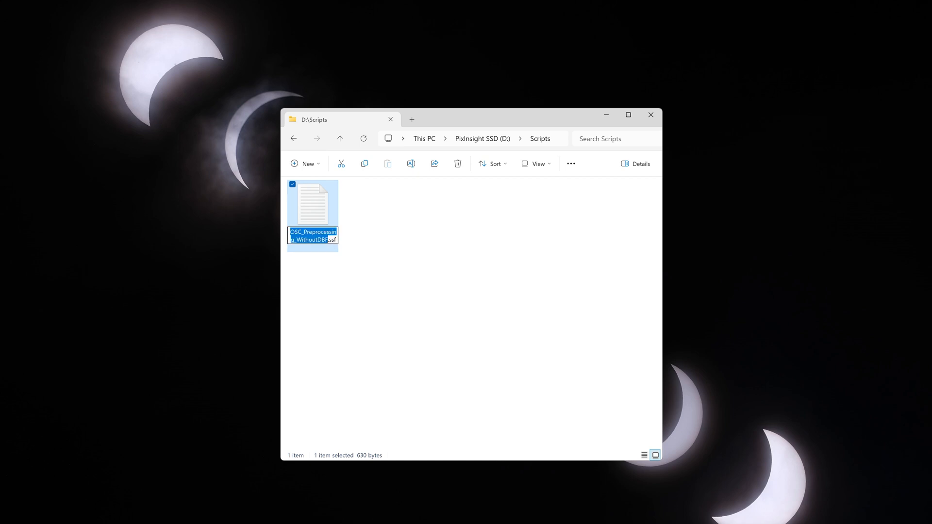
pyautogui.press('Right')
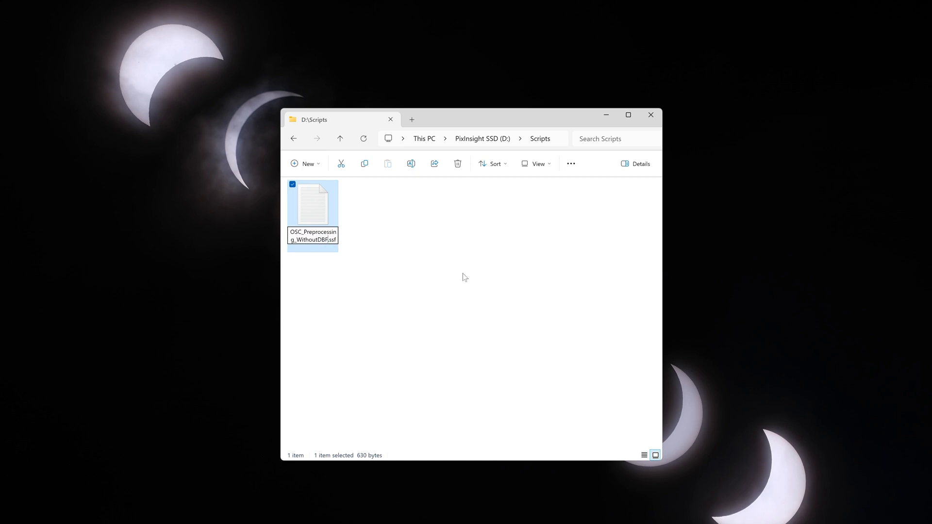
pyautogui.write('_drizzle')
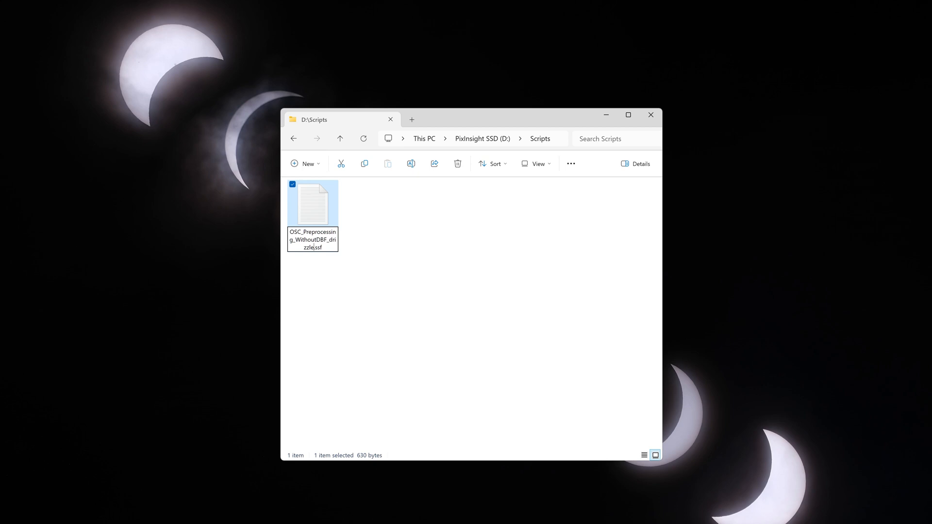
pyautogui.press('Return')
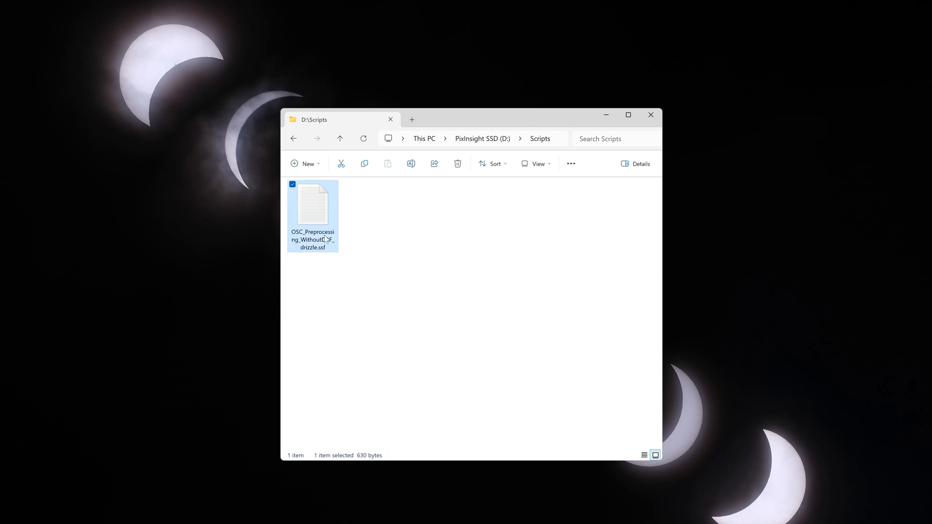
pyautogui.click(506, 212)
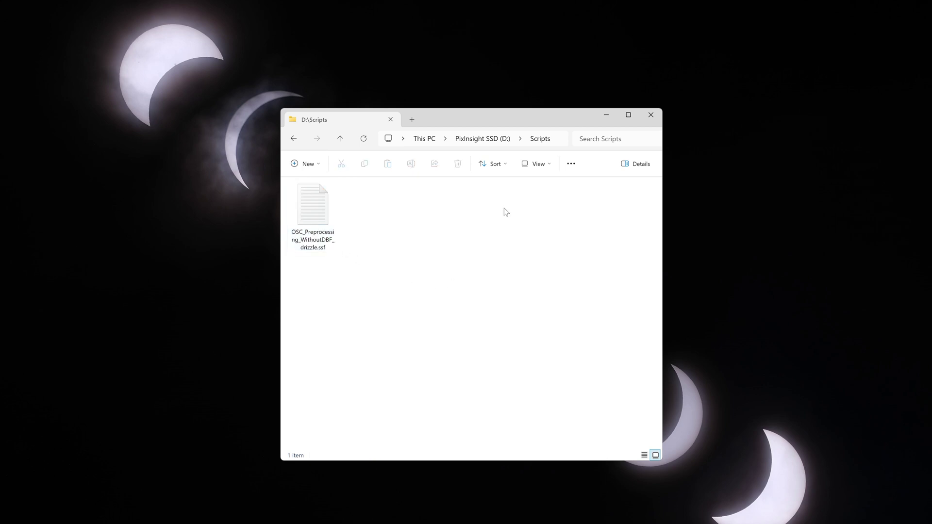
# Create D:\M13 with a Lights subfolder inside it.
pyautogui.click(341, 138)
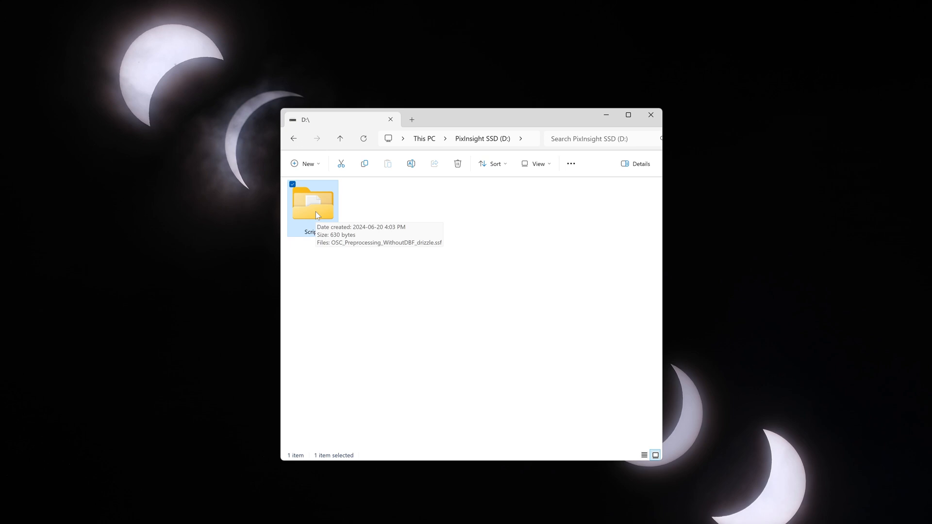
pyautogui.rightClick(428, 207)
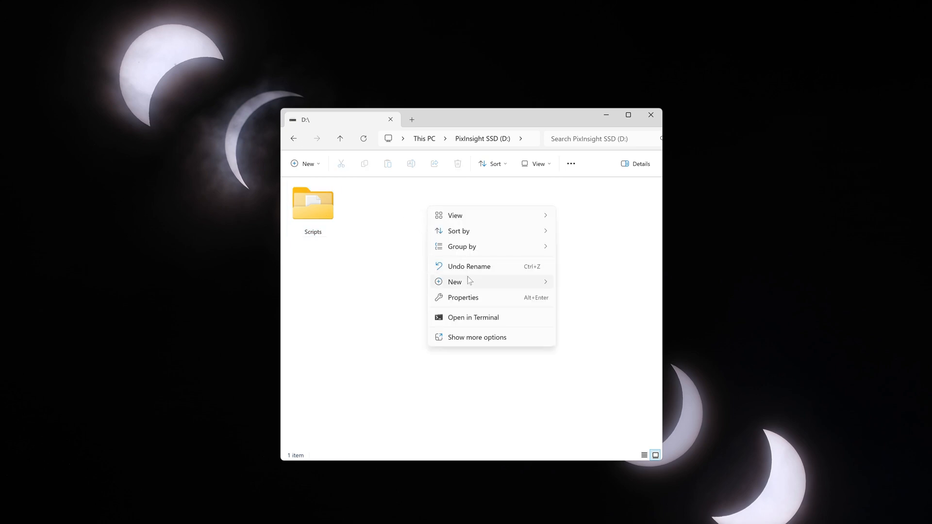
pyautogui.click(454, 281)
pyautogui.click(590, 282)
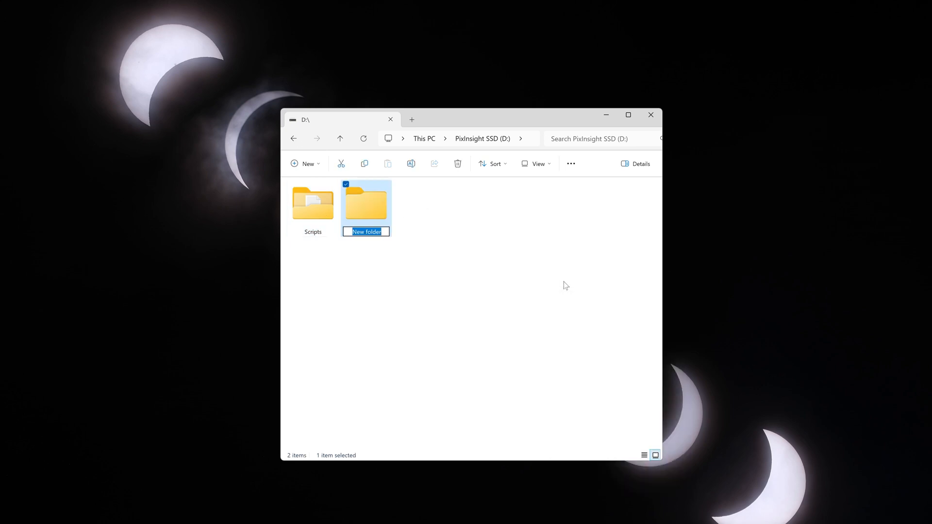
pyautogui.write('M13')
pyautogui.press('Return')
pyautogui.press('Return')
pyautogui.rightClick(415, 227)
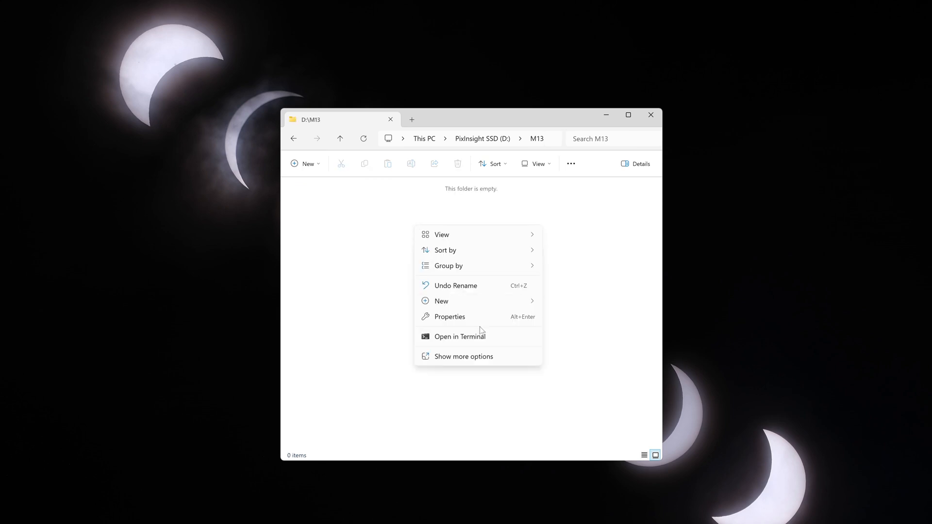
pyautogui.moveTo(441, 301)
pyautogui.click(596, 303)
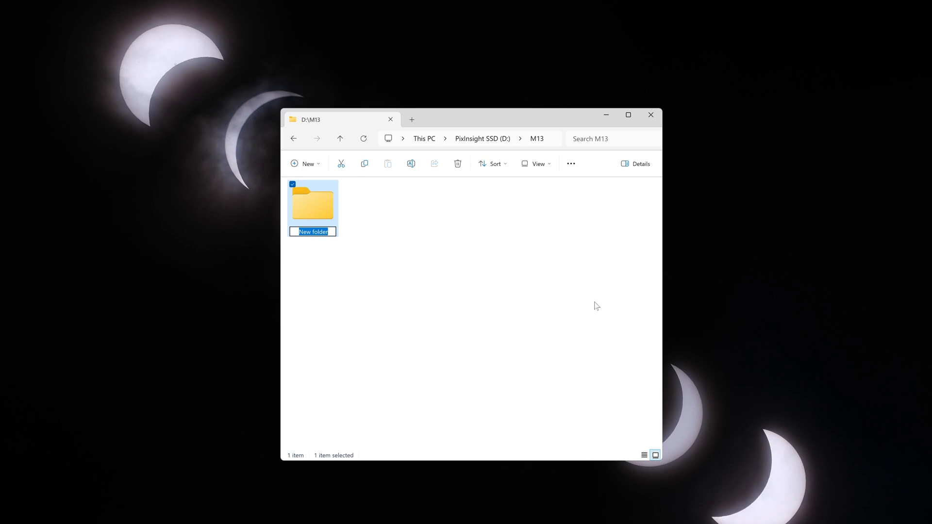
pyautogui.write('Lights')
pyautogui.press('Return')
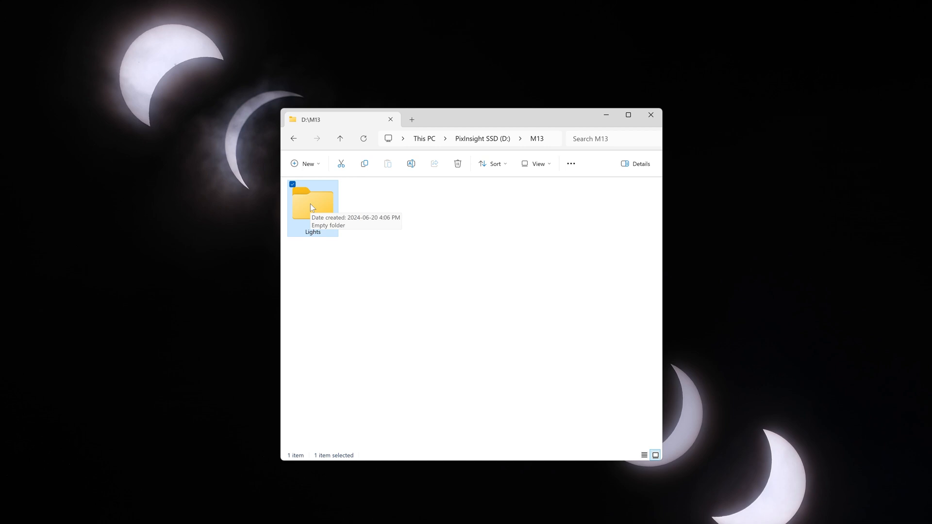
# Copy all 607 M13 light frames into D:\M13\Lights.
pyautogui.moveTo(447, 119); pyautogui.dragTo(333, 99)
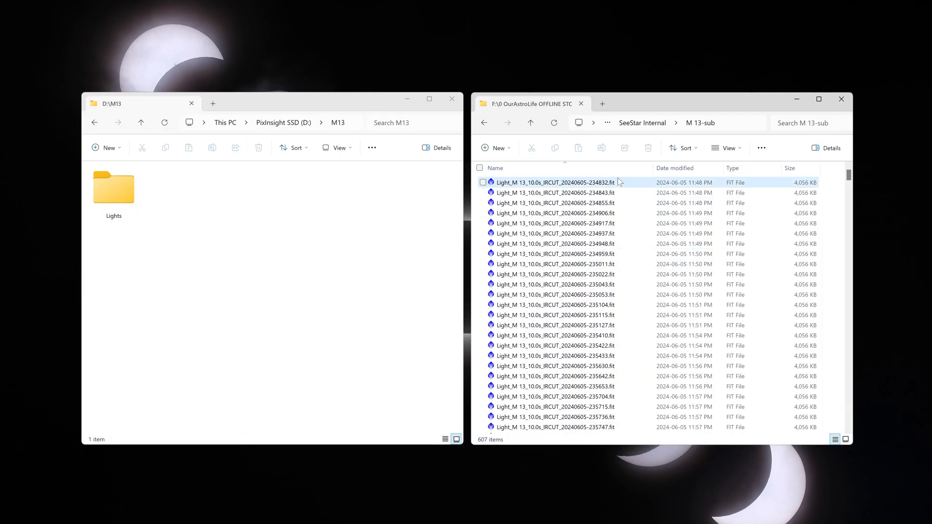
pyautogui.hotkey('ctrl', 'a')
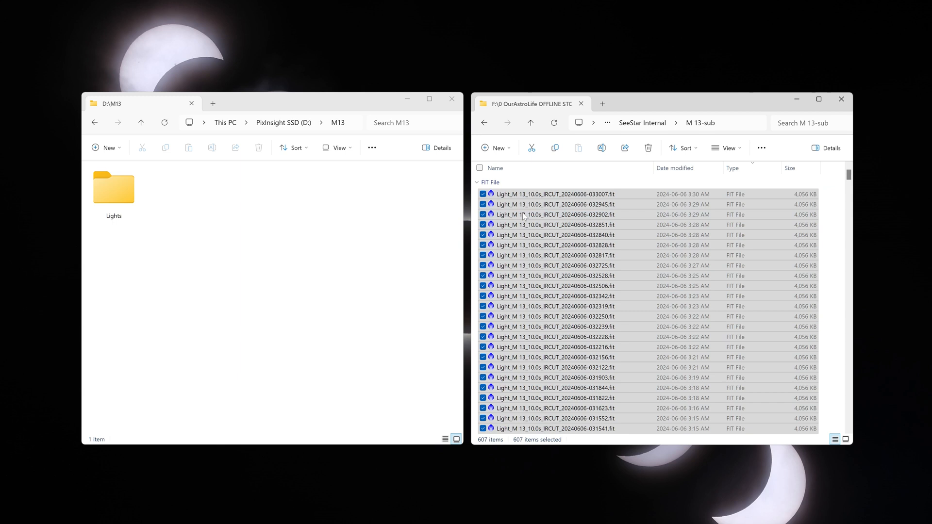
pyautogui.rightClick(525, 215)
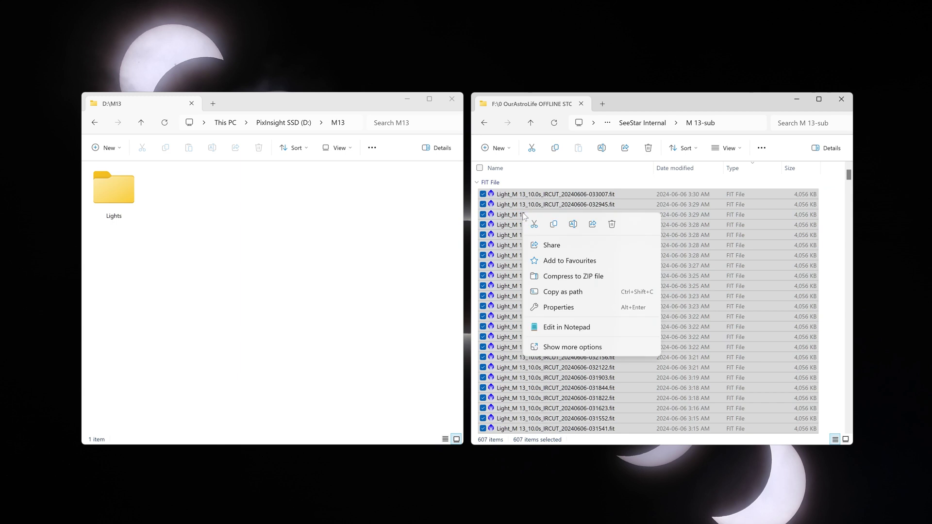
pyautogui.click(553, 223)
pyautogui.click(90, 198)
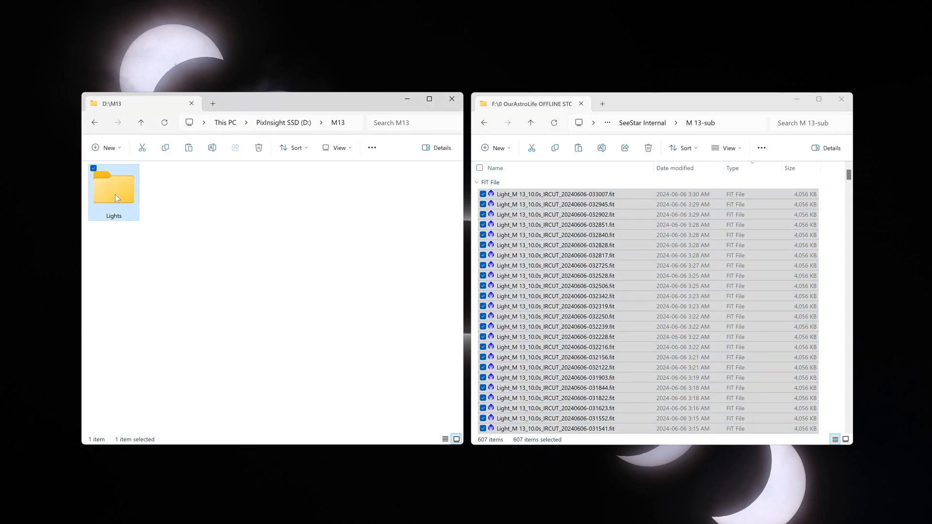
pyautogui.doubleClick(116, 194)
pyautogui.rightClick(252, 210)
pyautogui.click(262, 218)
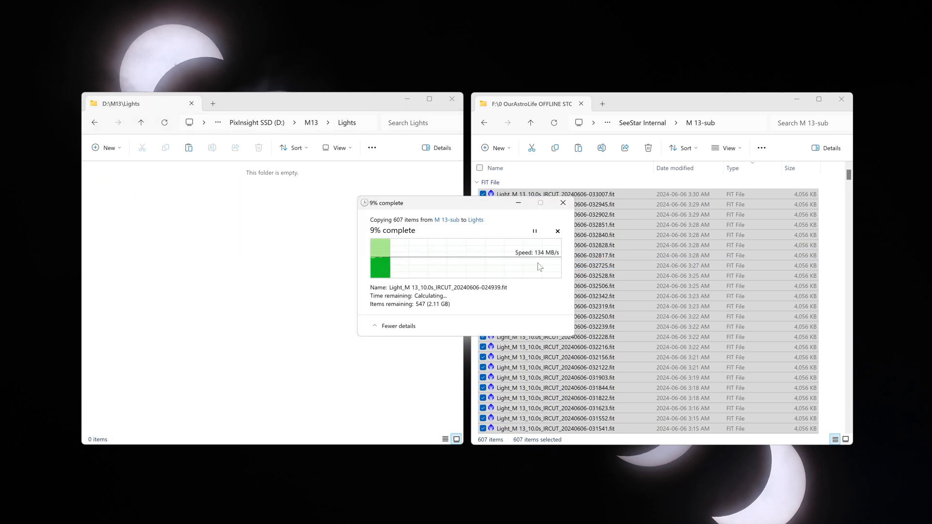
# Clear the desktop and launch Siril from the Start menu.
pyautogui.press('super+d')
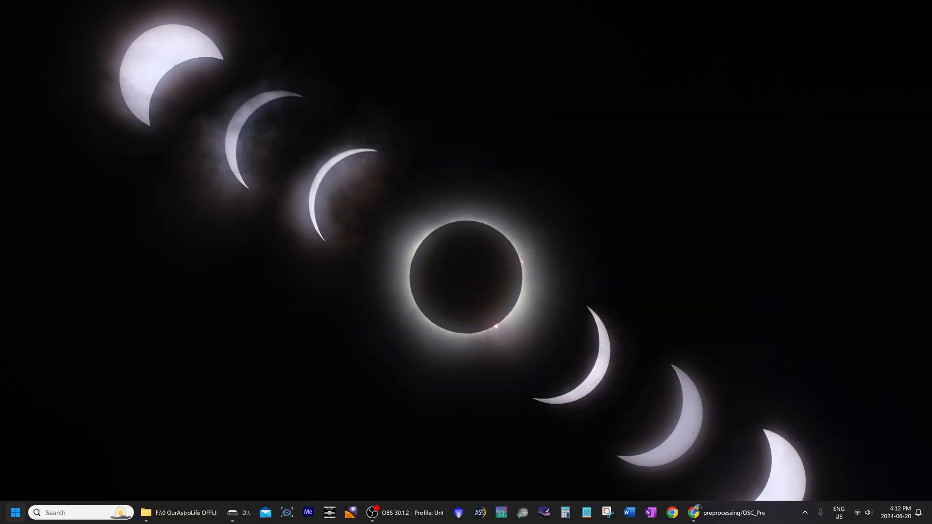
pyautogui.press('super')
pyautogui.click(88, 313)
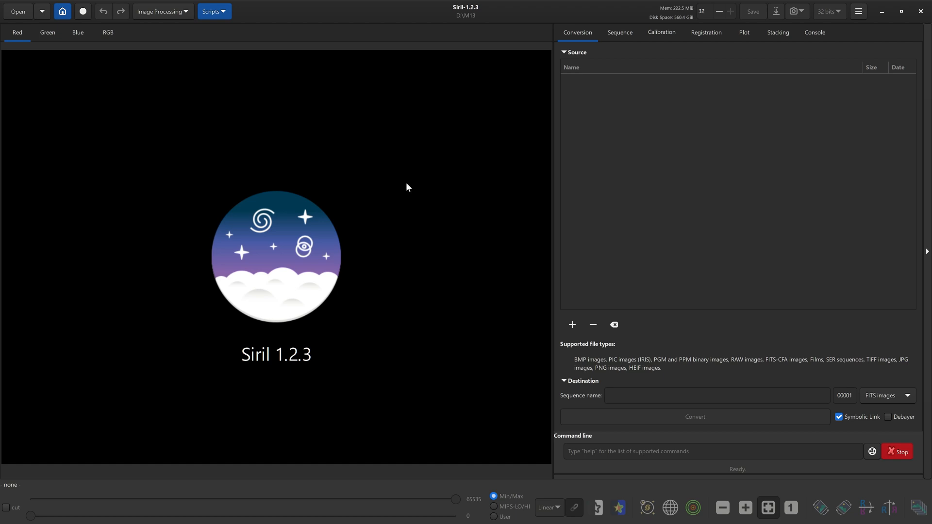
# Show the Scripts page of Siril's Preferences.
pyautogui.click(860, 13)
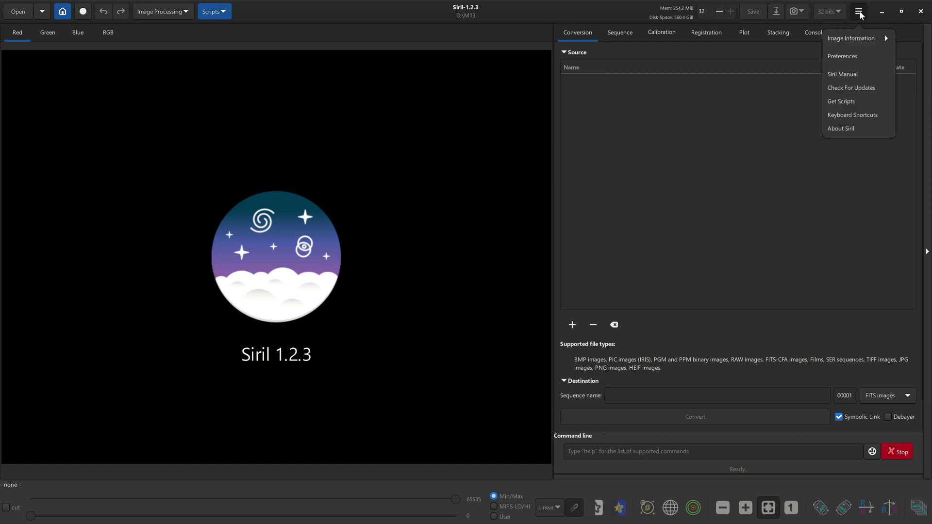
pyautogui.click(853, 59)
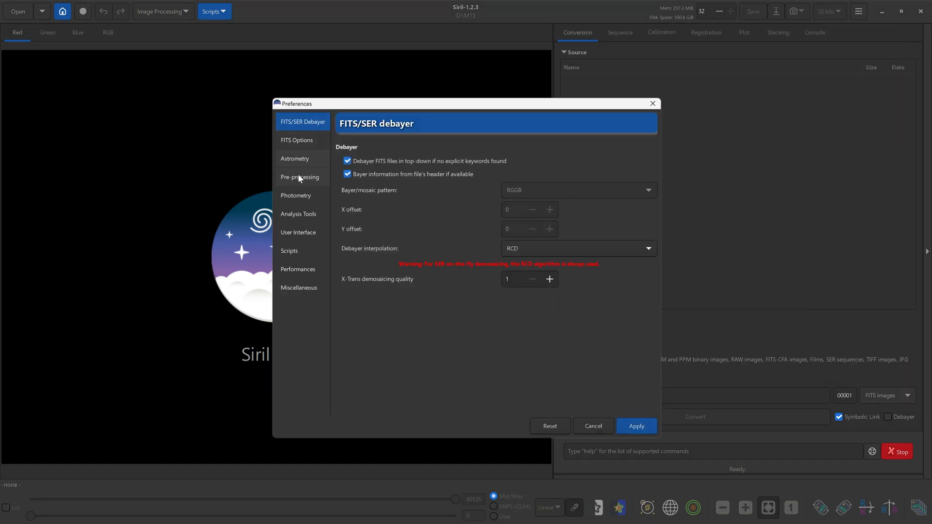
pyautogui.click(294, 252)
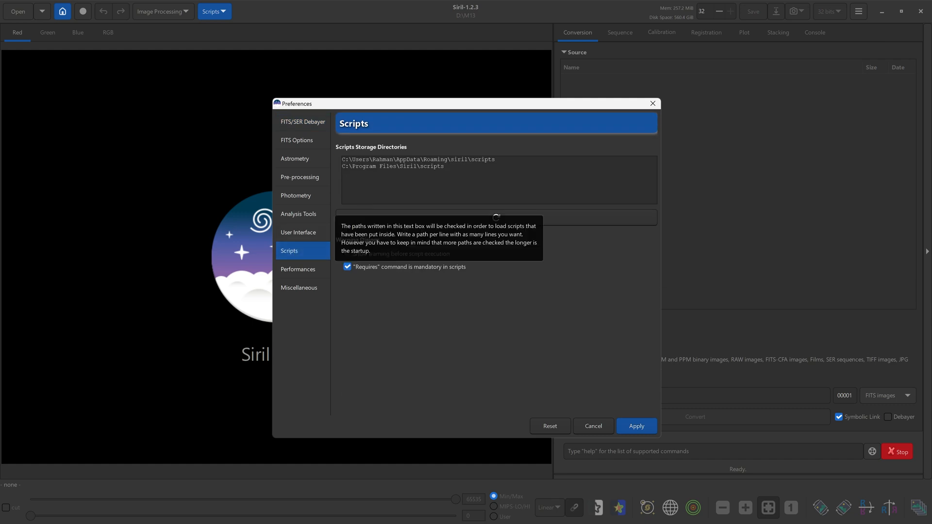
# Copy the D:\Scripts path from File Explorer's address bar.
pyautogui.press('super')
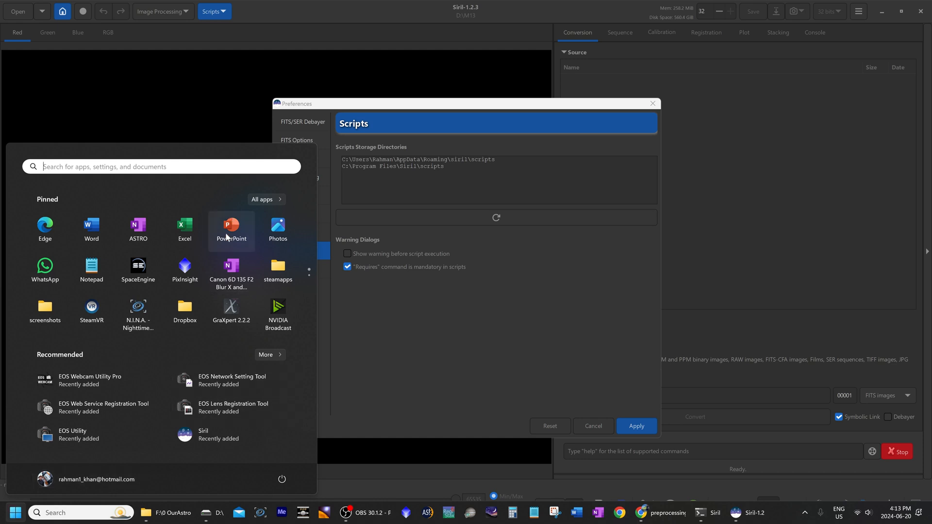
pyautogui.click(216, 513)
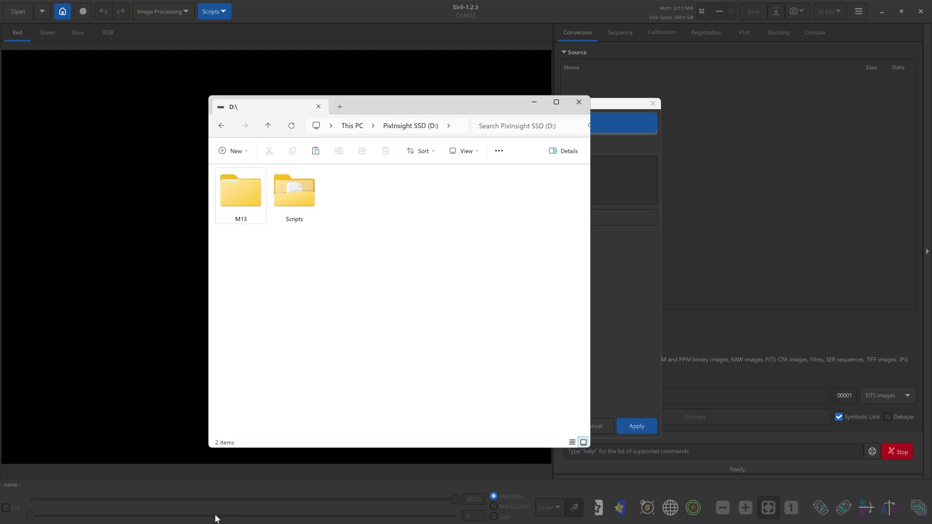
pyautogui.doubleClick(290, 195)
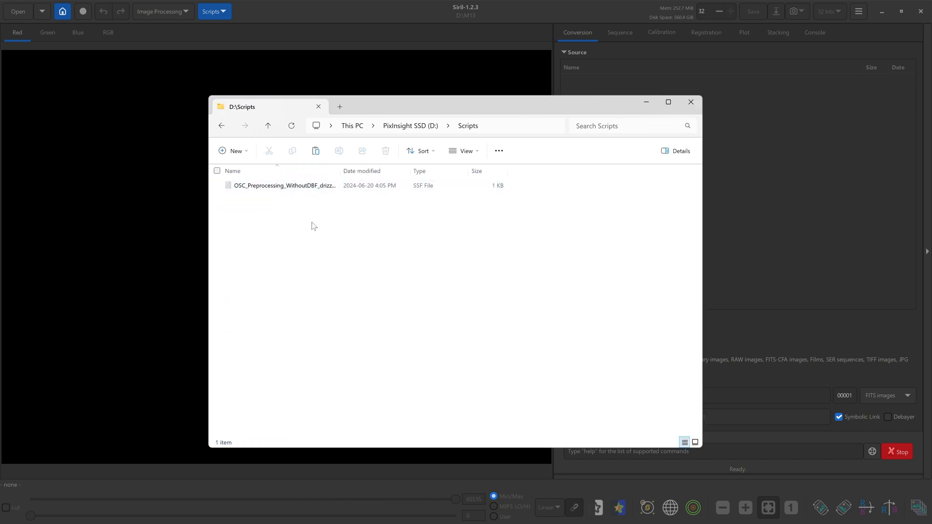
pyautogui.click(501, 126)
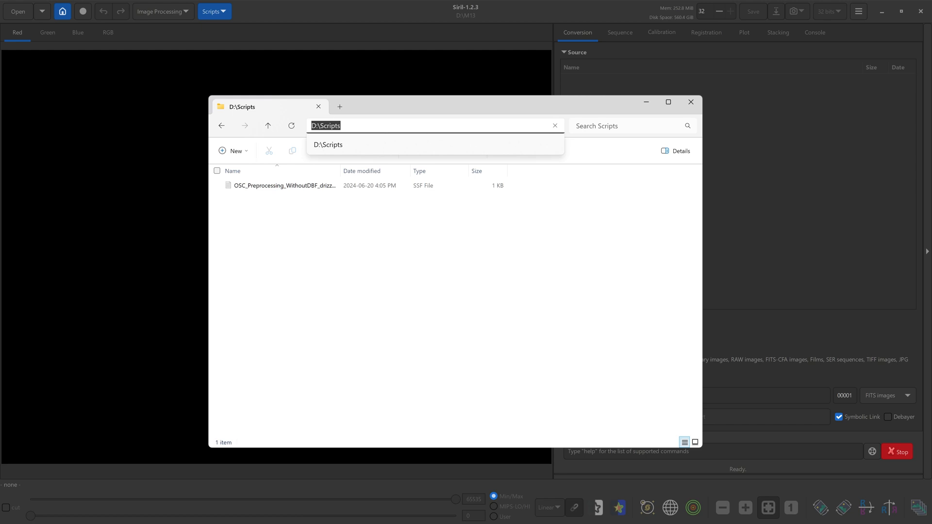
pyautogui.rightClick(326, 126)
pyautogui.click(364, 158)
# Paste D:\Scripts as a new script storage directory and apply the preferences.
pyautogui.hotkey('alt', 'Tab')
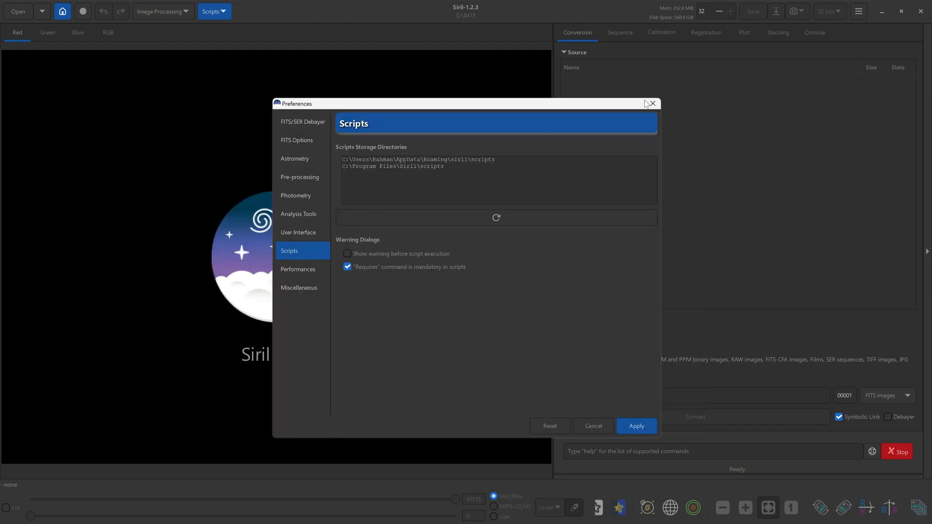
pyautogui.moveTo(400, 104); pyautogui.dragTo(395, 97)
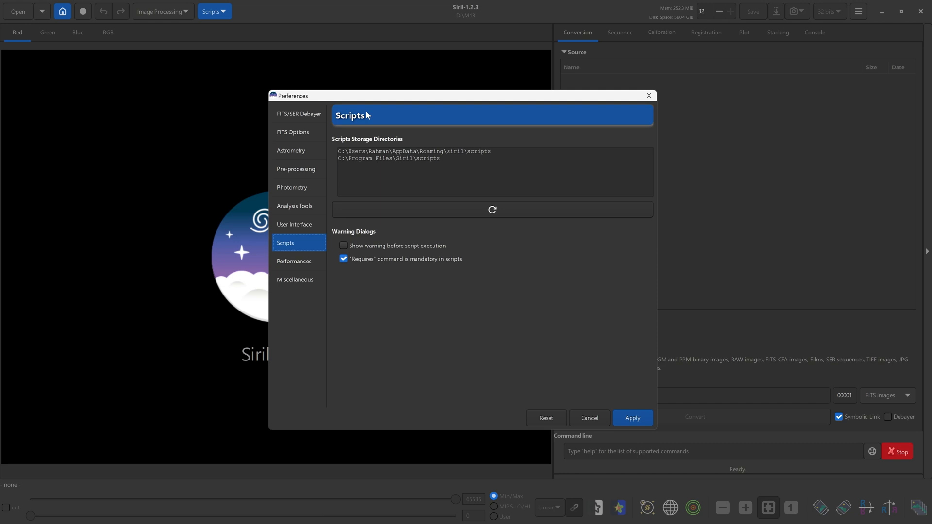
pyautogui.hotkey('ctrl', 'v')
pyautogui.click(642, 417)
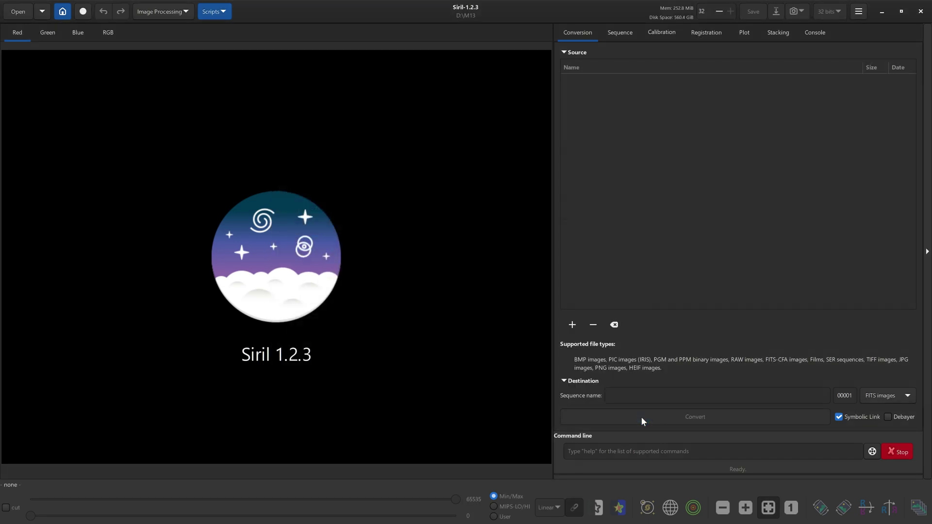
pyautogui.click(222, 15)
pyautogui.click(224, 12)
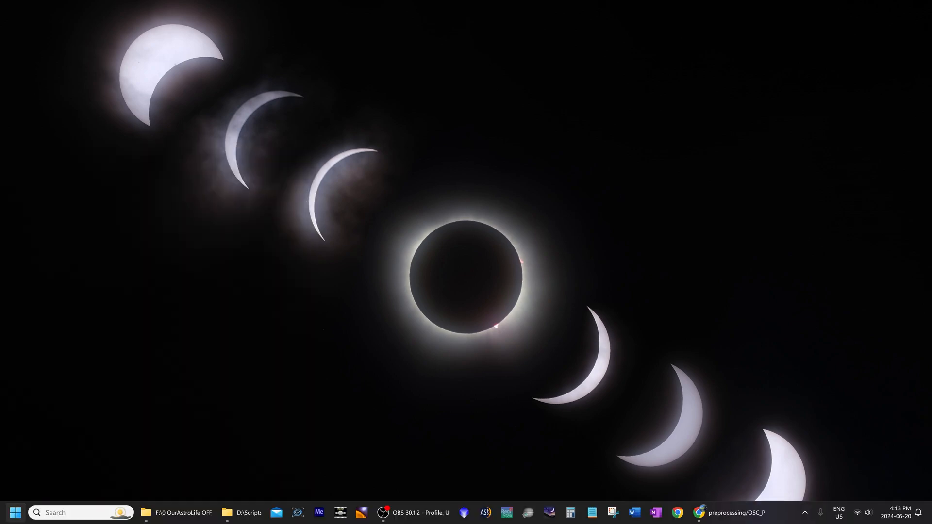
pyautogui.hotkey('alt', 'Tab')
pyautogui.moveTo(466, 16); pyautogui.dragTo(487, 27)
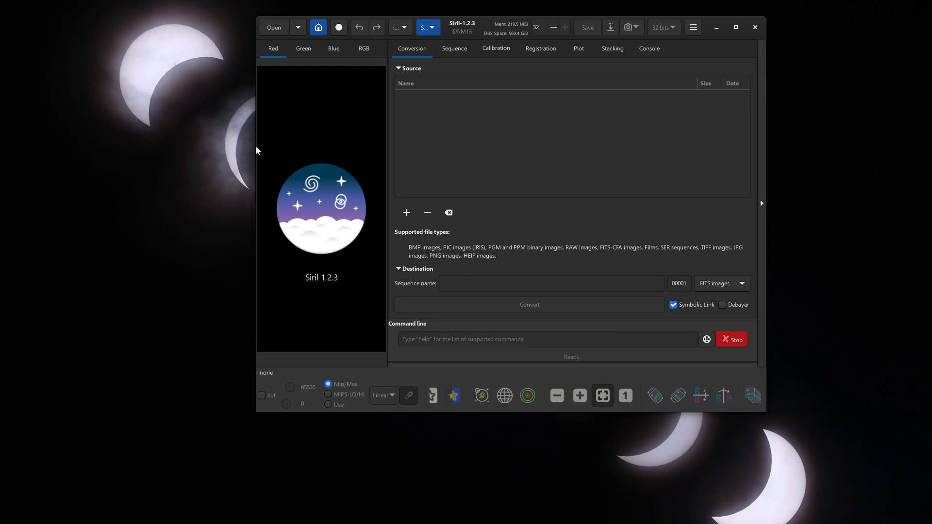
pyautogui.moveTo(256, 150); pyautogui.dragTo(82, 150)
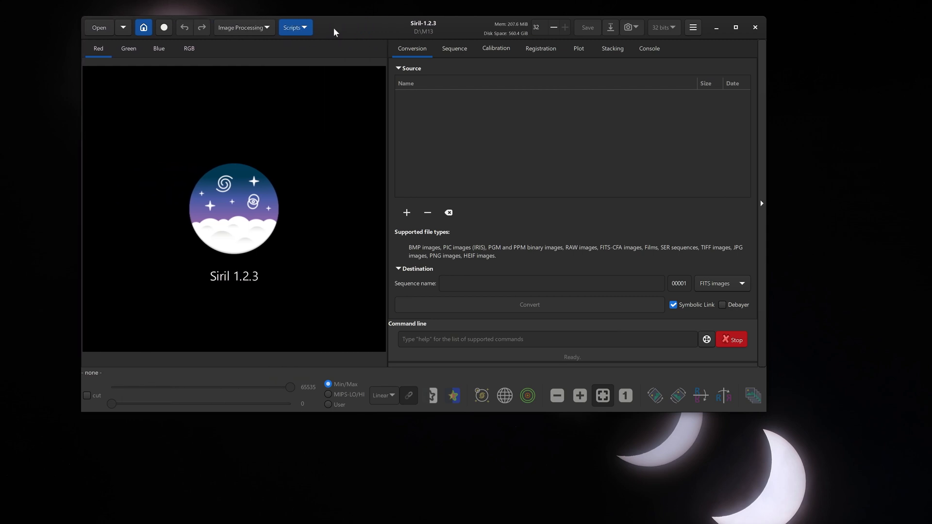
pyautogui.moveTo(334, 31); pyautogui.dragTo(405, 65)
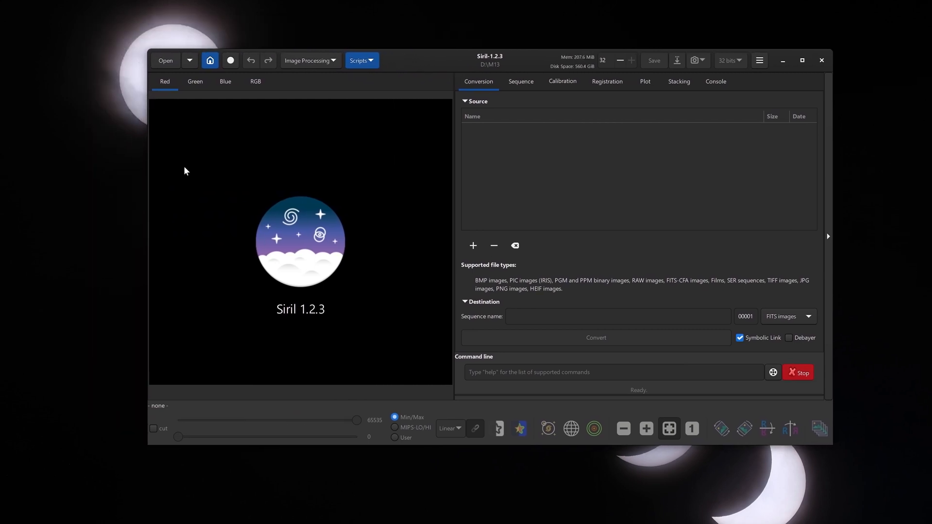
pyautogui.moveTo(149, 175); pyautogui.dragTo(119, 174)
pyautogui.click(338, 60)
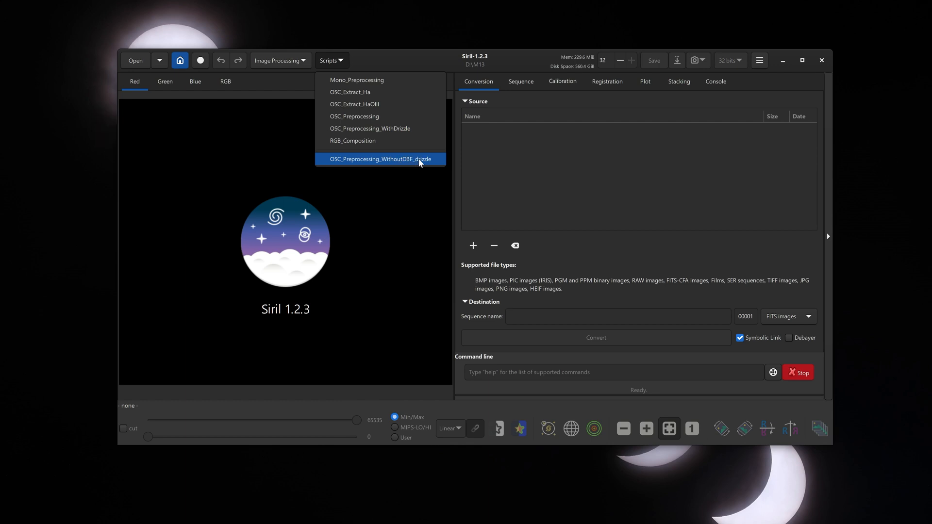
pyautogui.click(362, 194)
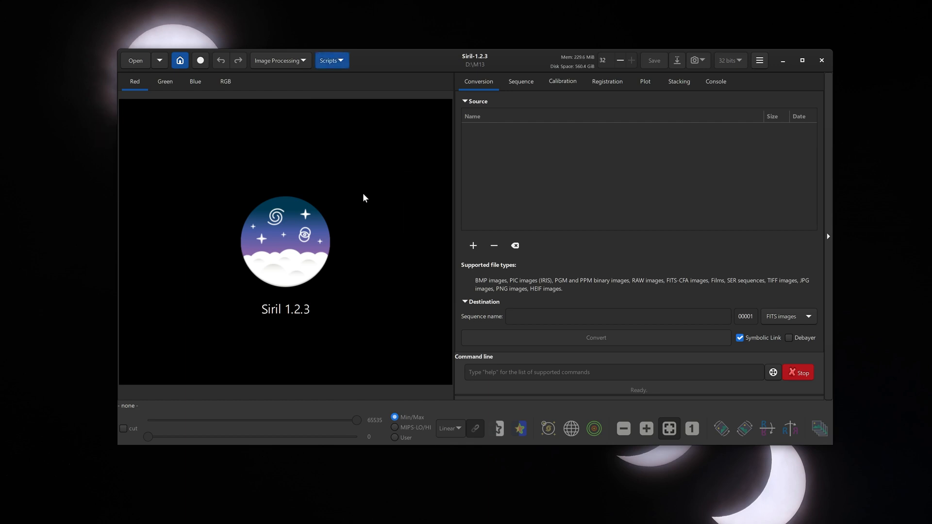
# Set D:\M13 on the PixInsight SSD as Siril's working directory.
pyautogui.click(181, 61)
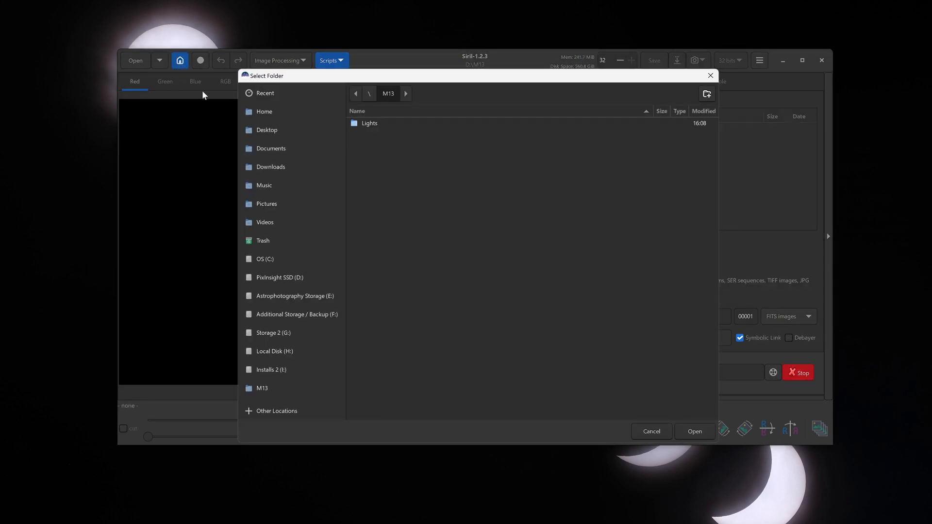
pyautogui.click(290, 276)
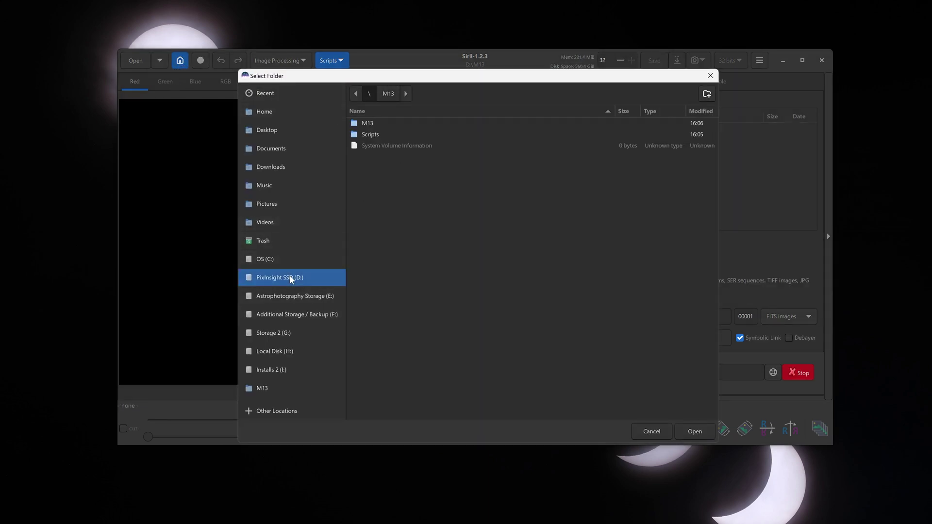
pyautogui.click(373, 123)
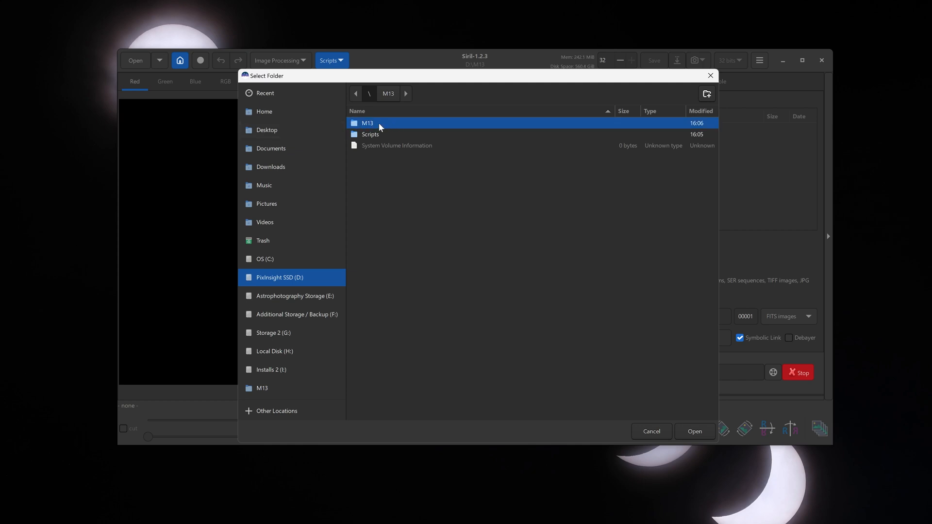
pyautogui.doubleClick(379, 124)
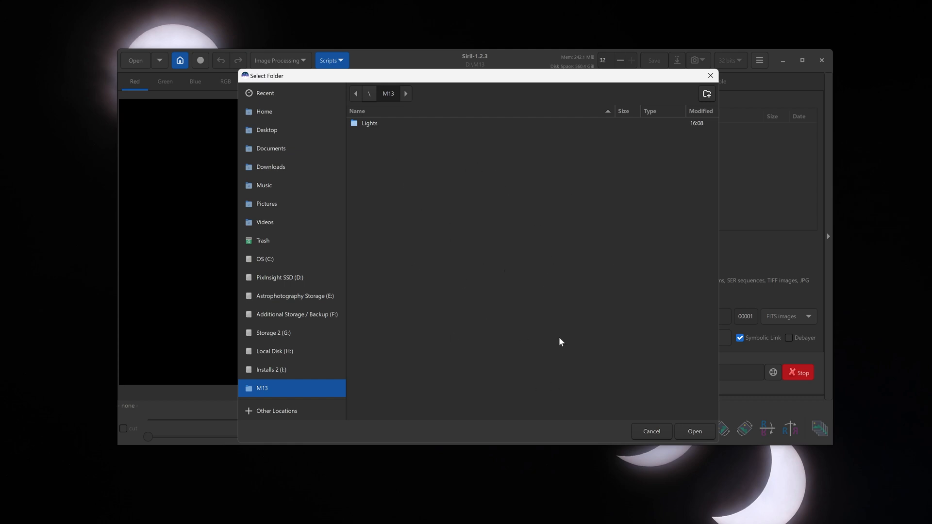
pyautogui.click(695, 431)
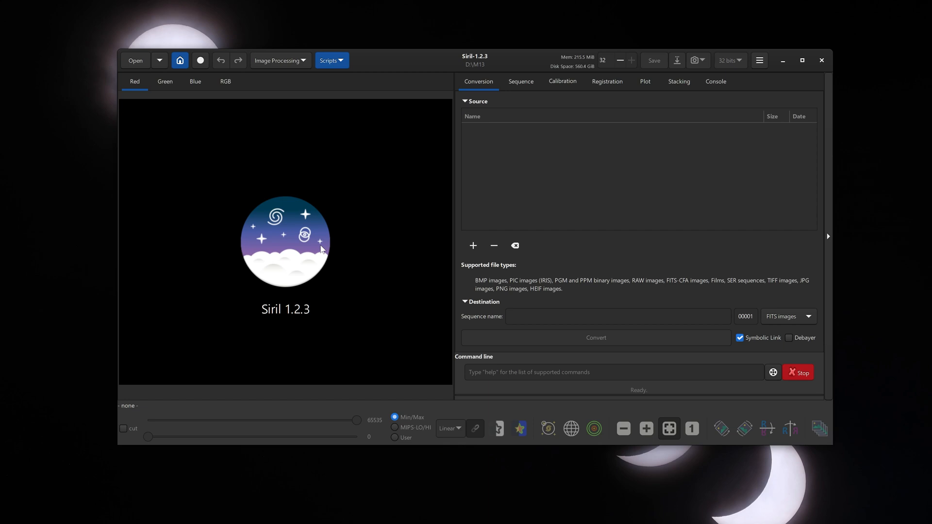
# Run the OSC_Preprocessing_WithoutDBF_drizzle script, stacking 607 frames into result.fit, then switch to Explorer.
pyautogui.click(331, 60)
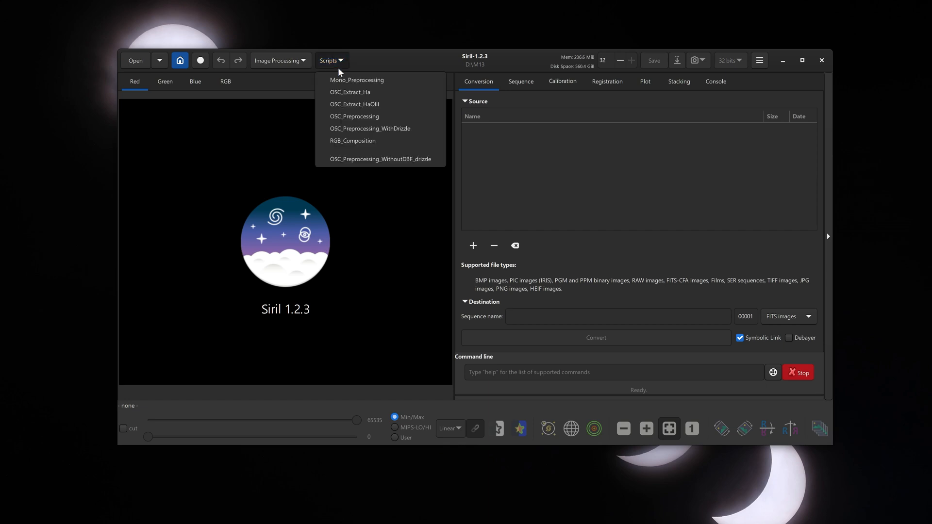
pyautogui.click(415, 157)
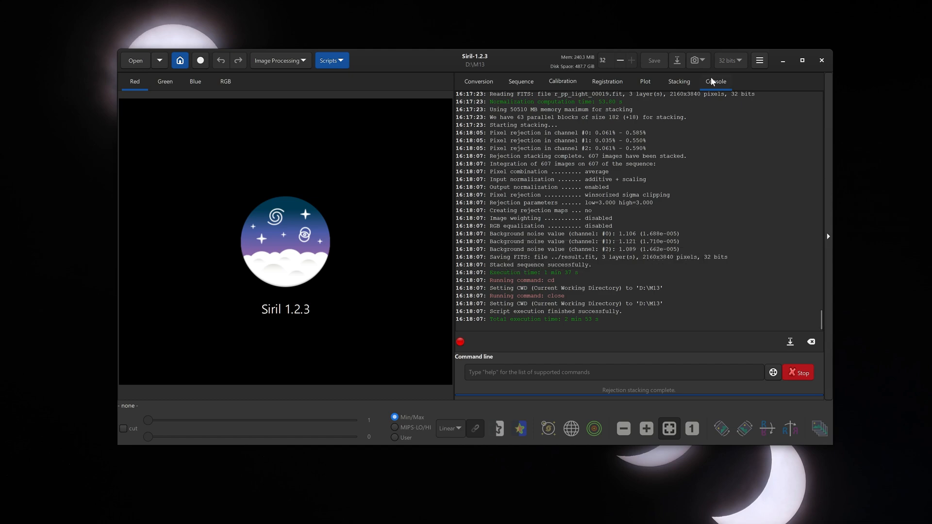
pyautogui.moveTo(822, 318); pyautogui.dragTo(819, 182)
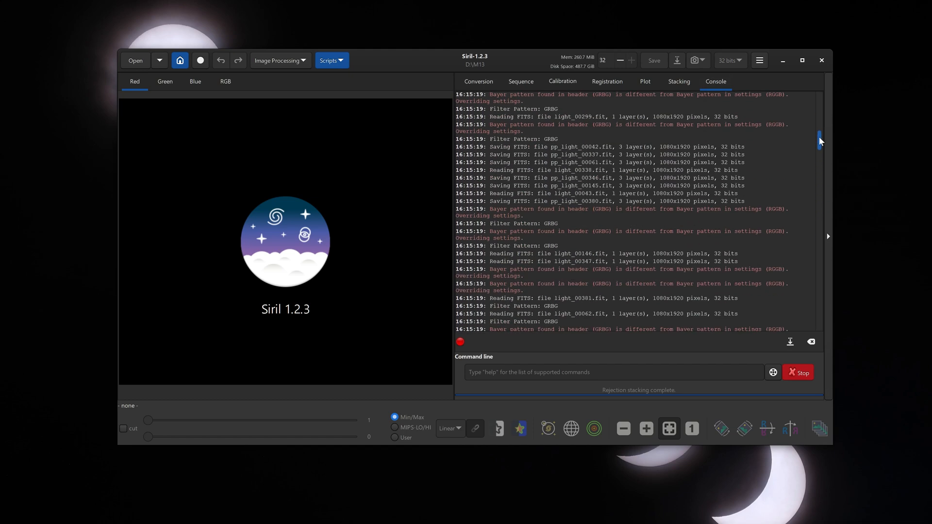
pyautogui.scroll(-15, 779, 284)
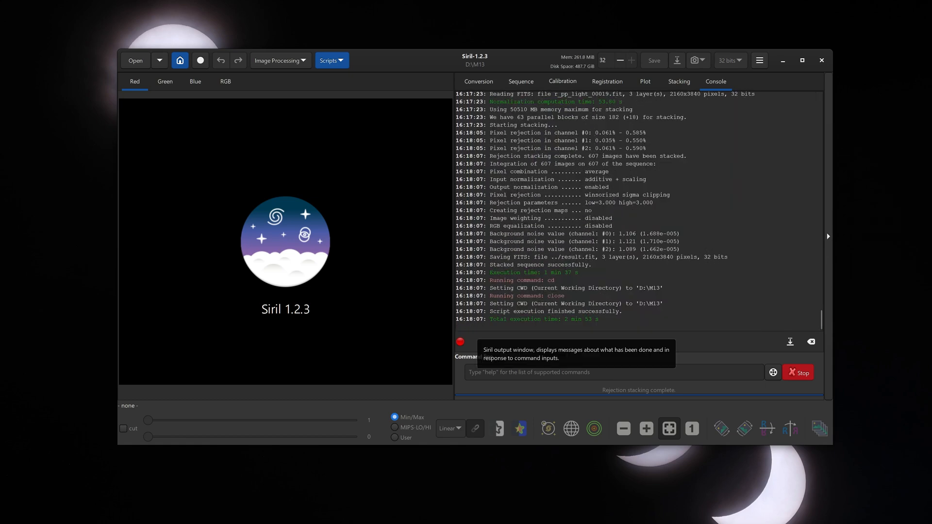
pyautogui.hotkey('alt', 'Tab')
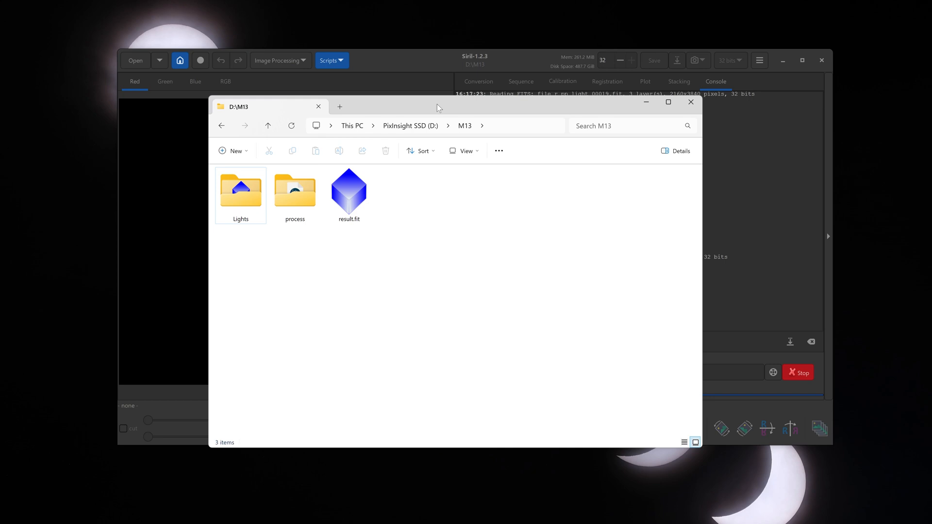
# Drag result.fit from D:\M13 onto Siril to load the stacked image.
pyautogui.moveTo(440, 108); pyautogui.dragTo(456, 117)
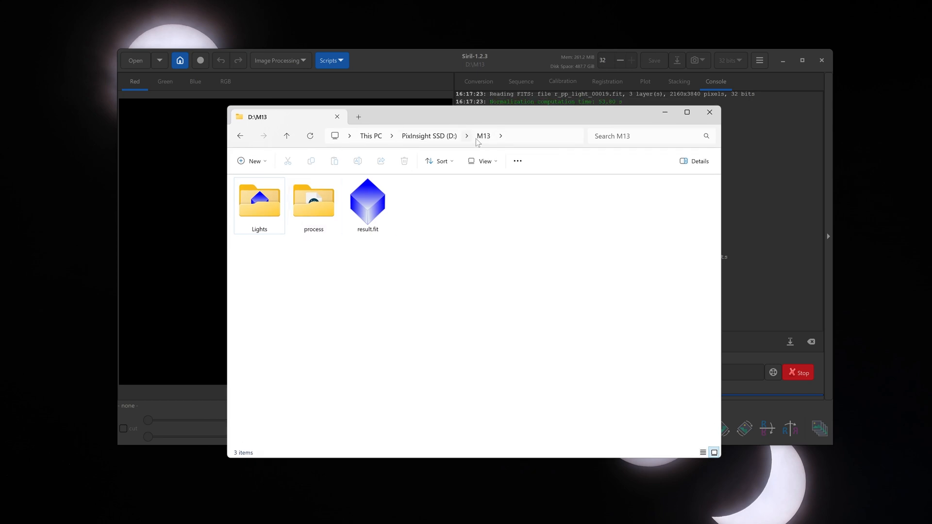
pyautogui.click(251, 217)
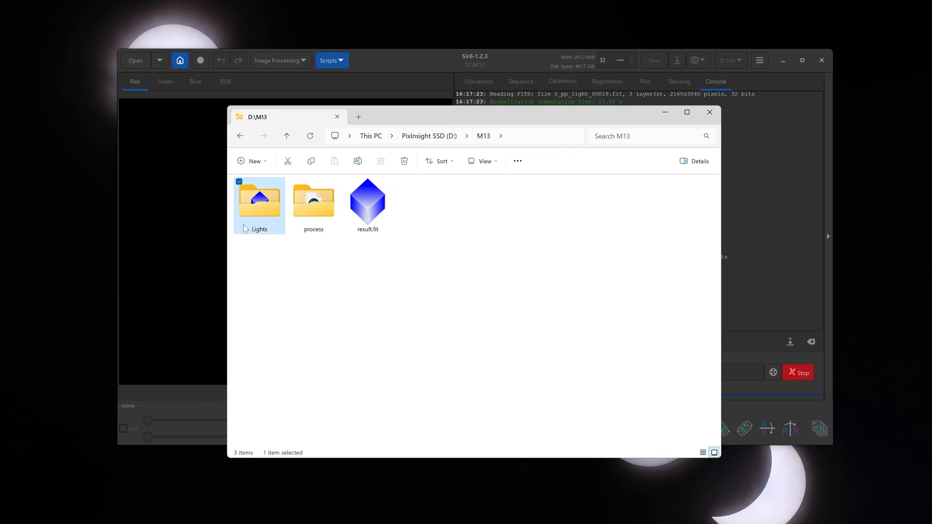
pyautogui.click(318, 208)
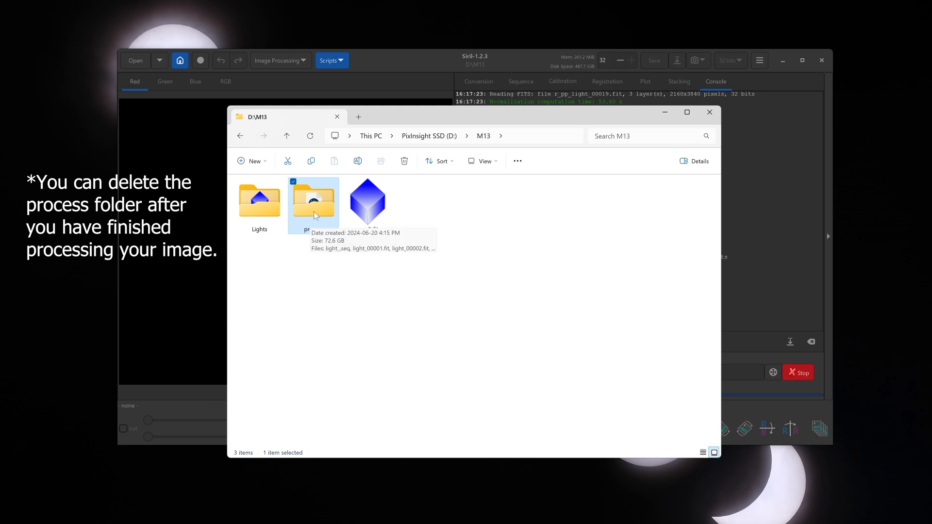
pyautogui.click(368, 208)
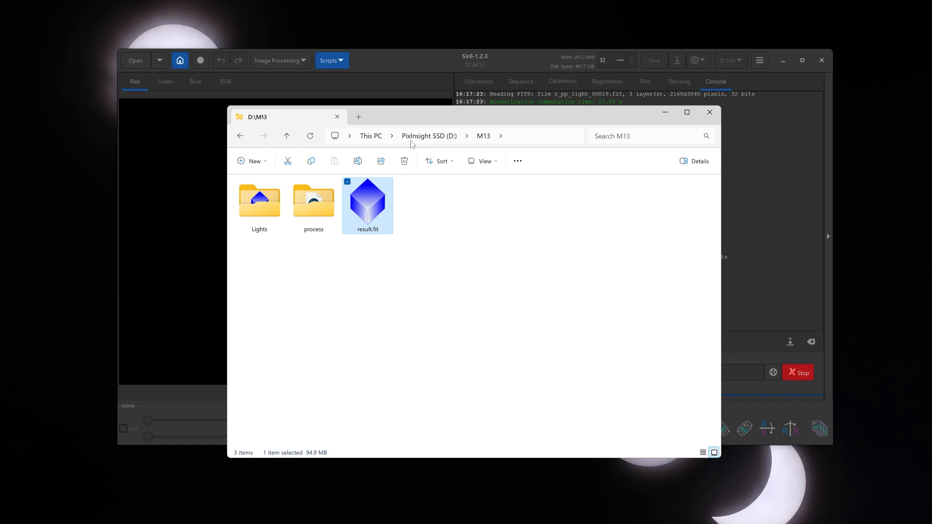
pyautogui.moveTo(422, 117); pyautogui.dragTo(603, 124)
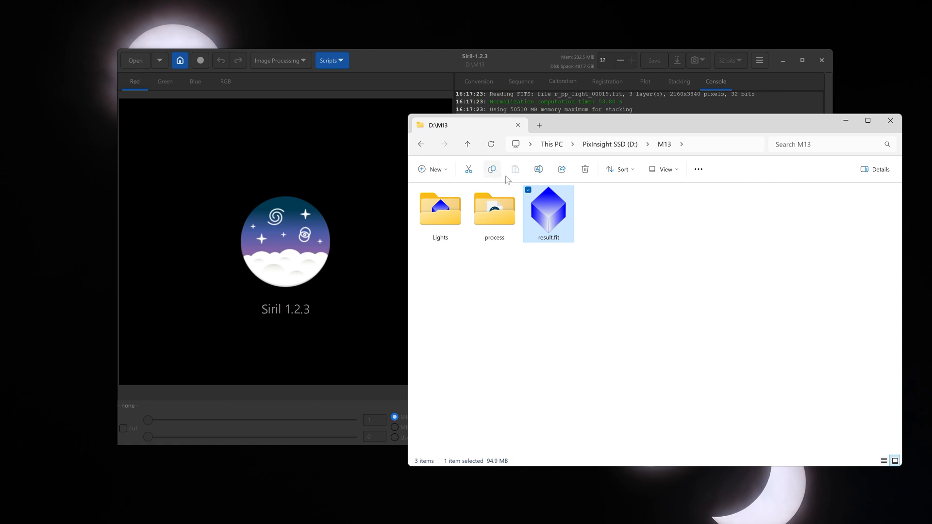
pyautogui.moveTo(549, 212); pyautogui.dragTo(259, 214)
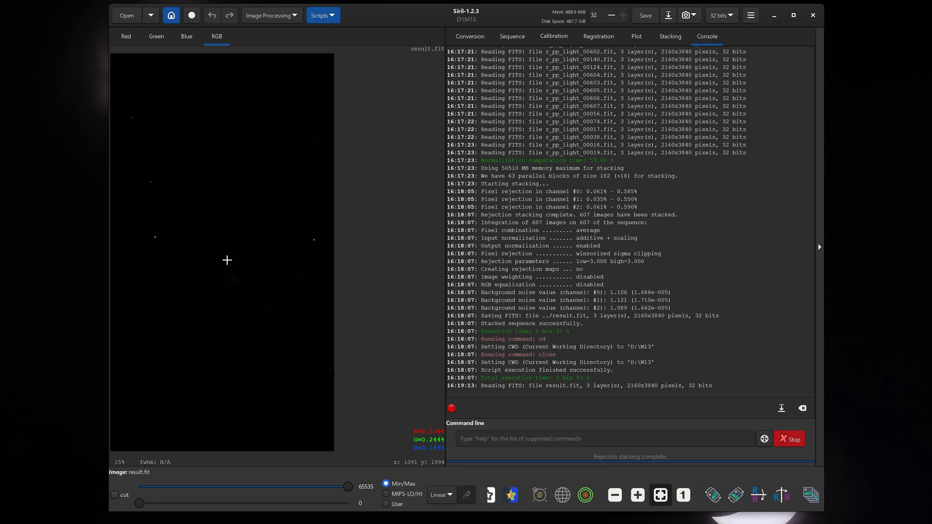
# Switch the display mode from Linear to AutoStretch to reveal the M13 cluster.
pyautogui.click(442, 497)
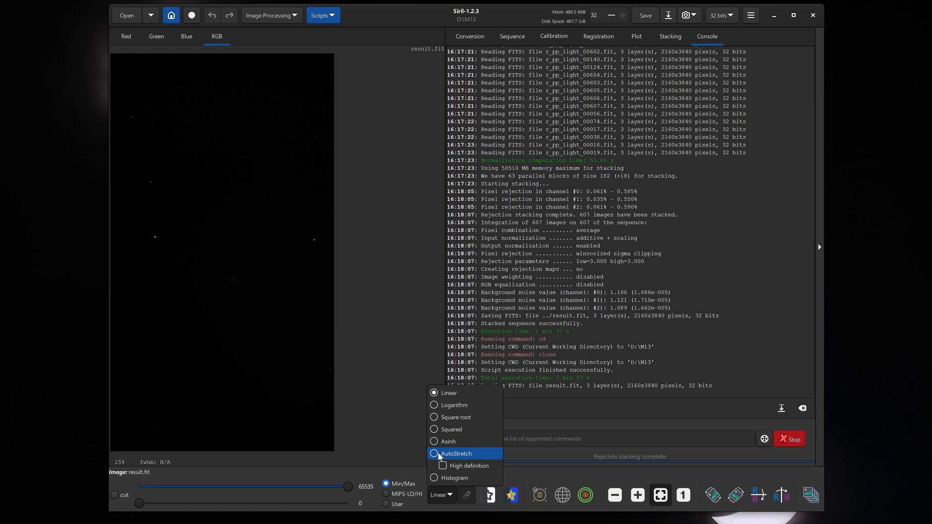
pyautogui.click(435, 454)
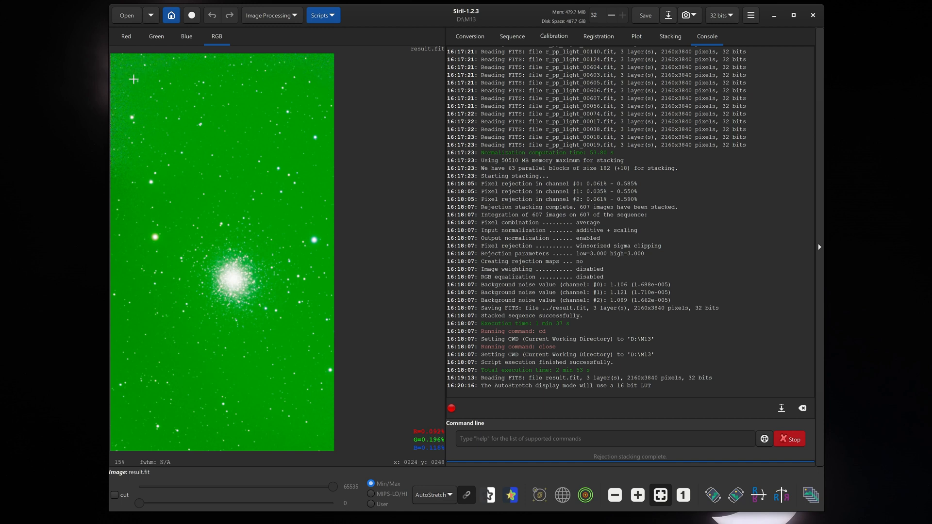
# Select a rectangle around the star field excluding the ragged borders and bring up its actions.
pyautogui.moveTo(134, 78); pyautogui.dragTo(321, 436)
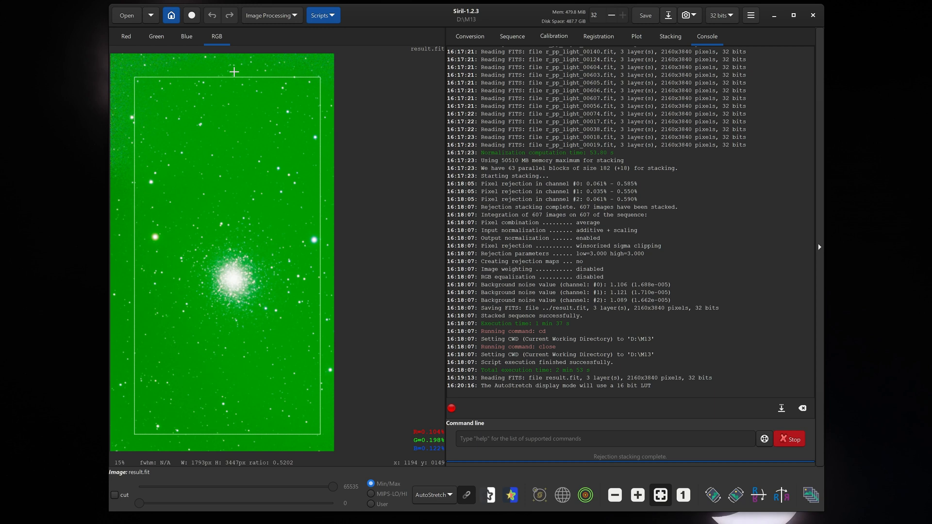
pyautogui.moveTo(232, 78); pyautogui.dragTo(232, 82)
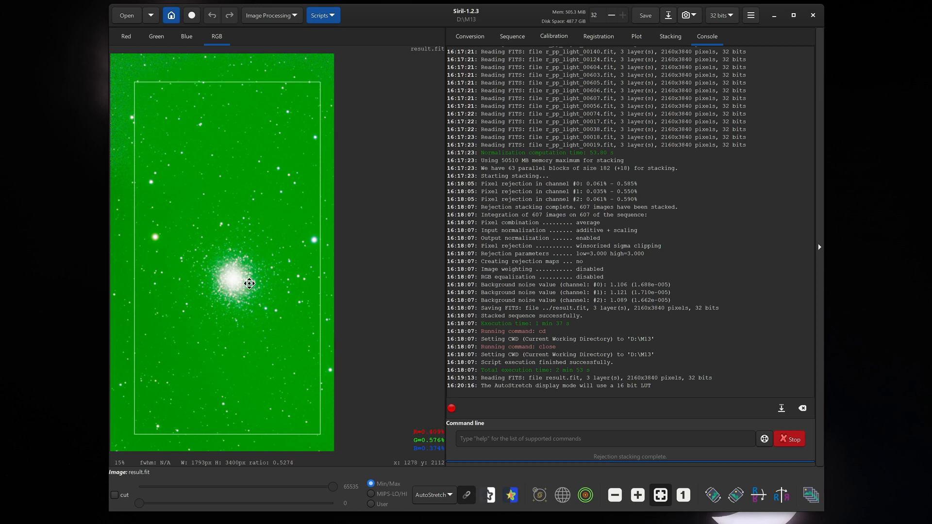
pyautogui.moveTo(236, 435); pyautogui.dragTo(235, 433)
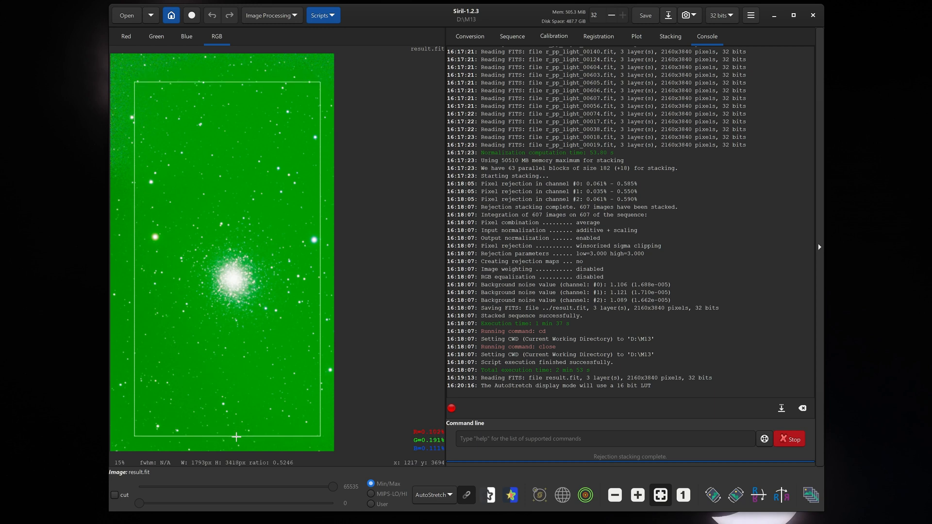
pyautogui.moveTo(232, 82); pyautogui.dragTo(231, 101)
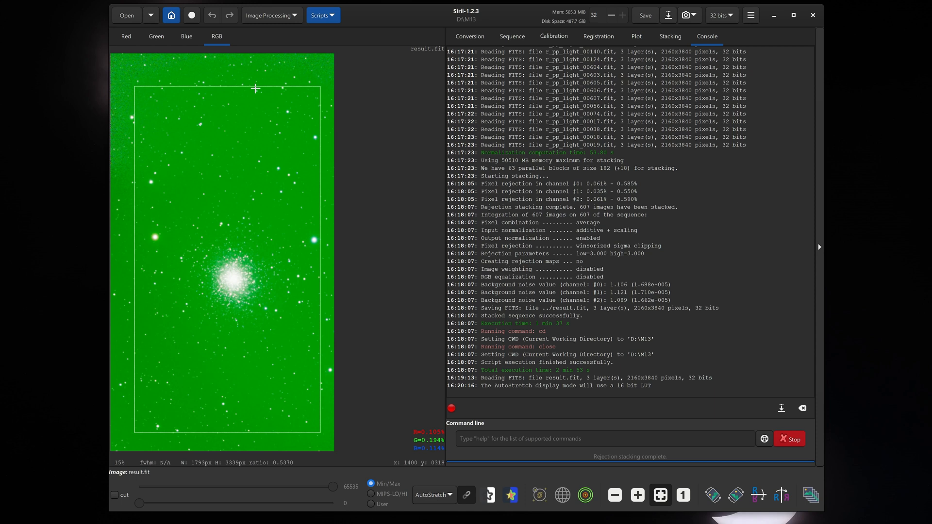
pyautogui.rightClick(232, 157)
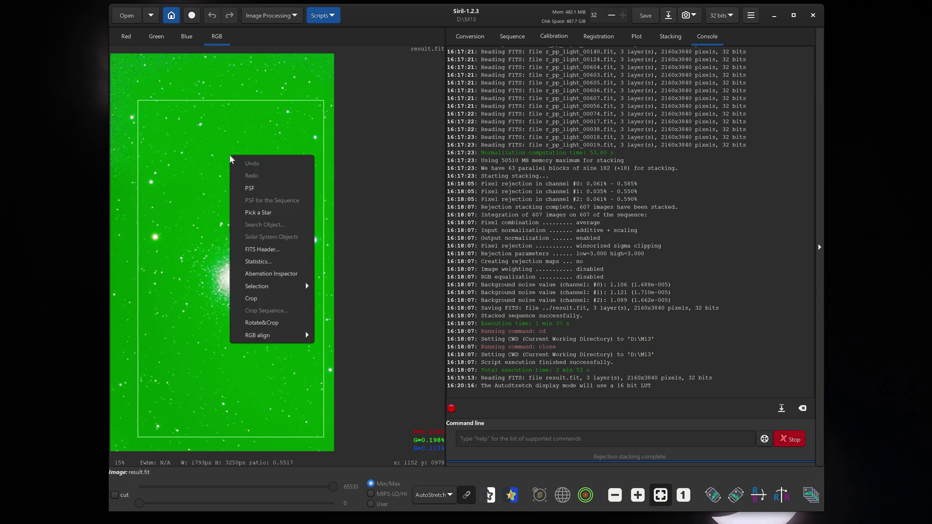
# Crop the image to the selected region.
pyautogui.click(251, 299)
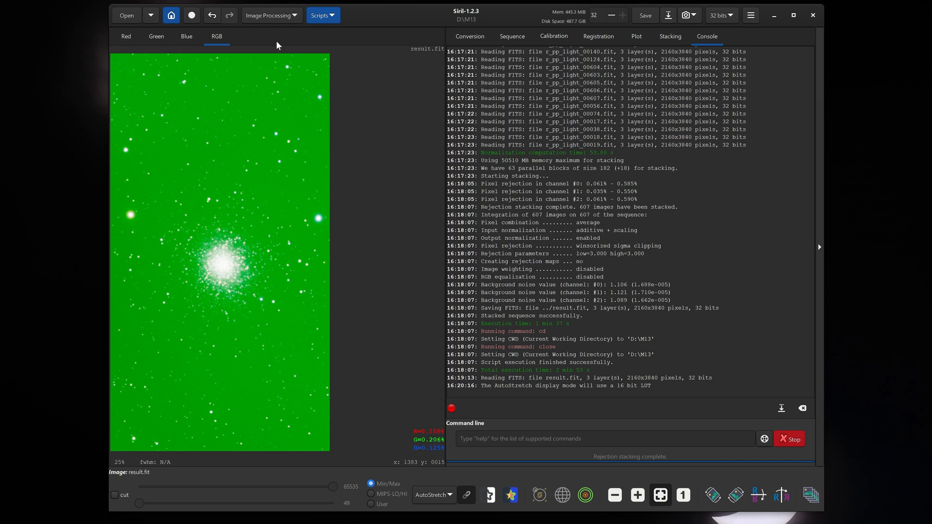
# Start Background Extraction and regenerate the sample grid with 15 samples per line.
pyautogui.click(277, 15)
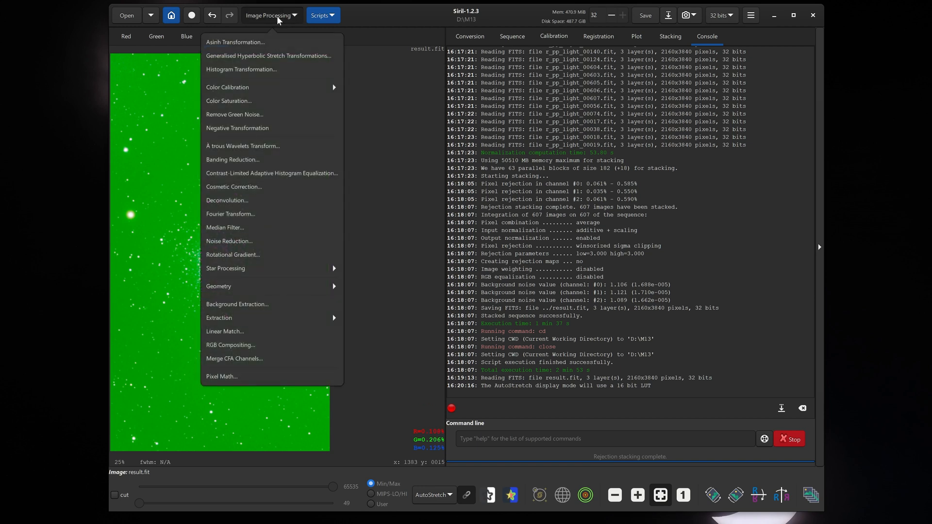
pyautogui.click(265, 303)
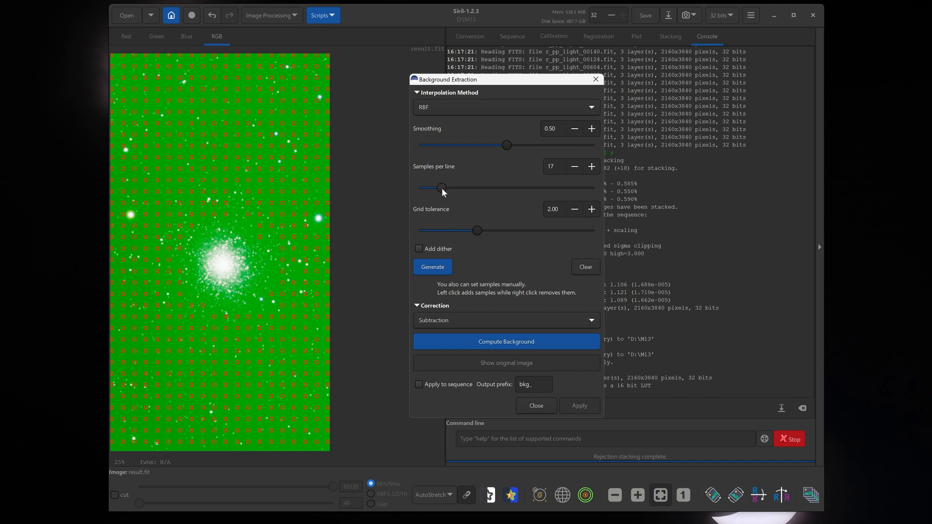
pyautogui.moveTo(442, 188); pyautogui.dragTo(437, 188)
pyautogui.click(434, 267)
# Add background samples by hand around the cluster core and near a bright star.
pyautogui.click(317, 220)
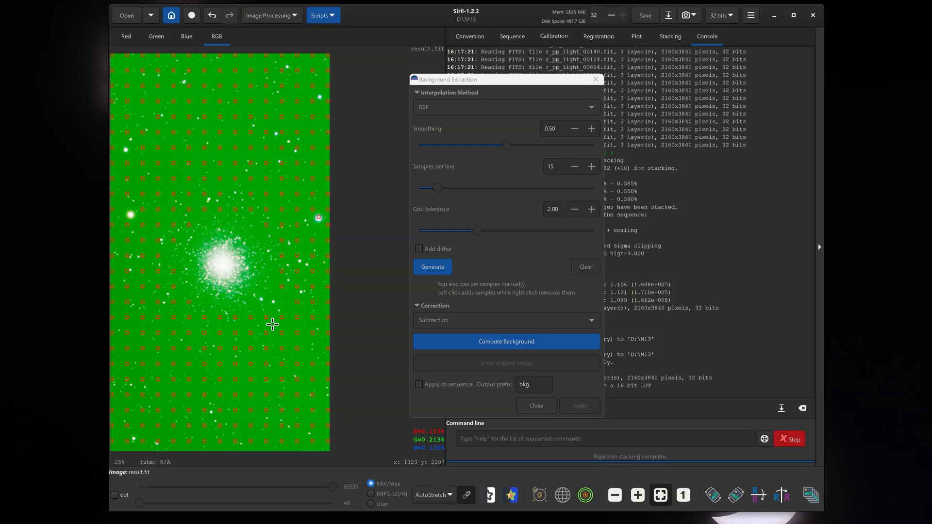
pyautogui.click(223, 269)
pyautogui.click(232, 244)
pyautogui.click(238, 264)
pyautogui.click(224, 256)
pyautogui.click(210, 267)
# Tune grid tolerance (up to 3.32, then 2.57), regenerate samples and remove those on the core and bright star.
pyautogui.moveTo(476, 231); pyautogui.dragTo(455, 231)
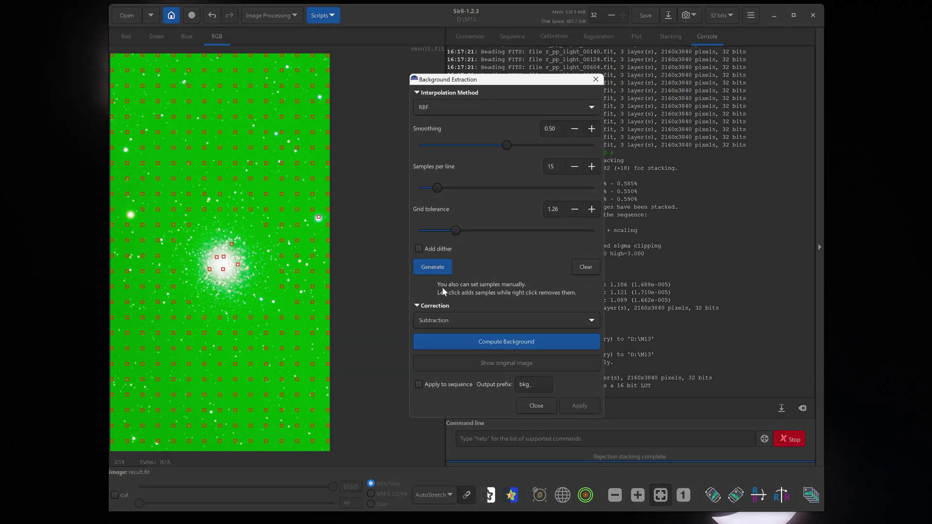
pyautogui.click(430, 264)
pyautogui.moveTo(455, 230); pyautogui.dragTo(515, 230)
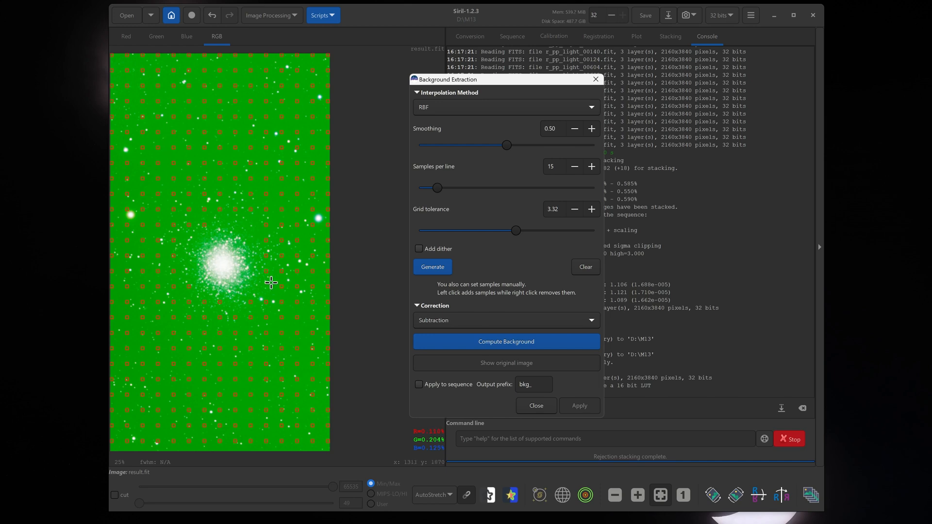
pyautogui.click(318, 218)
pyautogui.click(223, 262)
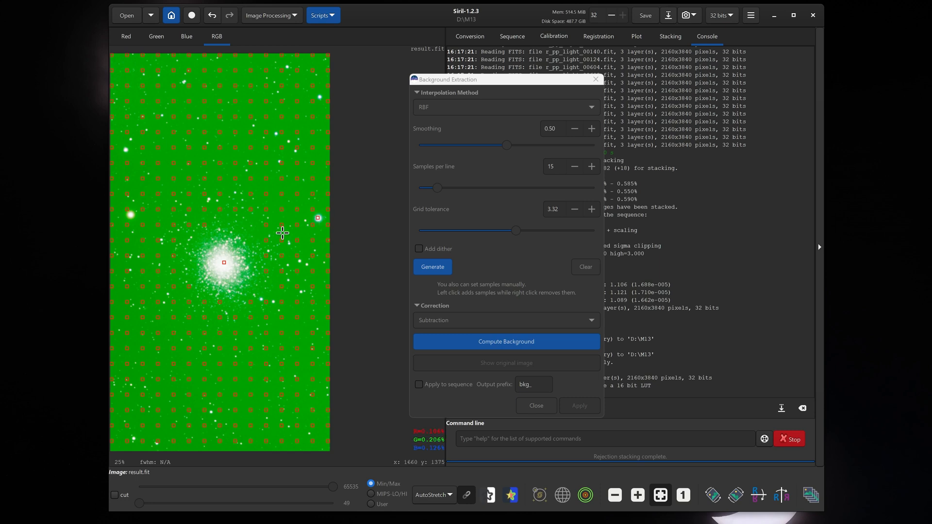
pyautogui.rightClick(223, 263)
pyautogui.rightClick(319, 217)
pyautogui.click(433, 267)
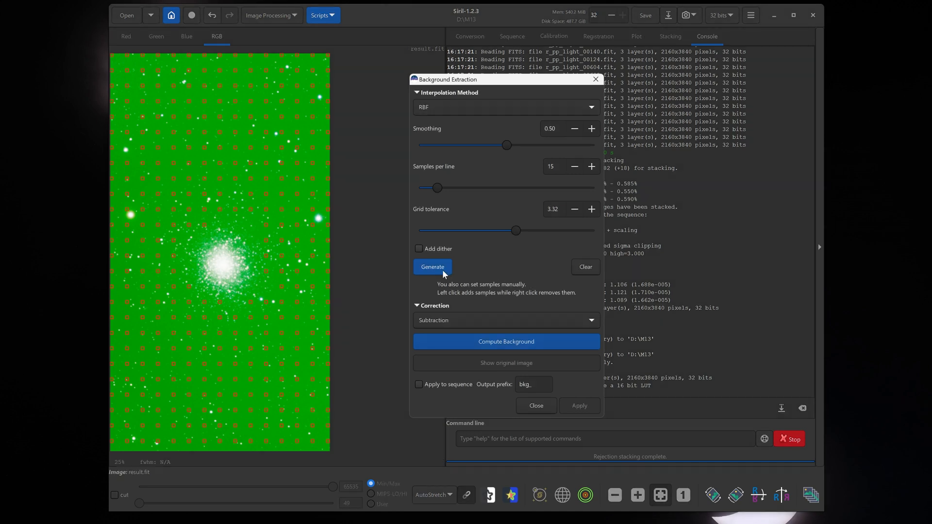
pyautogui.moveTo(515, 231); pyautogui.dragTo(493, 230)
# Compute the background model from the samples and apply it to neutralise the green sky.
pyautogui.click(528, 341)
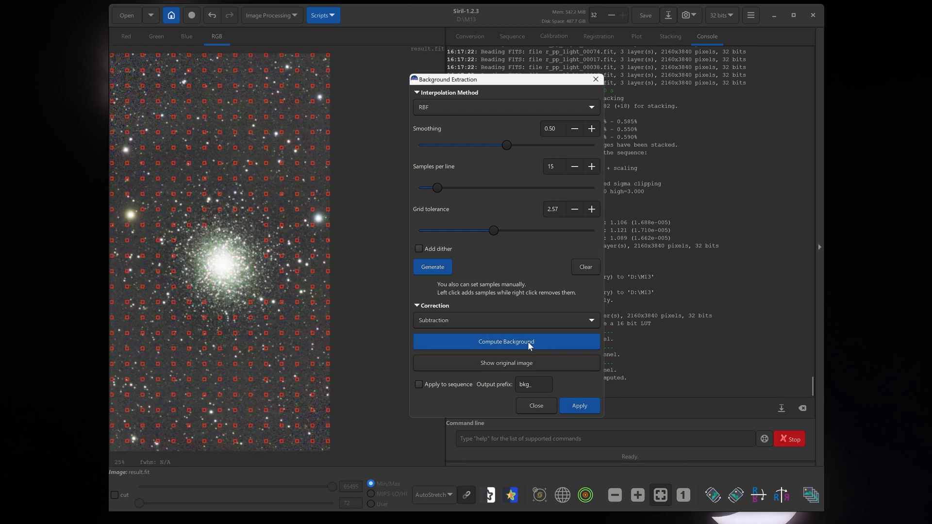
pyautogui.click(584, 405)
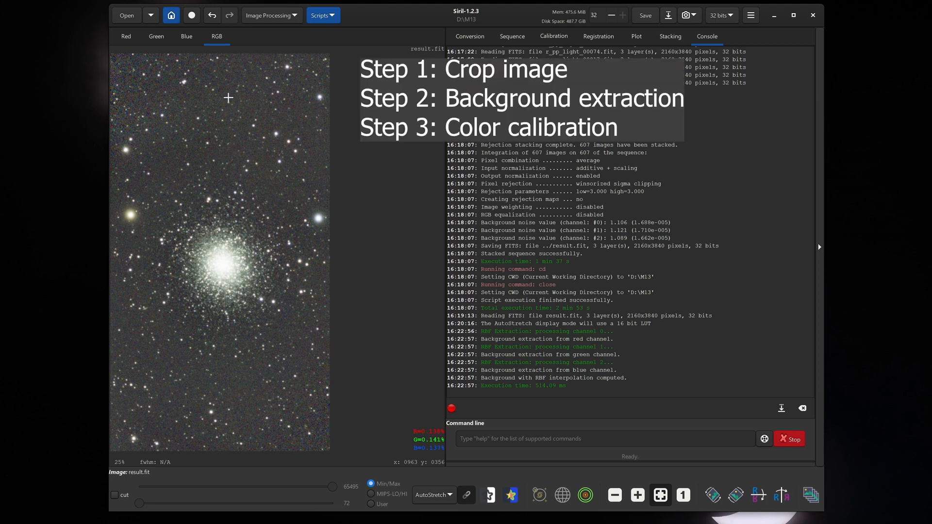
# Start Photometric Color Calibration and look up the sky coordinates of m13.
pyautogui.click(270, 17)
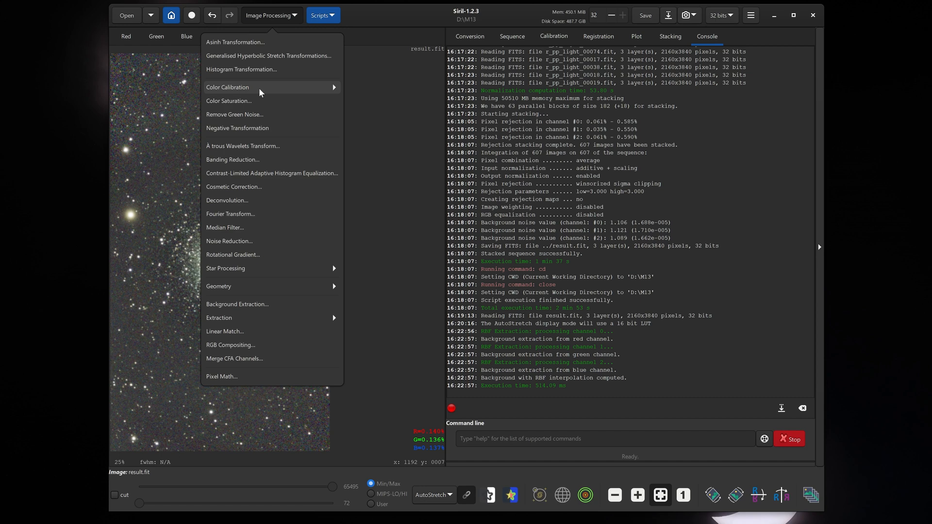
pyautogui.click(259, 88)
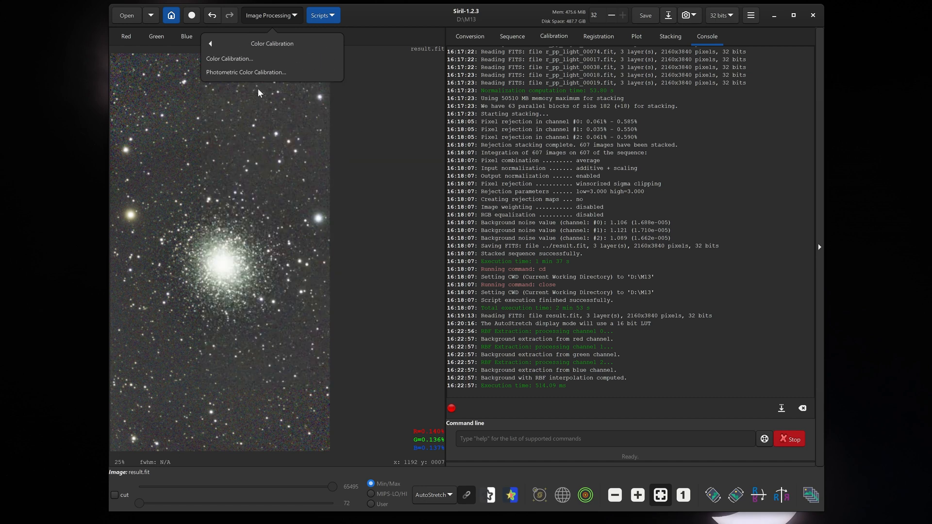
pyautogui.click(262, 73)
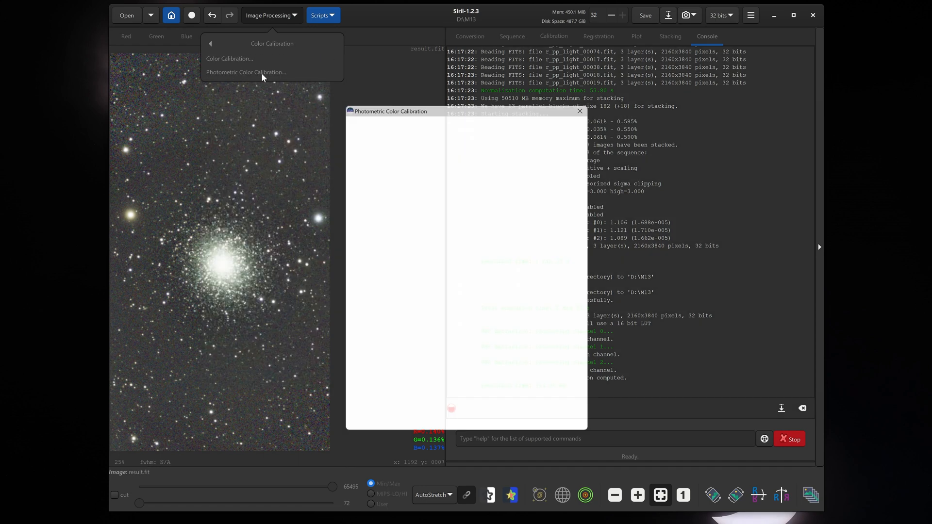
pyautogui.moveTo(435, 104); pyautogui.dragTo(483, 90)
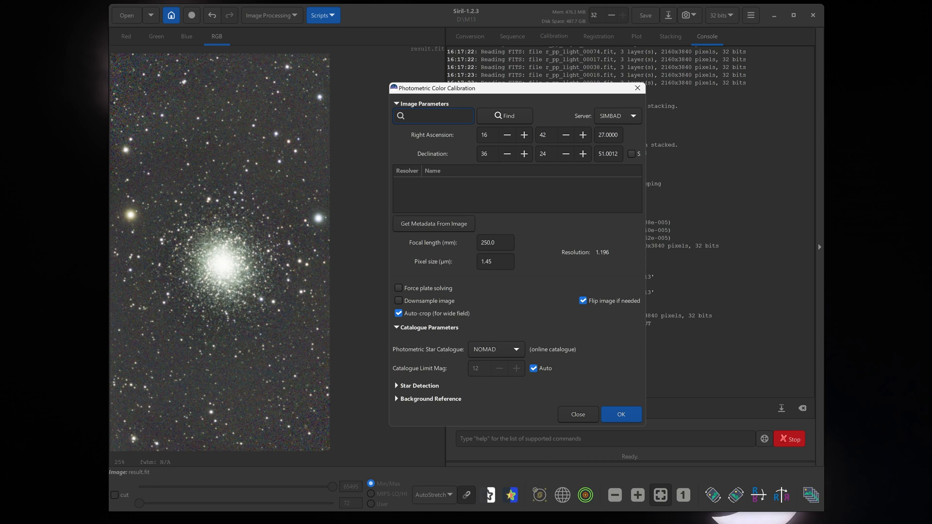
pyautogui.write('m13')
pyautogui.press('Return')
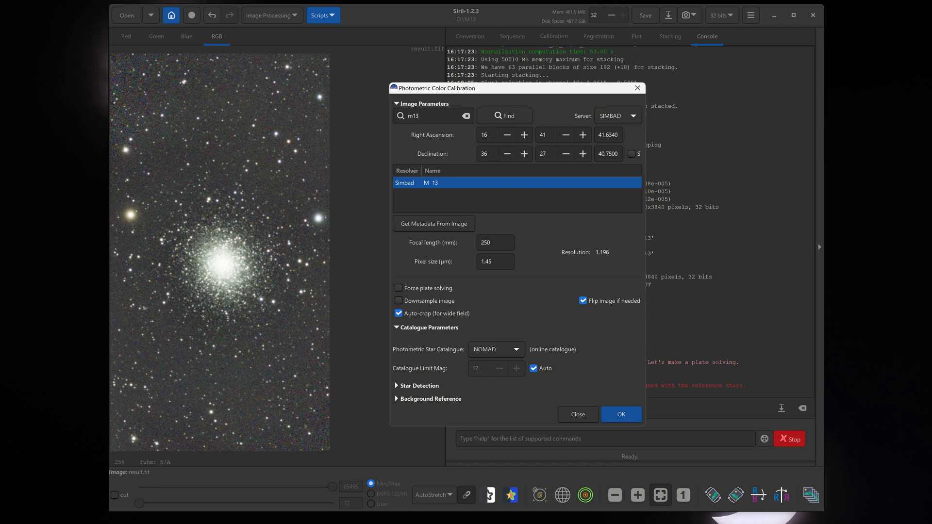
# Check the focal length and pixel size values and run the photometric calibration.
pyautogui.doubleClick(487, 243)
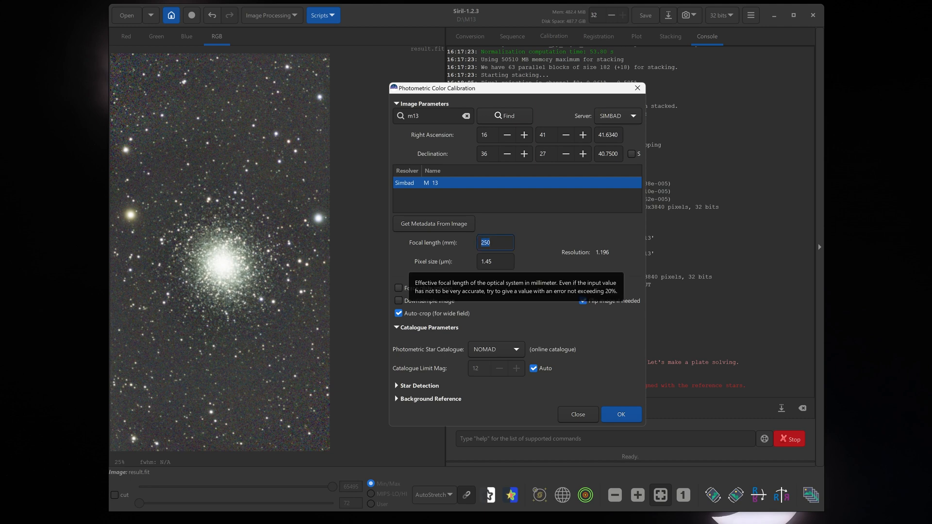
pyautogui.press('Tab')
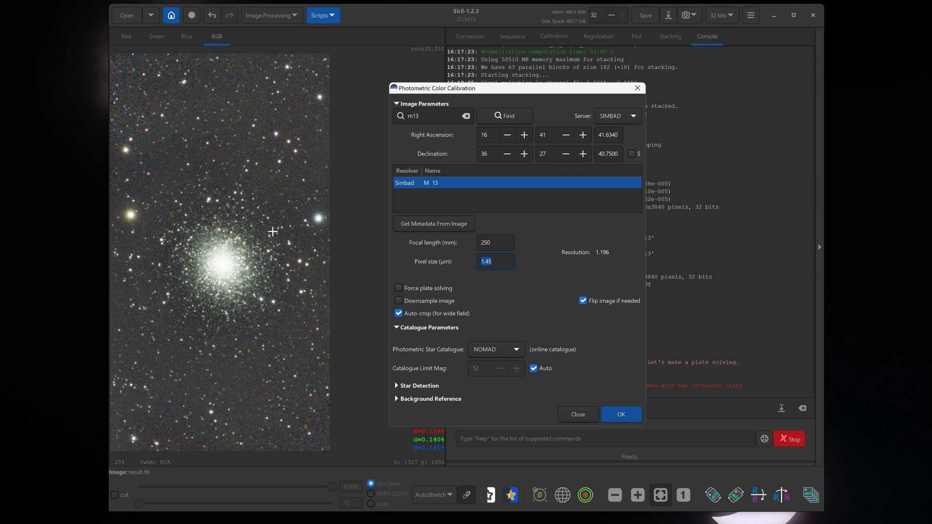
pyautogui.click(502, 261)
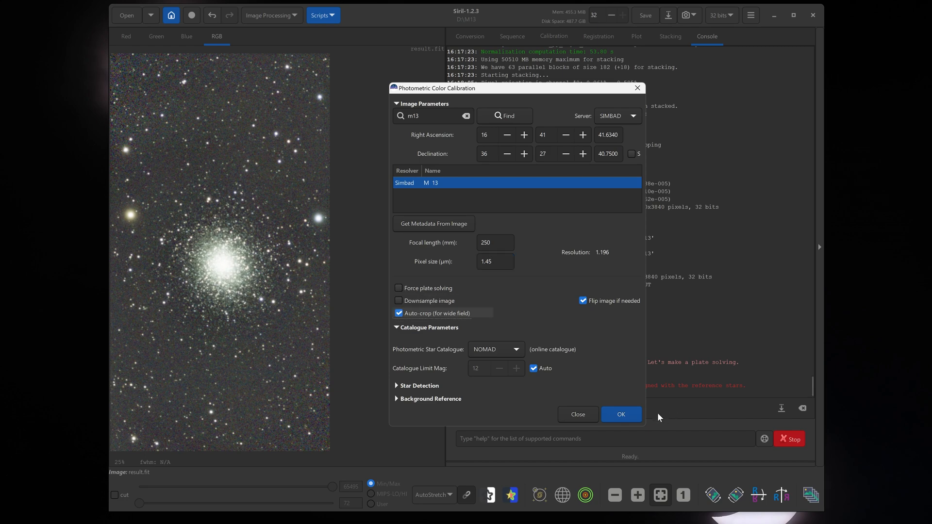
pyautogui.click(622, 415)
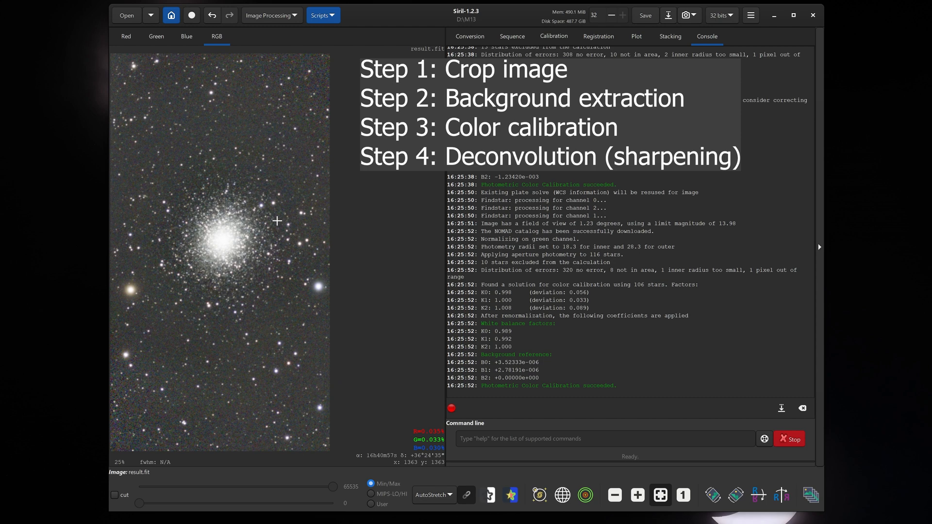
pyautogui.hotkey('ctrl', '0')
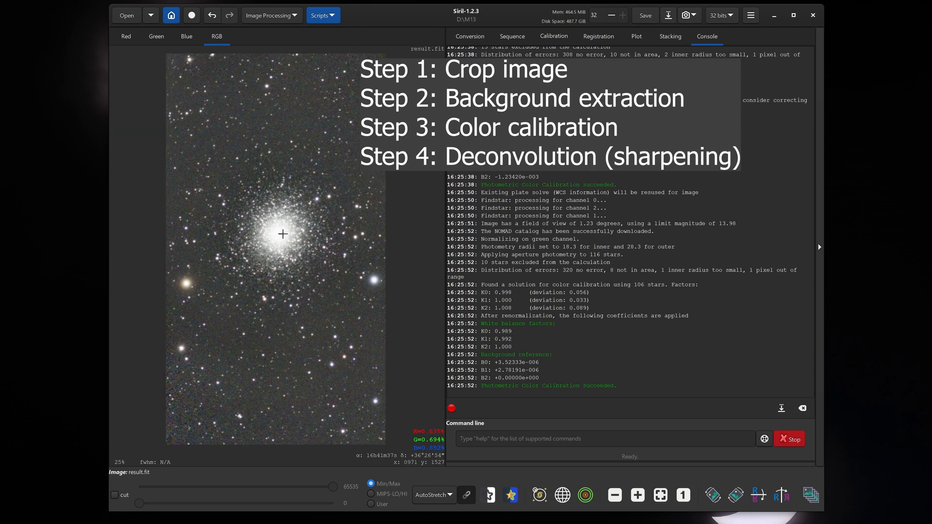
pyautogui.scroll(1, 282, 232)
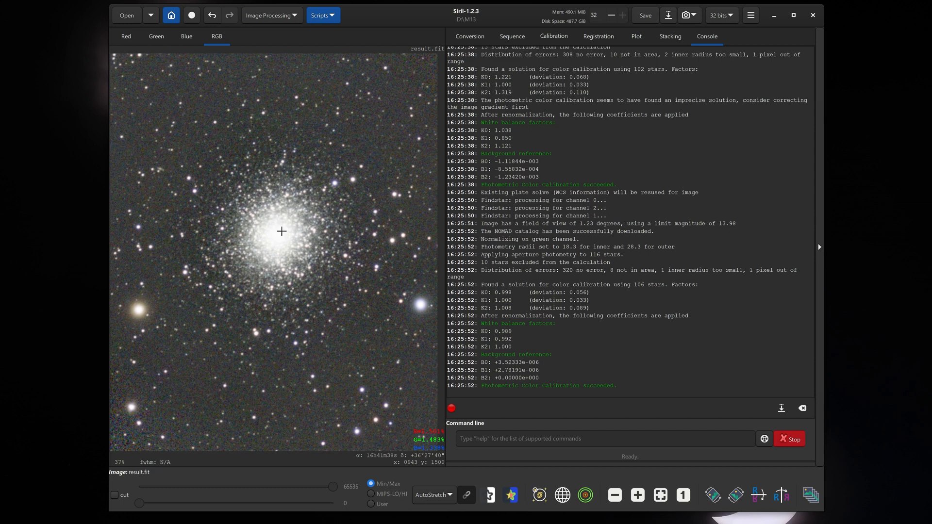
# Run Deconvolution with a blind-estimated PSF to sharpen the stars, then close the tool.
pyautogui.click(286, 16)
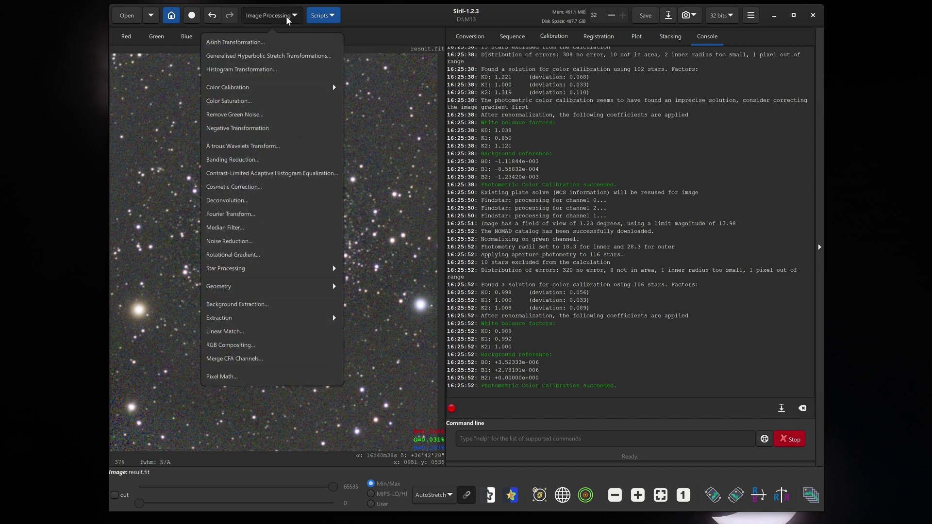
pyautogui.click(232, 196)
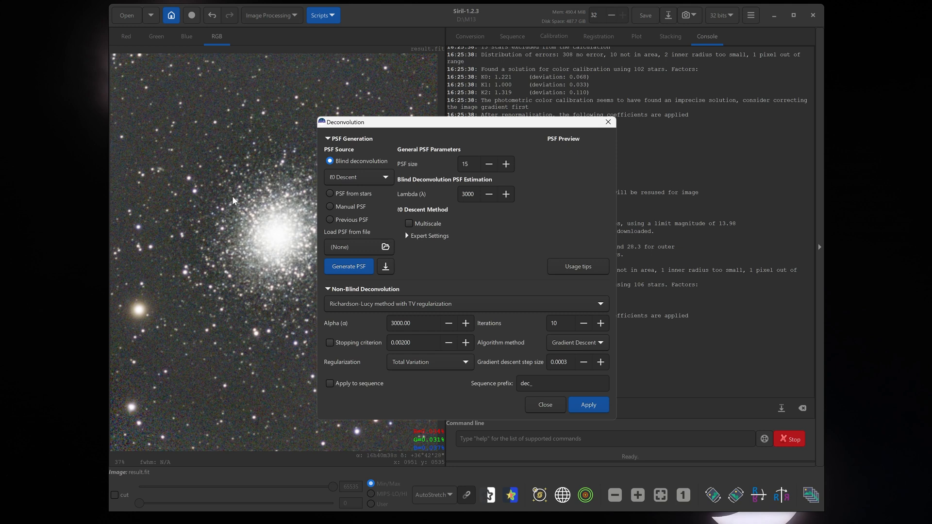
pyautogui.moveTo(393, 126); pyautogui.dragTo(470, 91)
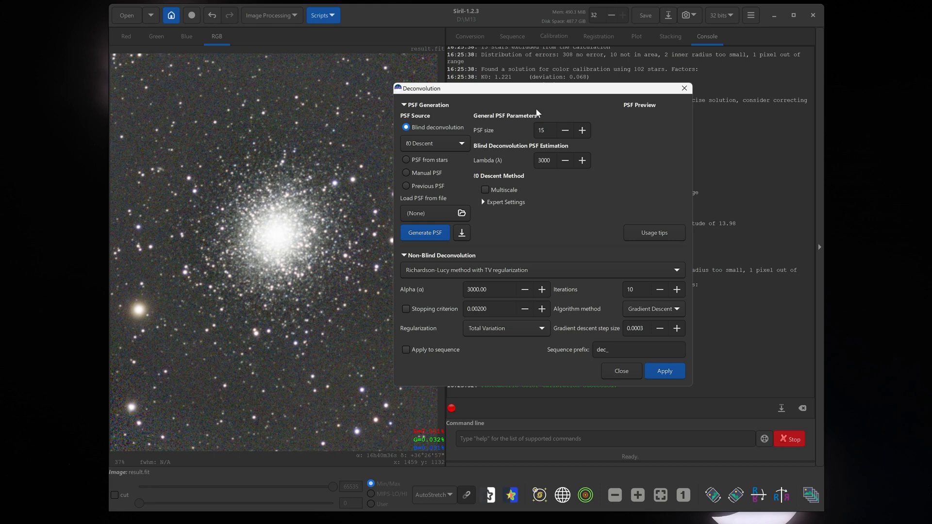
pyautogui.click(413, 234)
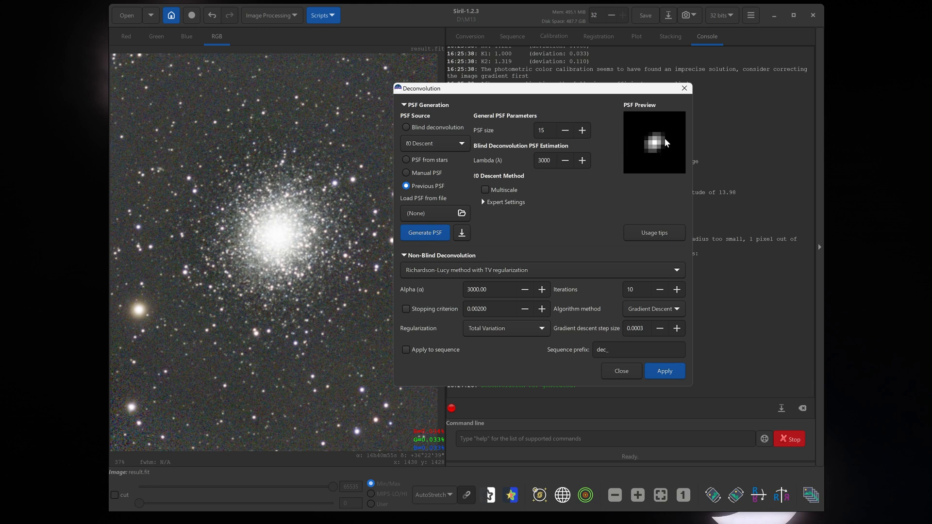
pyautogui.click(663, 371)
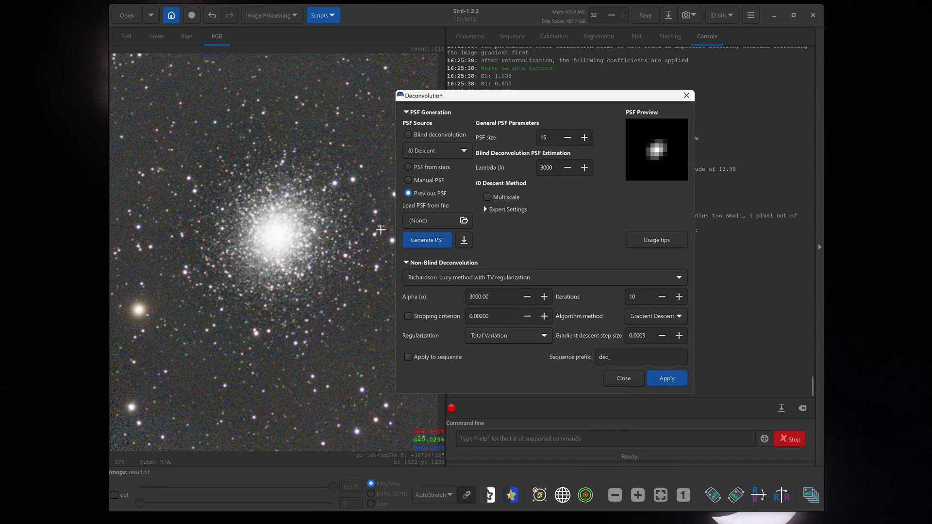
pyautogui.moveTo(445, 95); pyautogui.dragTo(474, 95)
pyautogui.click(648, 378)
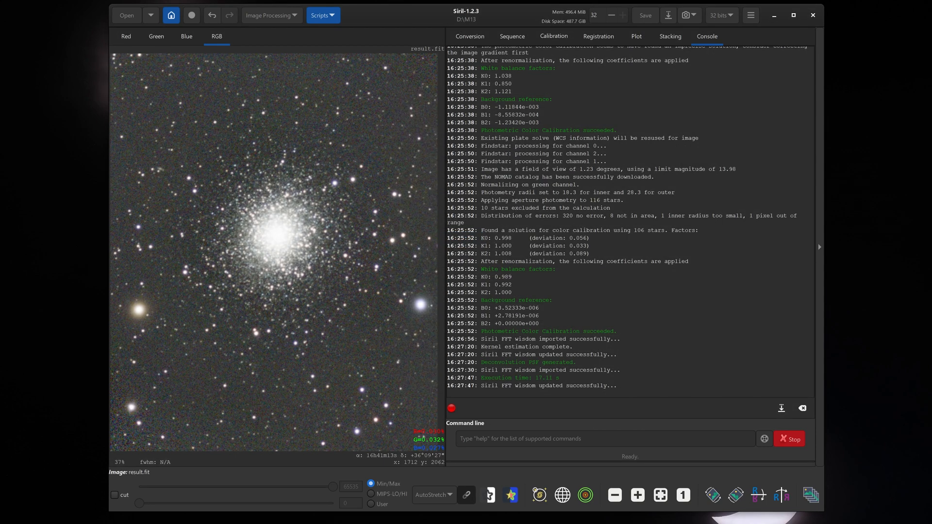
pyautogui.moveTo(277, 248); pyautogui.dragTo(293, 255)
pyautogui.hotkey('ctrl', 'z')
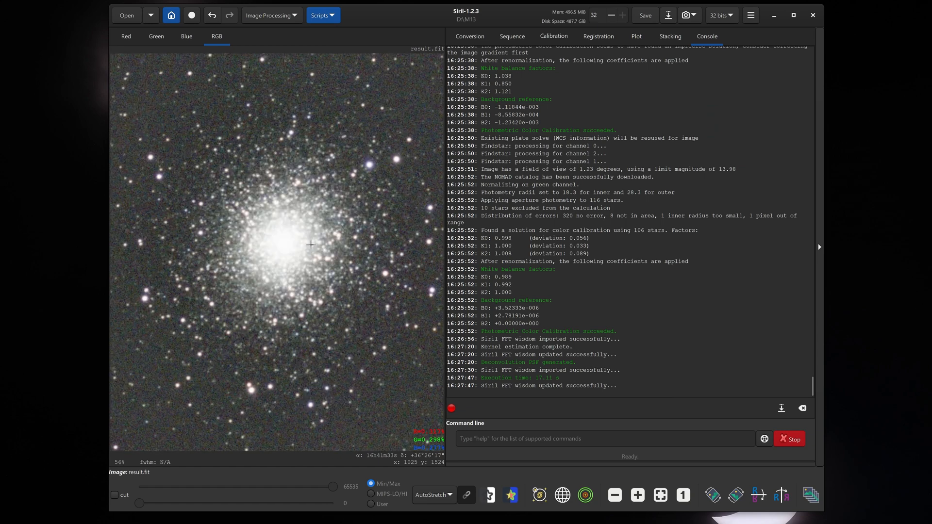
pyautogui.hotkey('ctrl', 'shift', 'z')
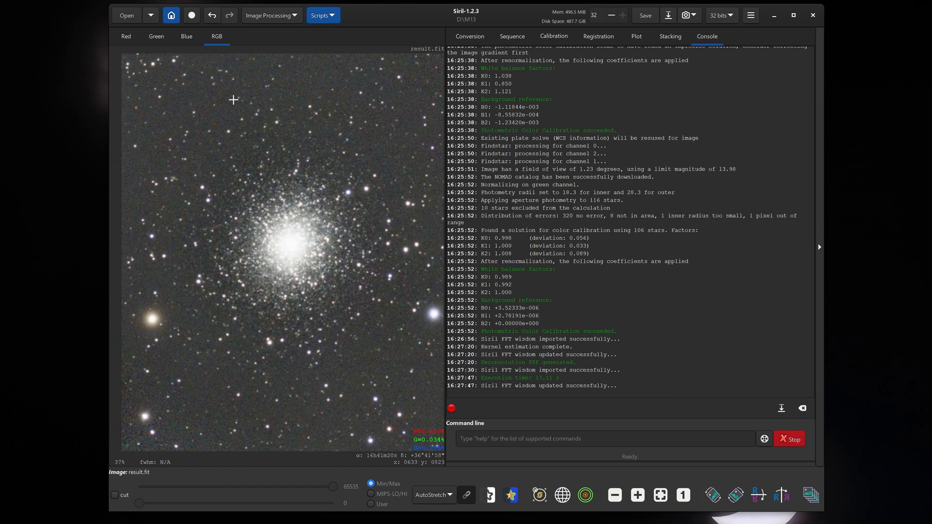
pyautogui.click(215, 16)
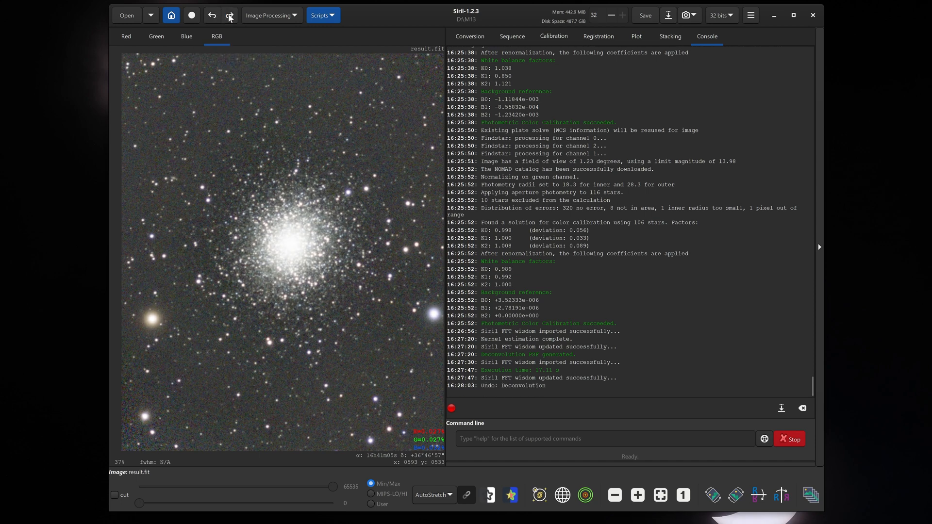
pyautogui.click(228, 15)
pyautogui.click(214, 15)
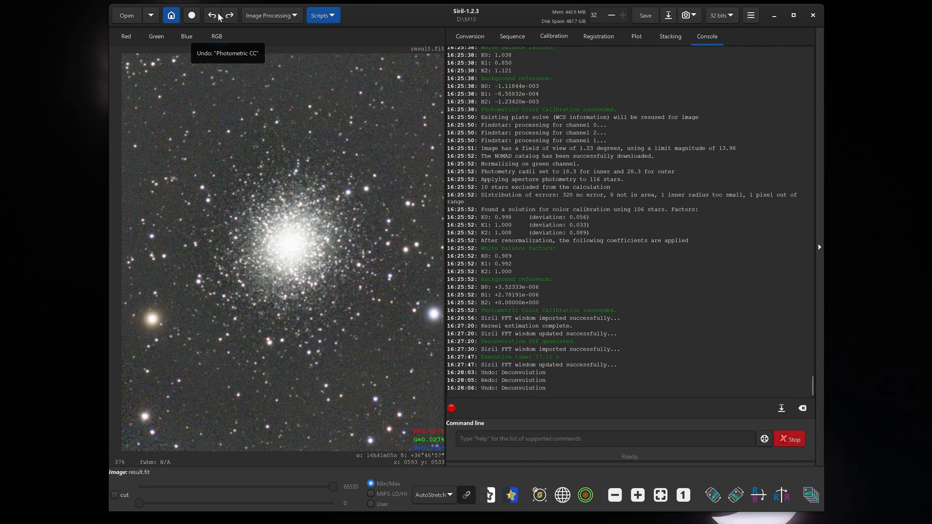
pyautogui.click(229, 15)
pyautogui.scroll(2, 294, 242)
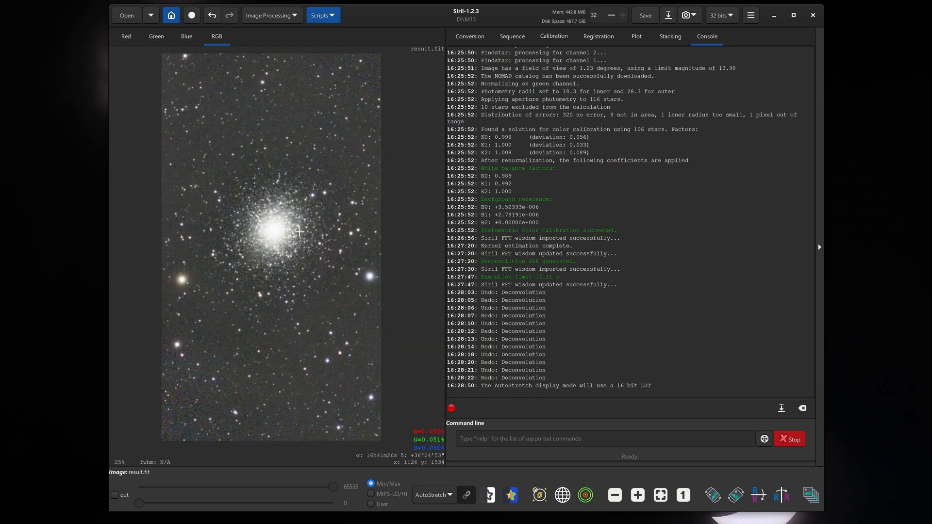
# Toggle the preview between AutoStretch and Linear, leaving it in Linear mode.
pyautogui.click(441, 491)
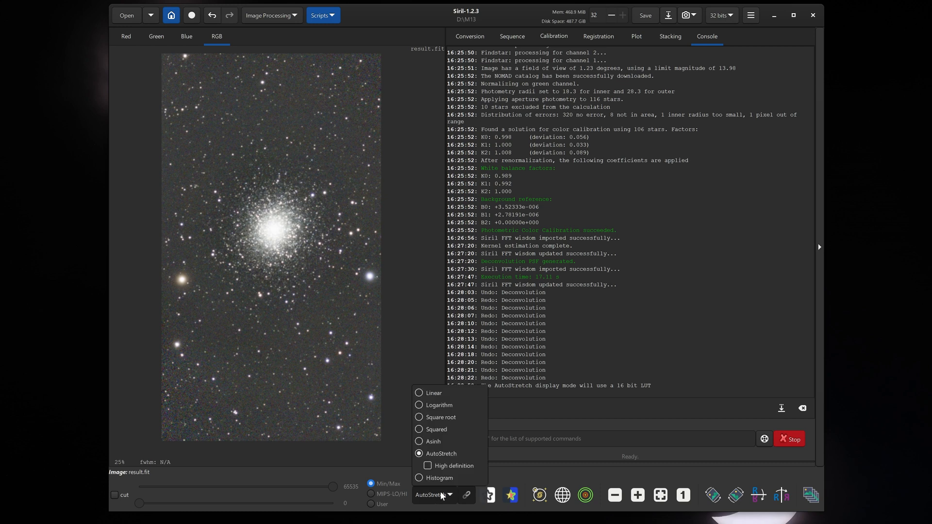
pyautogui.click(445, 392)
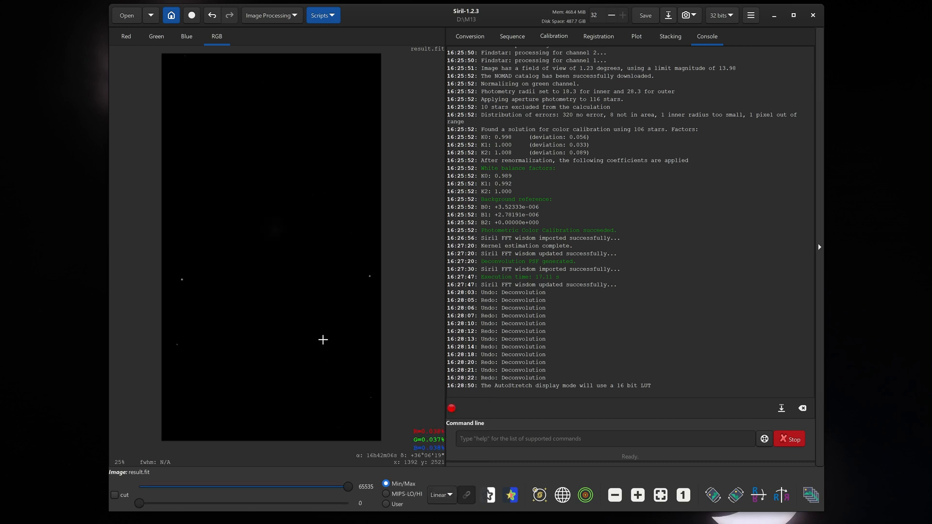
pyautogui.click(440, 494)
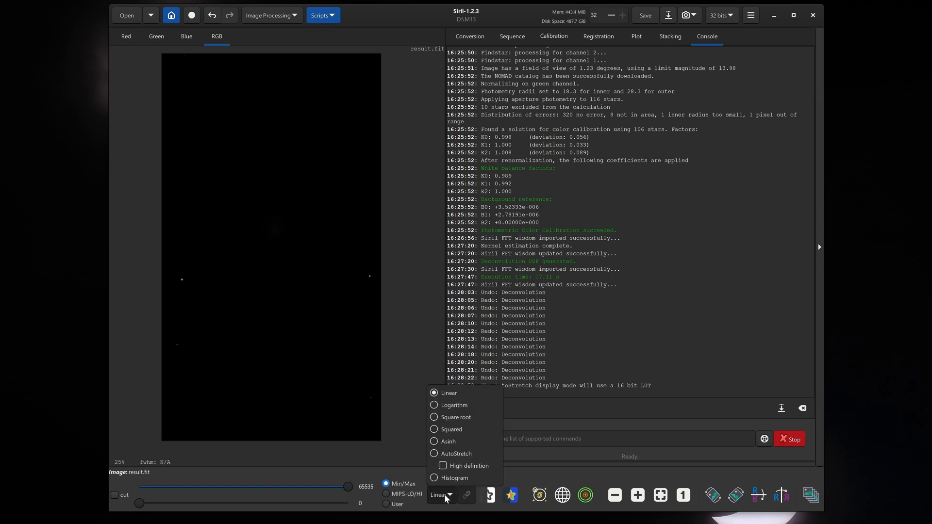
pyautogui.click(476, 454)
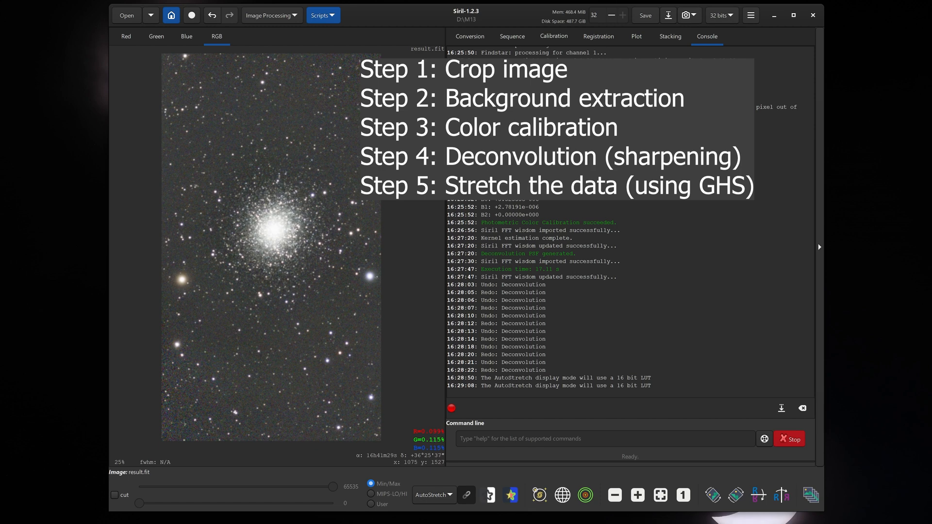
pyautogui.click(434, 494)
pyautogui.click(427, 393)
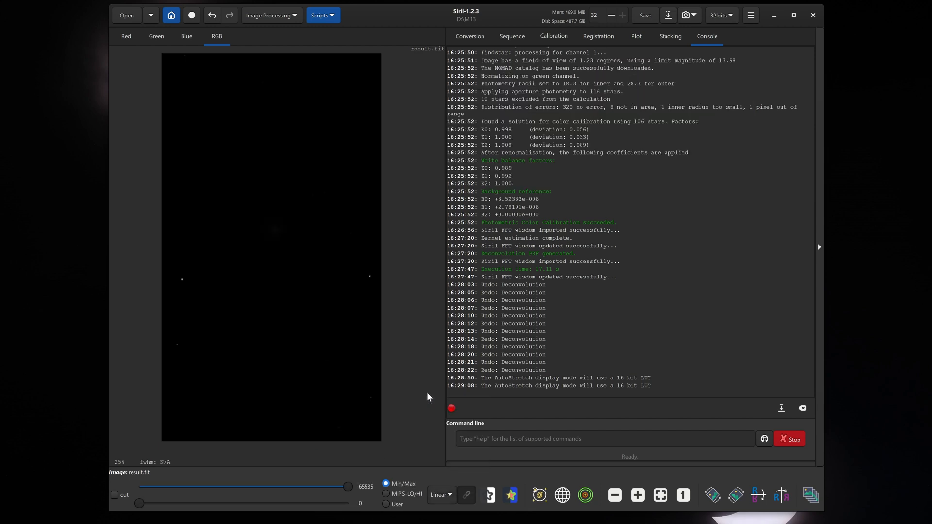
pyautogui.click(277, 18)
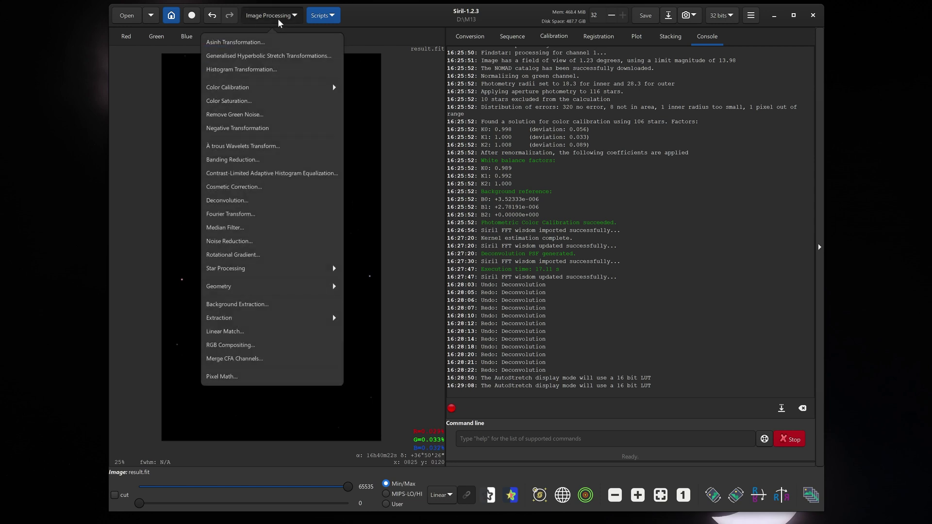
# Start Generalised Hyperbolic Stretch and set the histogram zoom to 100.
pyautogui.click(259, 54)
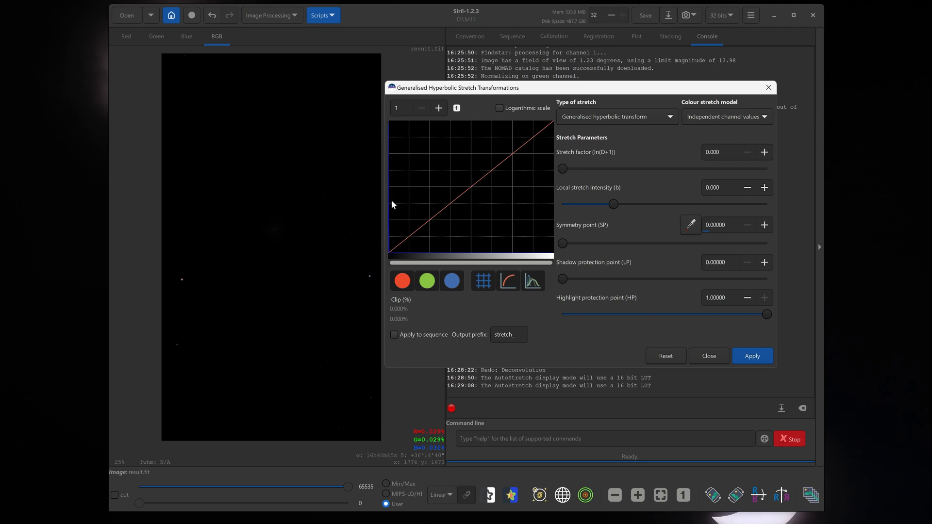
pyautogui.click(401, 108)
pyautogui.write('00')
pyautogui.press('Return')
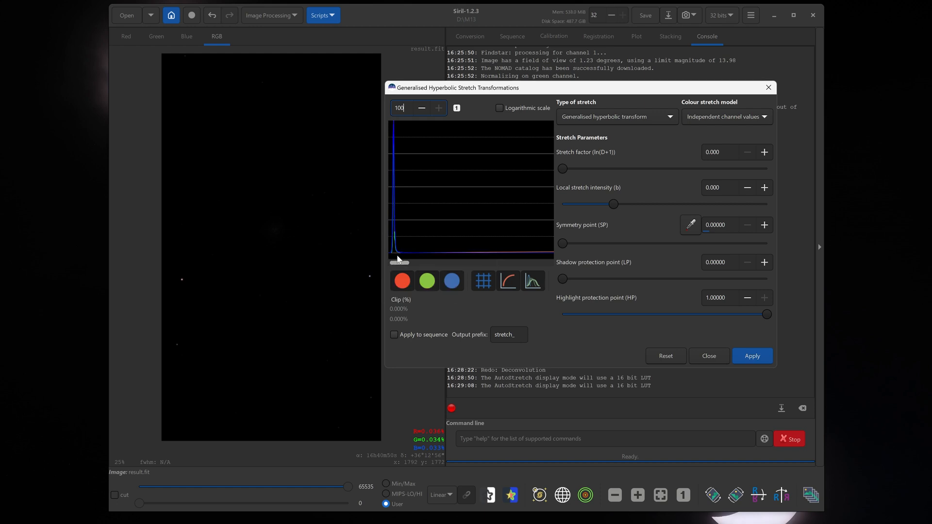
# Apply a first stretch with symmetry point at the histogram peak, local intensity 15 and stretch factor about 1.5.
pyautogui.click(395, 255)
pyautogui.moveTo(614, 205); pyautogui.dragTo(640, 204)
pyautogui.moveTo(751, 208); pyautogui.dragTo(786, 207)
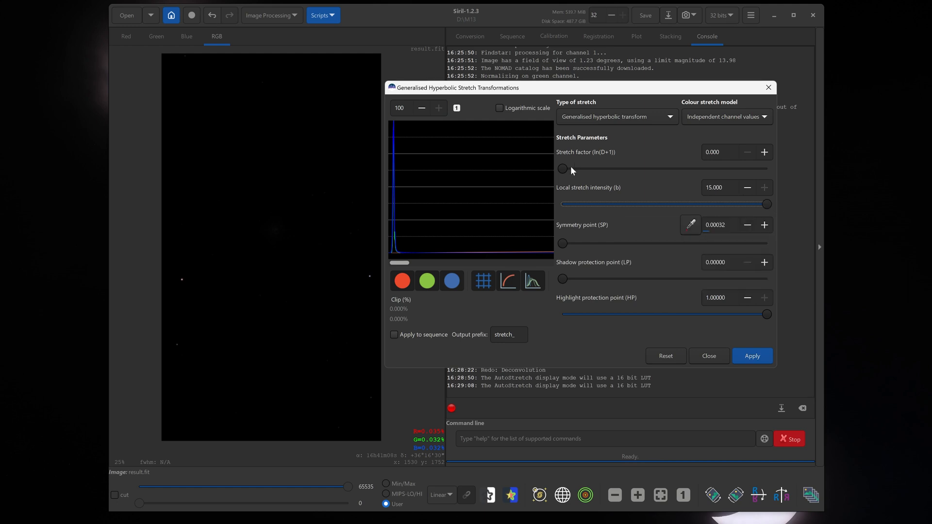
pyautogui.moveTo(562, 168); pyautogui.dragTo(643, 168)
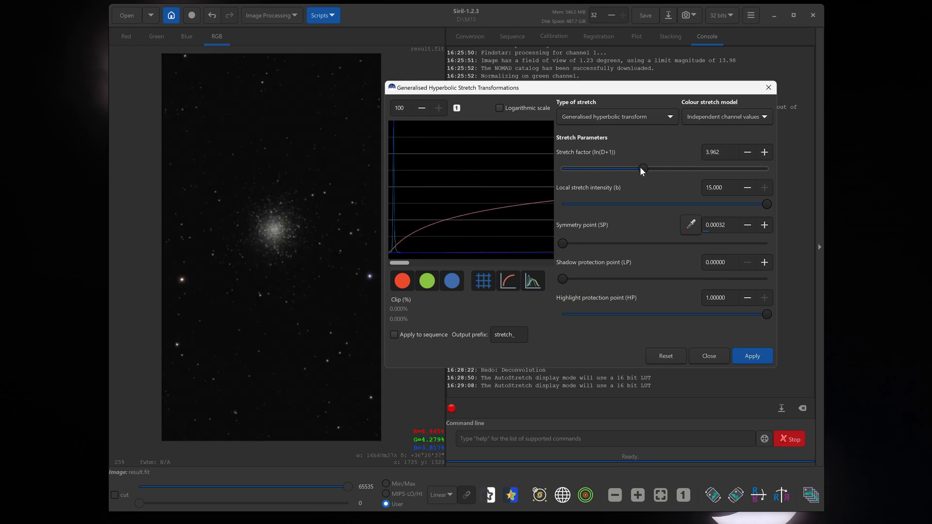
pyautogui.moveTo(643, 168)
pyautogui.mouseDown()
pyautogui.moveTo(574, 168)
pyautogui.moveTo(593, 168)
pyautogui.mouseUp()
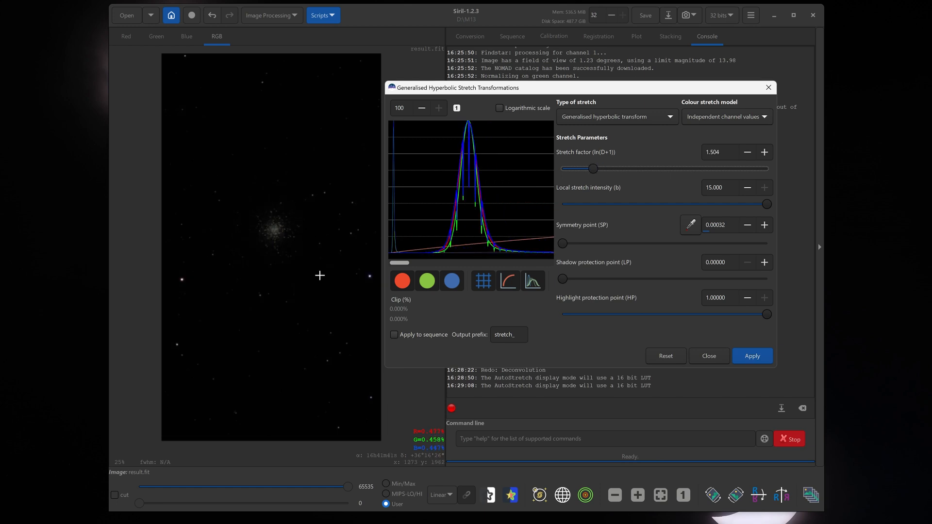
pyautogui.click(757, 358)
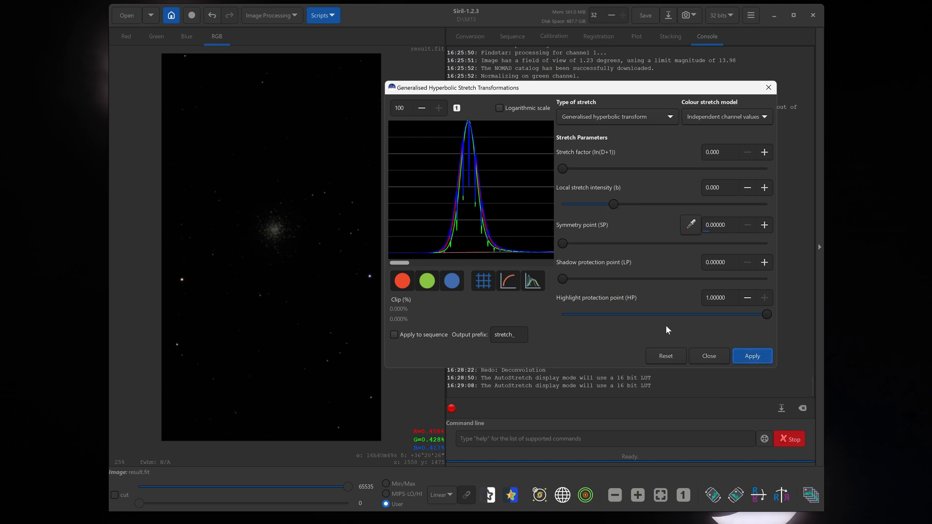
# Reset the stretch, choose the Human weighted luminance colour model, and set the symmetry point at the histogram peak.
pyautogui.click(665, 357)
pyautogui.click(722, 117)
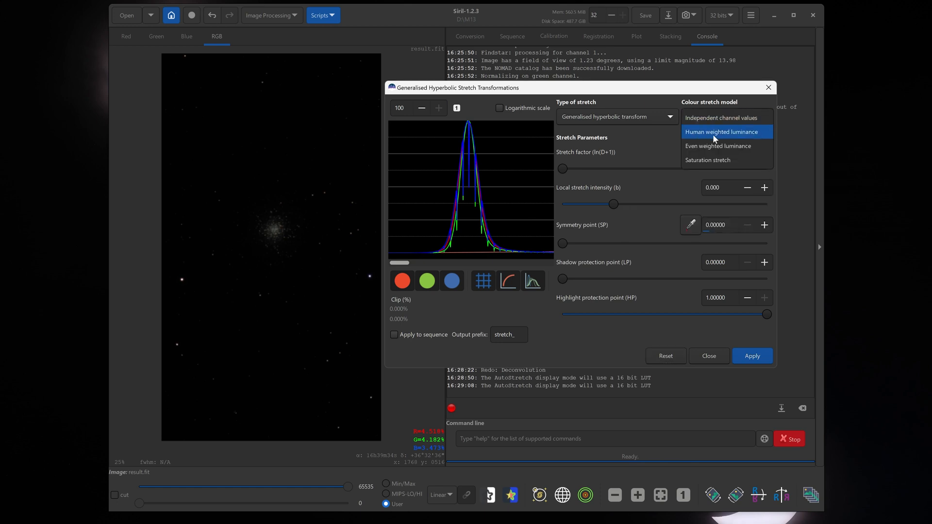
pyautogui.click(719, 132)
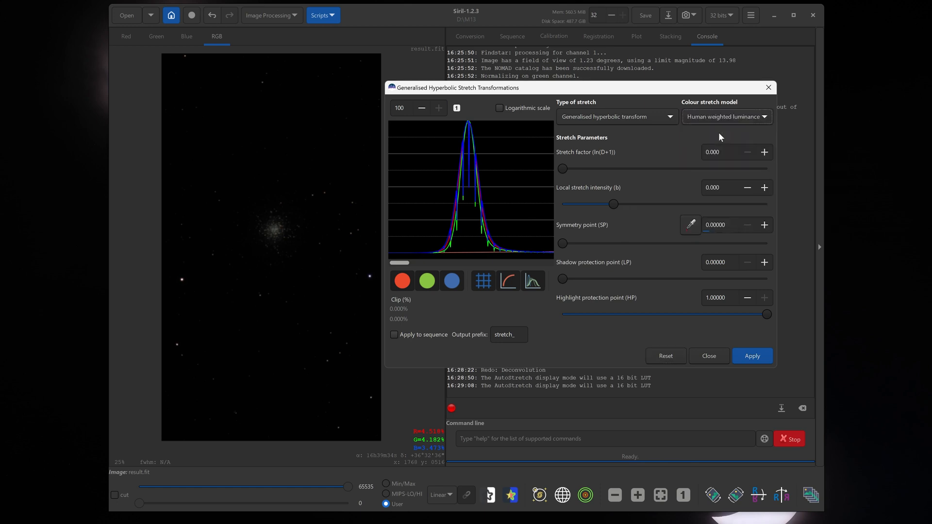
pyautogui.moveTo(476, 154)
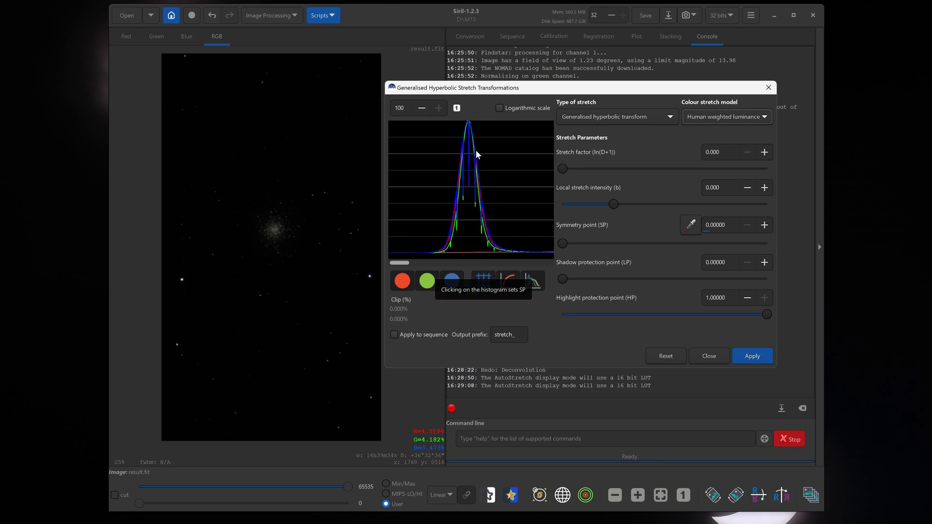
pyautogui.click(469, 251)
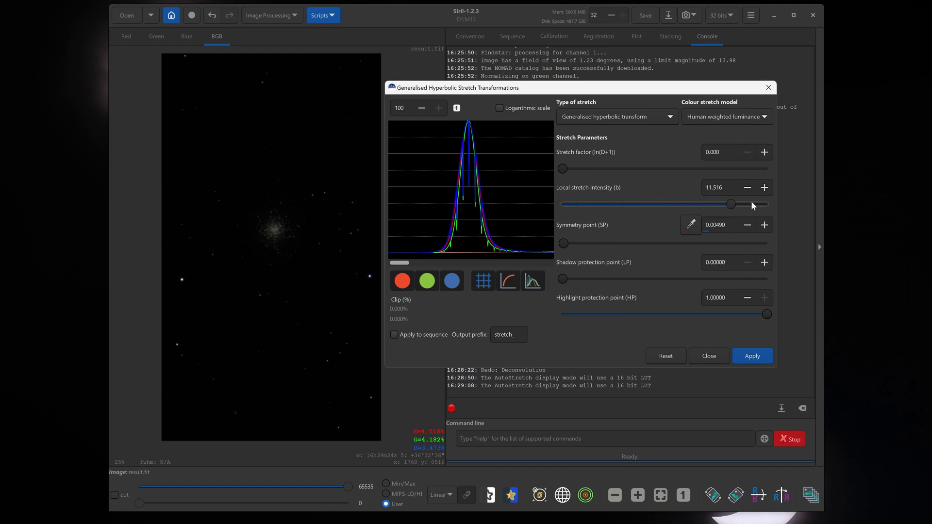
# Push local stretch intensity to its maximum of 15 and raise the stretch factor to 2.673.
pyautogui.moveTo(733, 205); pyautogui.dragTo(783, 204)
pyautogui.moveTo(563, 169); pyautogui.dragTo(601, 169)
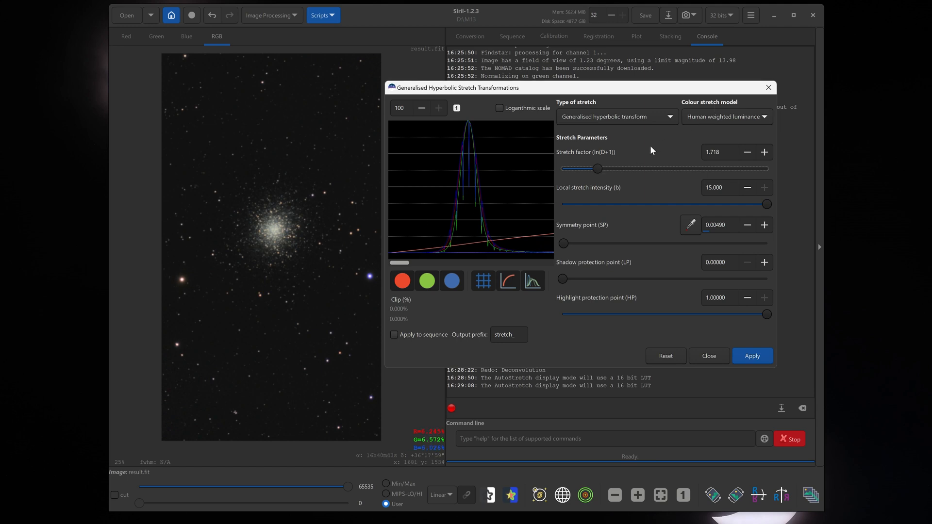
pyautogui.moveTo(604, 169); pyautogui.dragTo(619, 169)
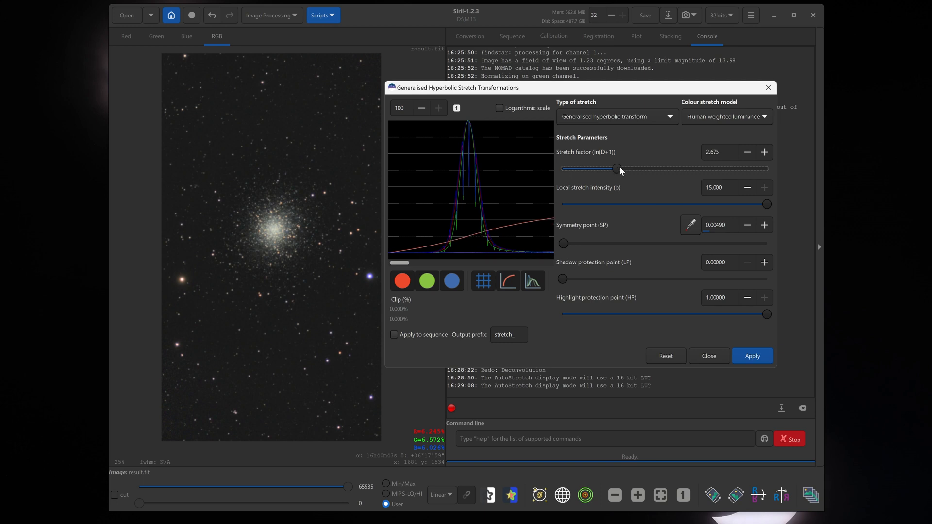
pyautogui.scroll(1, 250, 239)
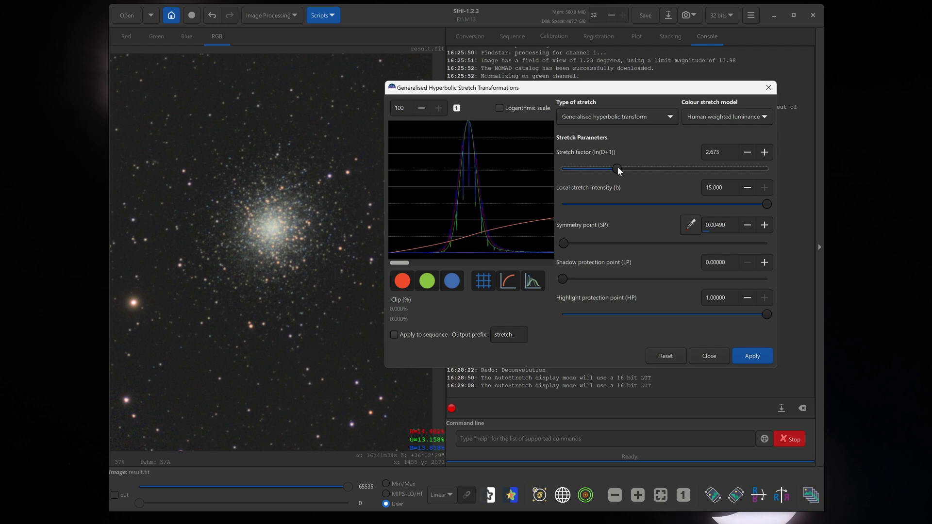
# Nudge the stretch factor up, lower local intensity, and set highlight protection fully right at 1.00000.
pyautogui.moveTo(618, 166); pyautogui.dragTo(623, 167)
pyautogui.moveTo(767, 204); pyautogui.dragTo(662, 204)
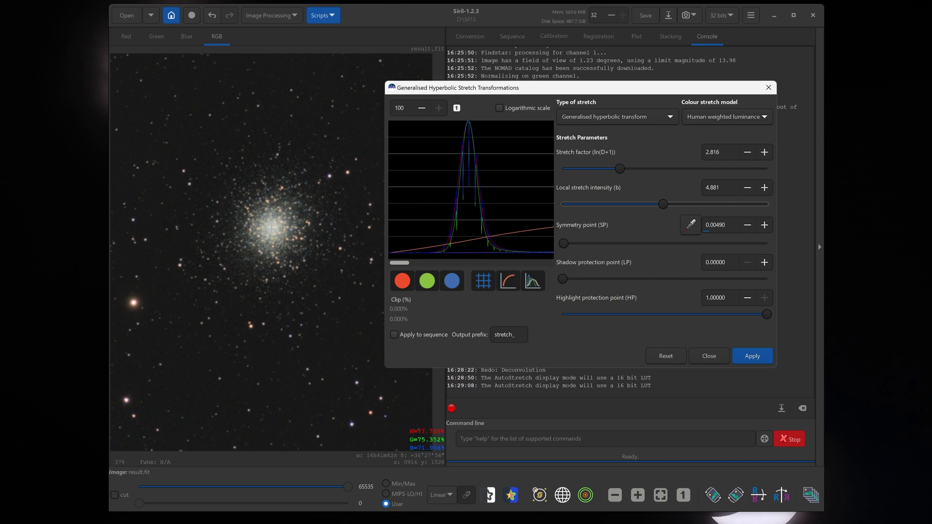
pyautogui.scroll(2, 271, 232)
pyautogui.scroll(2, 270, 232)
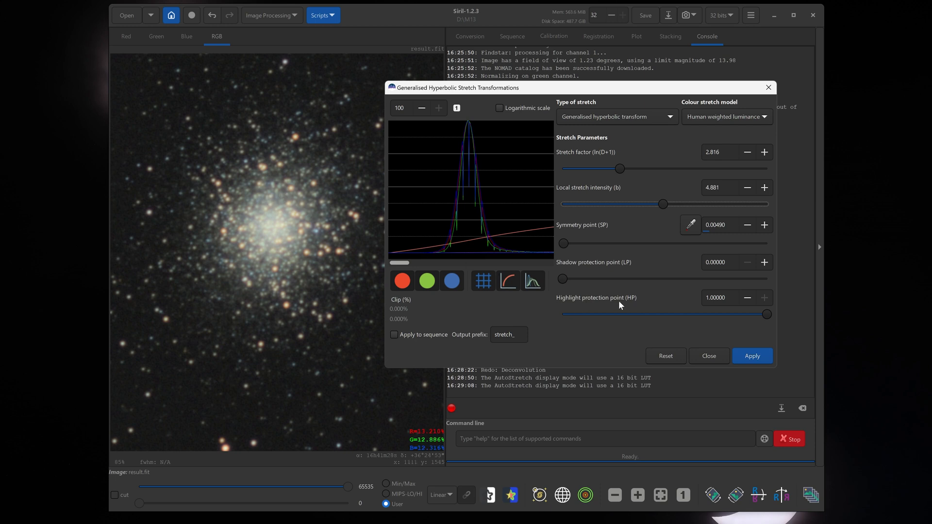
pyautogui.moveTo(766, 314); pyautogui.dragTo(597, 315)
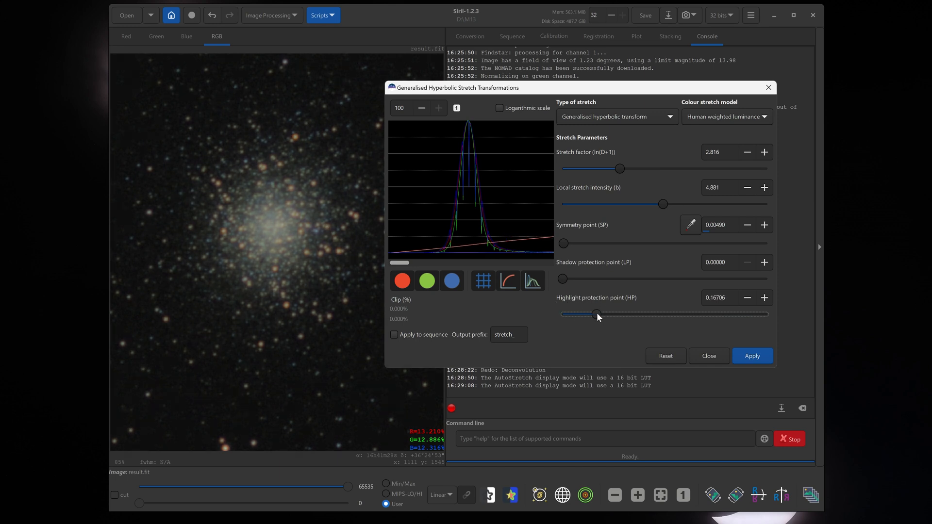
pyautogui.moveTo(596, 314); pyautogui.dragTo(766, 314)
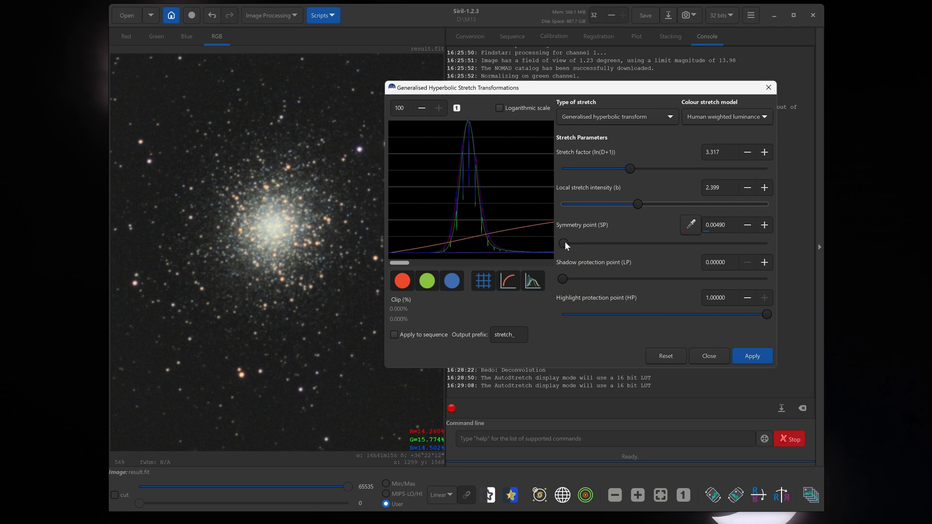
# Step the symmetry point up and down with the +/- buttons to settle at 0.00890.
pyautogui.click(764, 226)
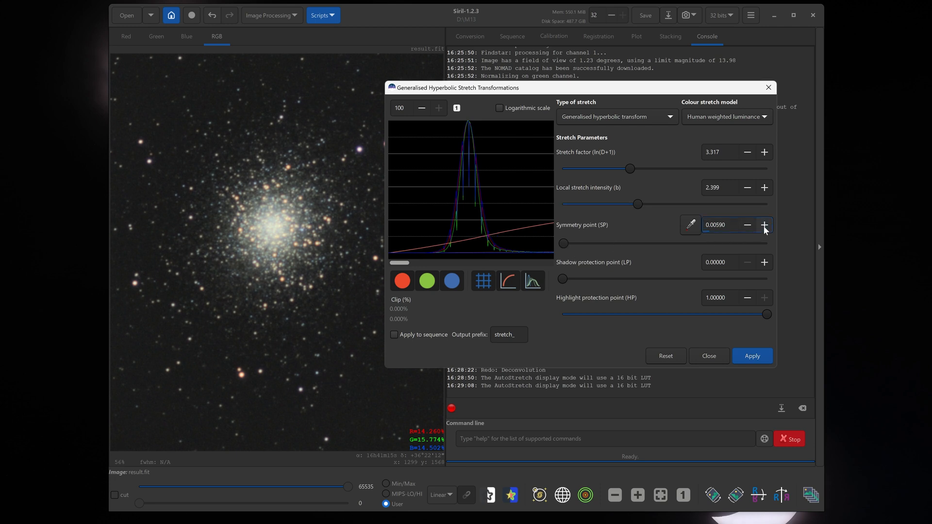
pyautogui.click(764, 226)
pyautogui.click(765, 226)
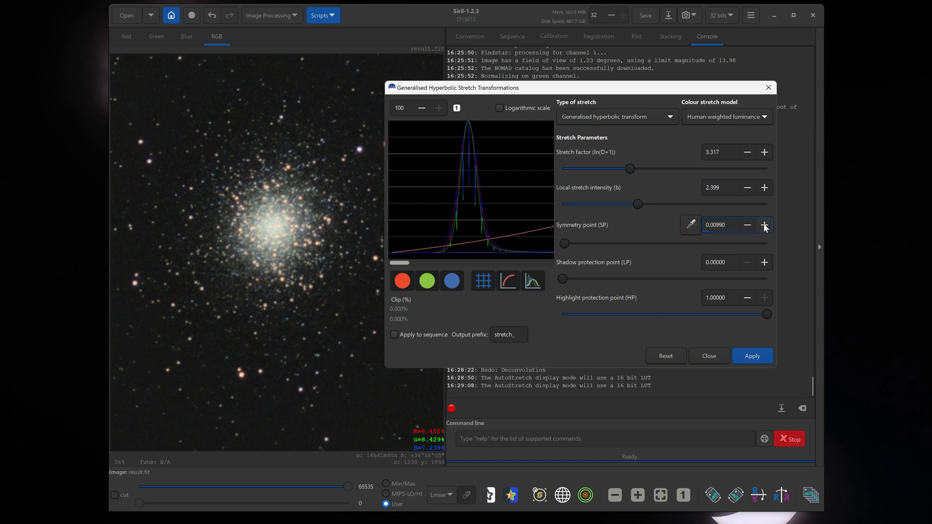
pyautogui.click(765, 227)
pyautogui.click(746, 225)
pyautogui.click(748, 225)
pyautogui.click(748, 226)
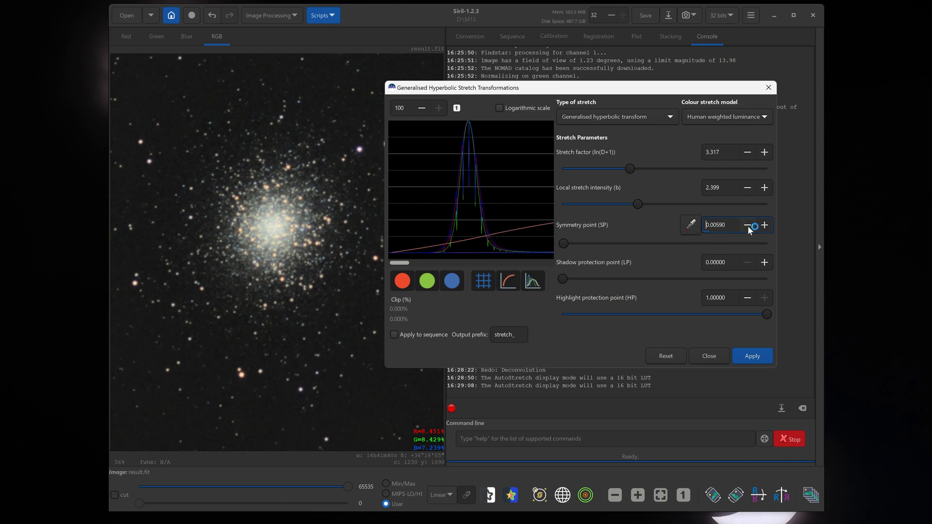
pyautogui.click(748, 225)
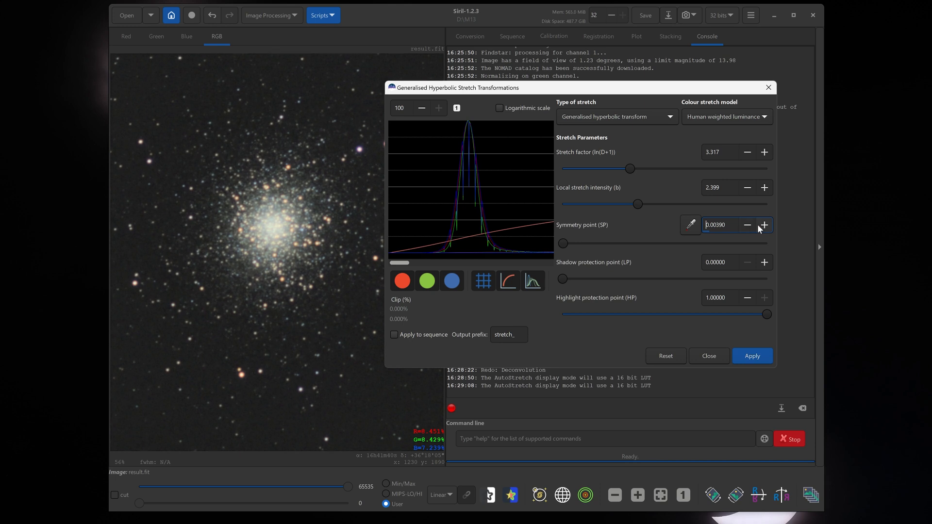
pyautogui.click(764, 225)
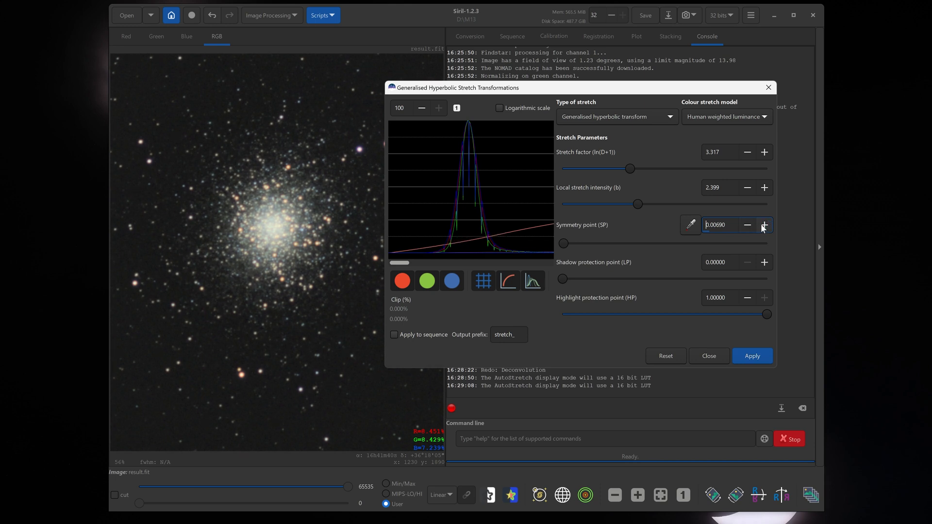
pyautogui.click(764, 225)
pyautogui.click(764, 224)
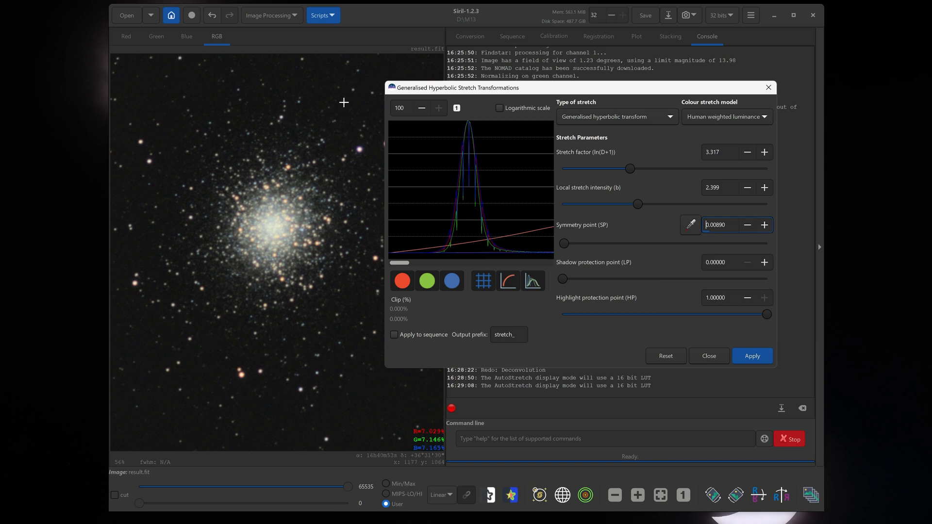
pyautogui.scroll(-1, 323, 190)
# Apply the second hyperbolic stretch and close the GHS tool.
pyautogui.click(749, 356)
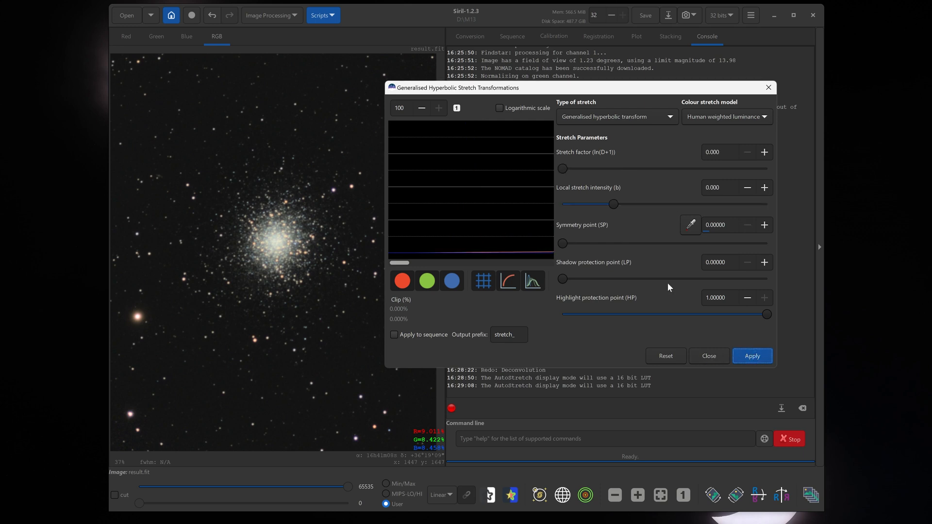
pyautogui.click(707, 356)
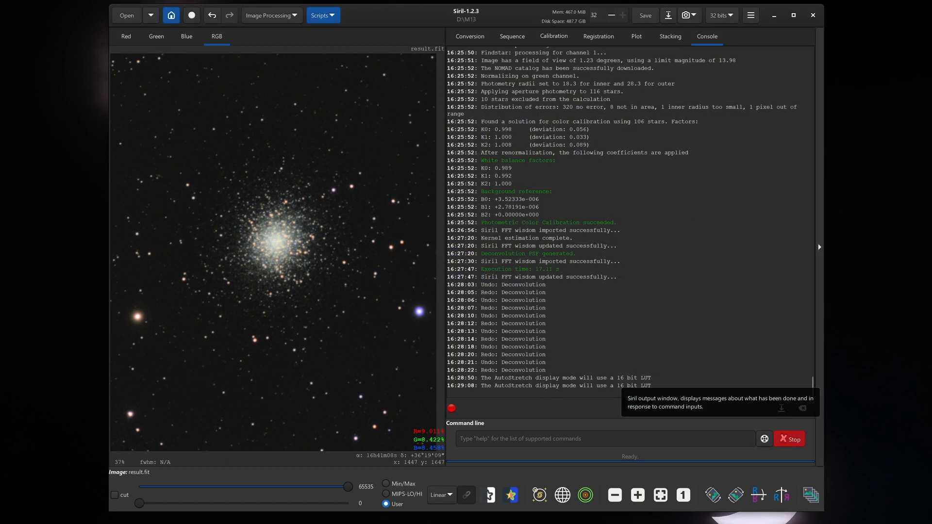
pyautogui.scroll(2, 343, 277)
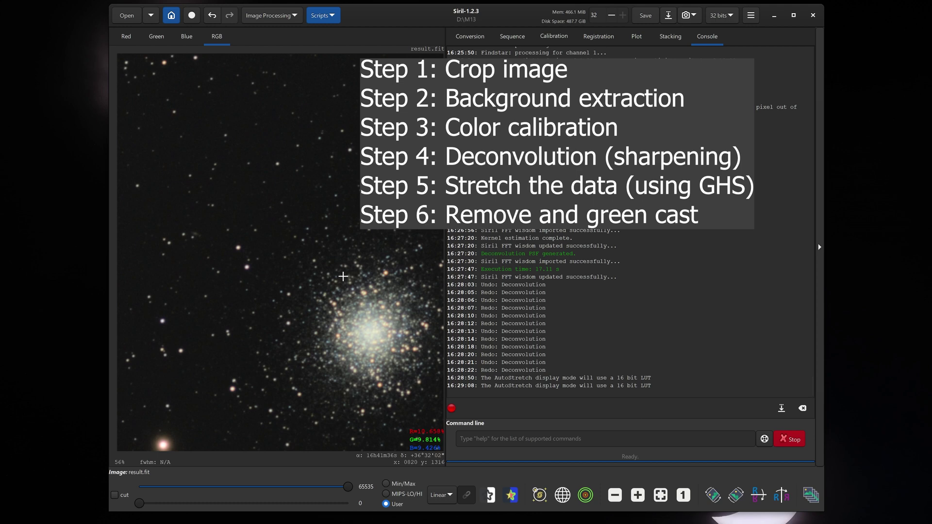
pyautogui.scroll(2, 343, 277)
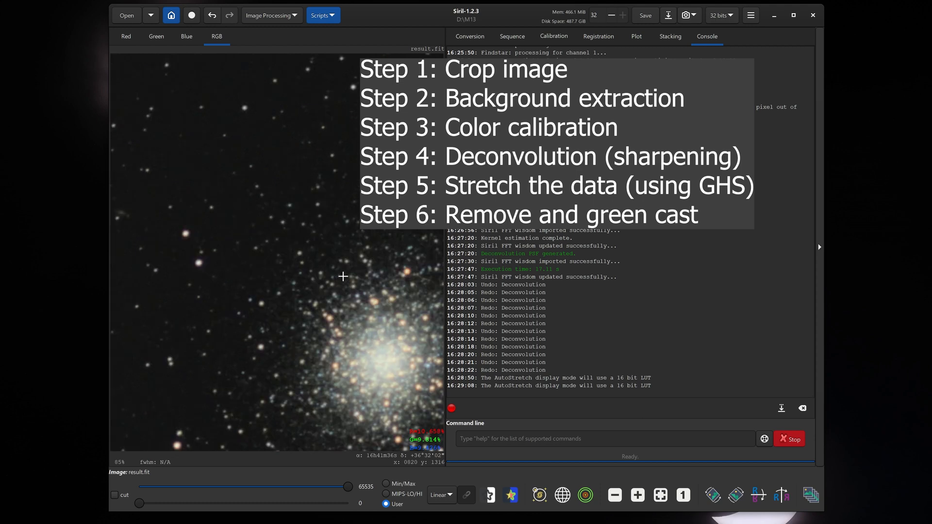
pyautogui.scroll(2, 320, 306)
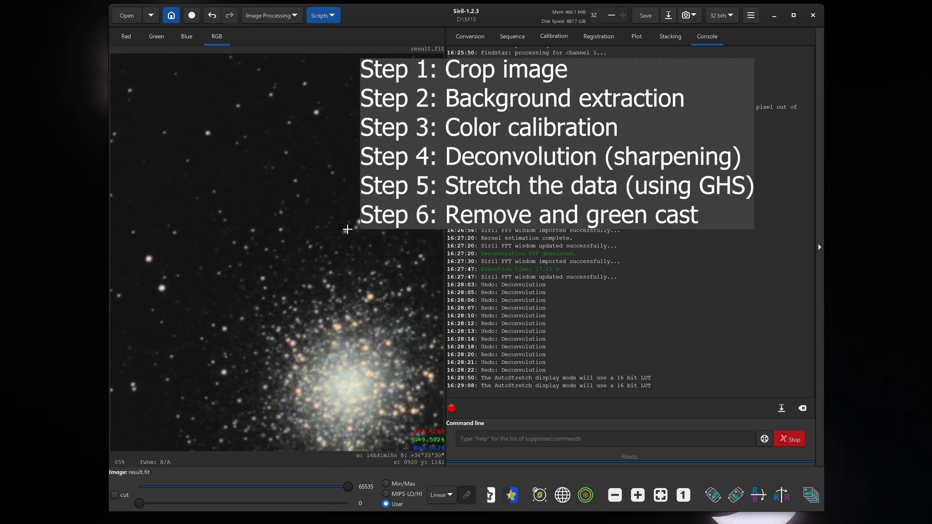
pyautogui.scroll(2, 335, 276)
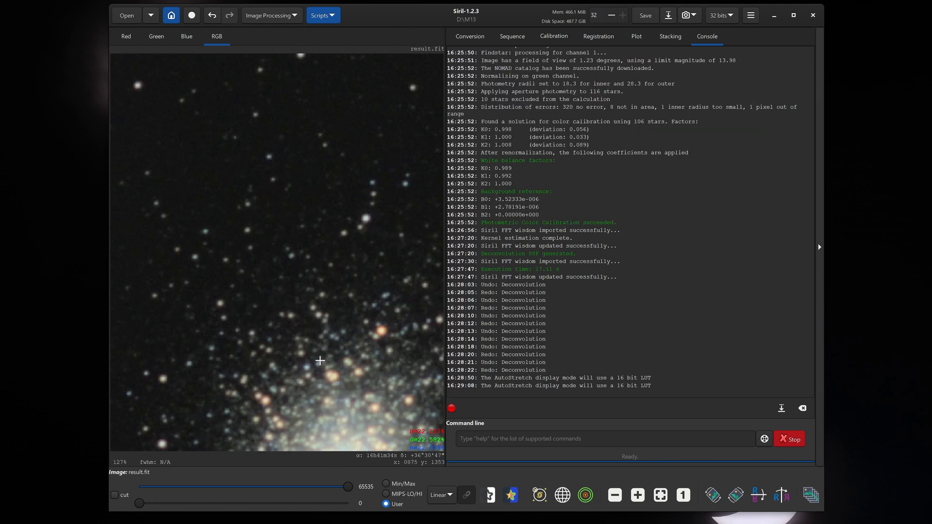
pyautogui.scroll(-2, 313, 327)
pyautogui.scroll(-2, 313, 292)
pyautogui.scroll(-1, 311, 268)
pyautogui.scroll(2, 311, 268)
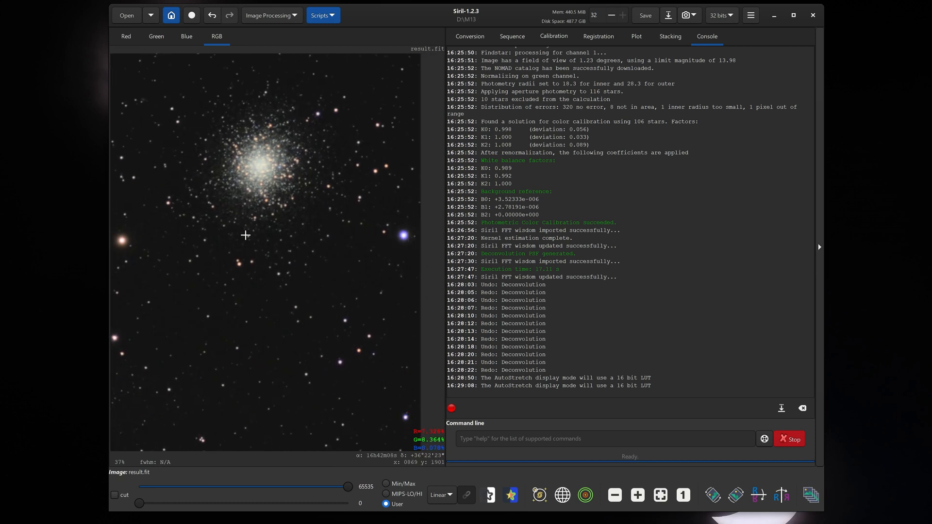
pyautogui.scroll(2, 311, 273)
pyautogui.scroll(2, 311, 273)
pyautogui.scroll(-5, 307, 277)
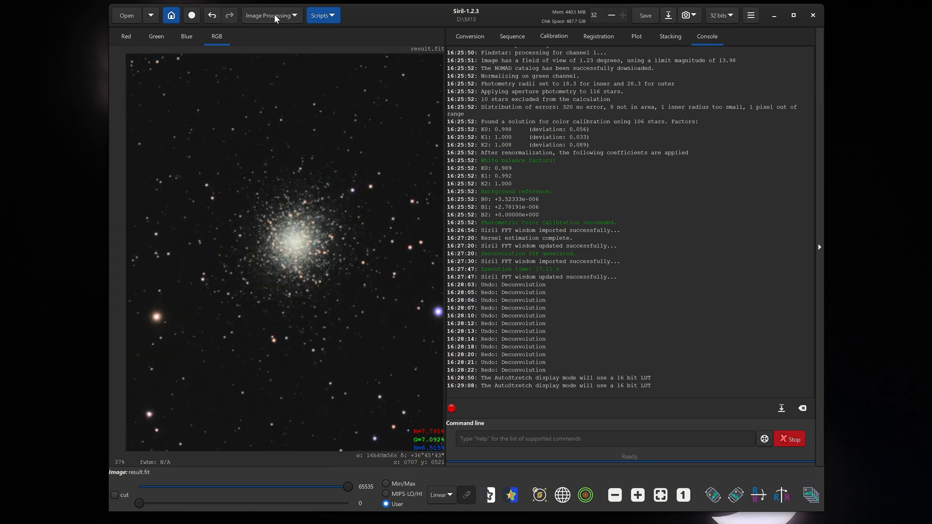
# Apply Remove Green Noise with Average Neutral protection and Preserve lightness, then close it.
pyautogui.click(274, 15)
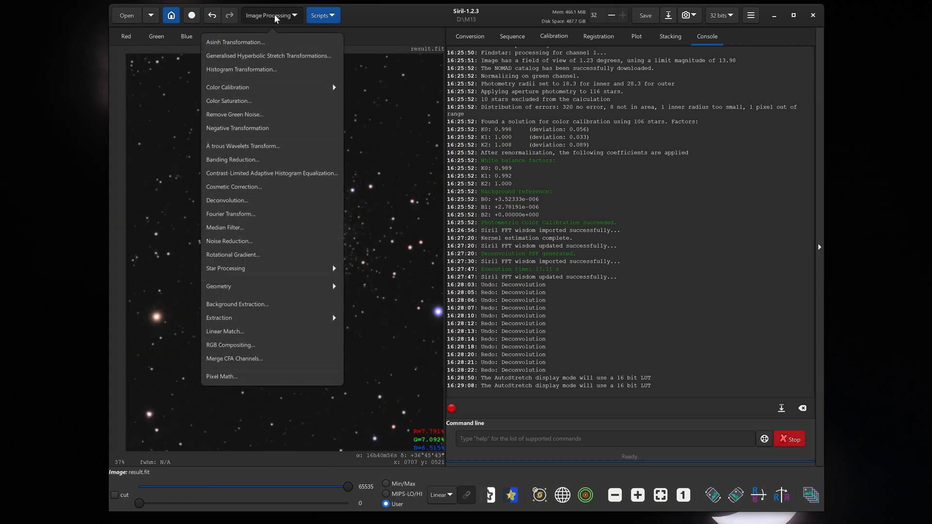
pyautogui.click(234, 114)
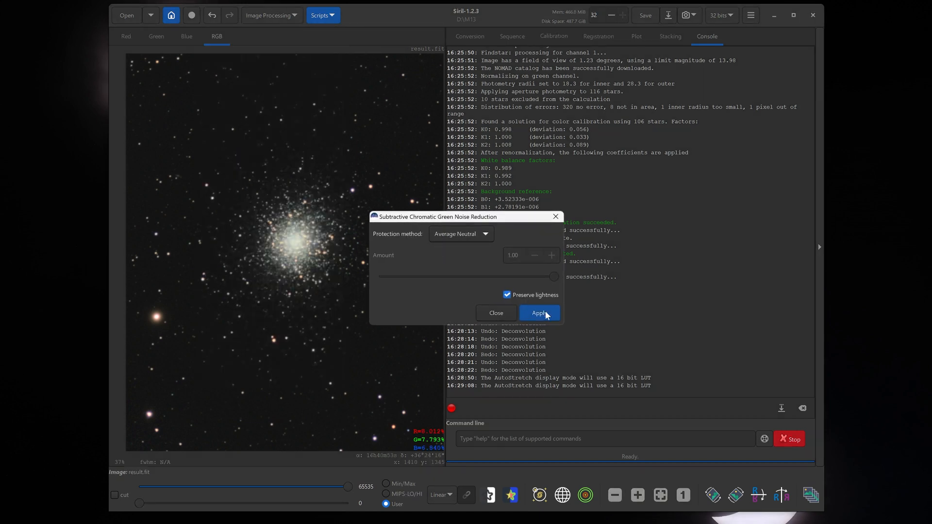
pyautogui.click(547, 313)
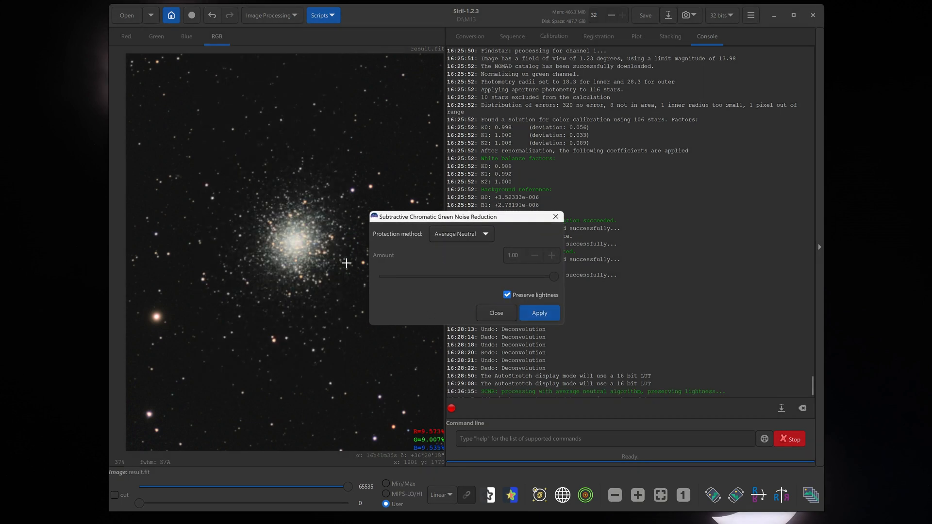
pyautogui.click(499, 313)
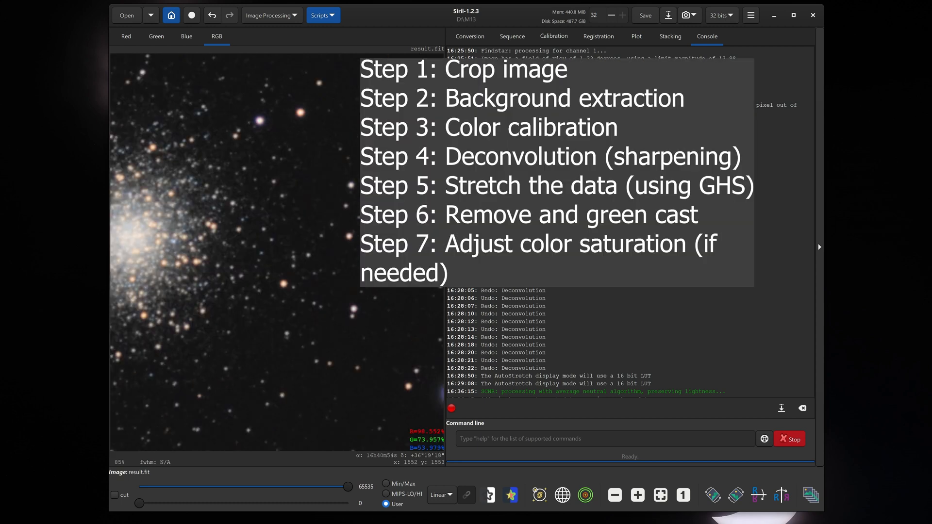
# Bring up Color saturation with Global hue and boost the Amount to 0.54.
pyautogui.click(271, 15)
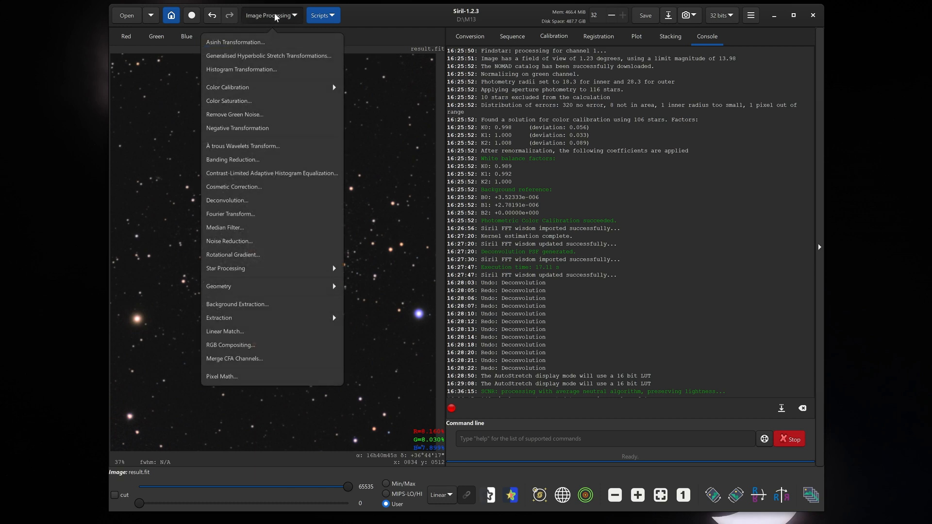
pyautogui.click(248, 102)
pyautogui.moveTo(421, 202); pyautogui.dragTo(408, 171)
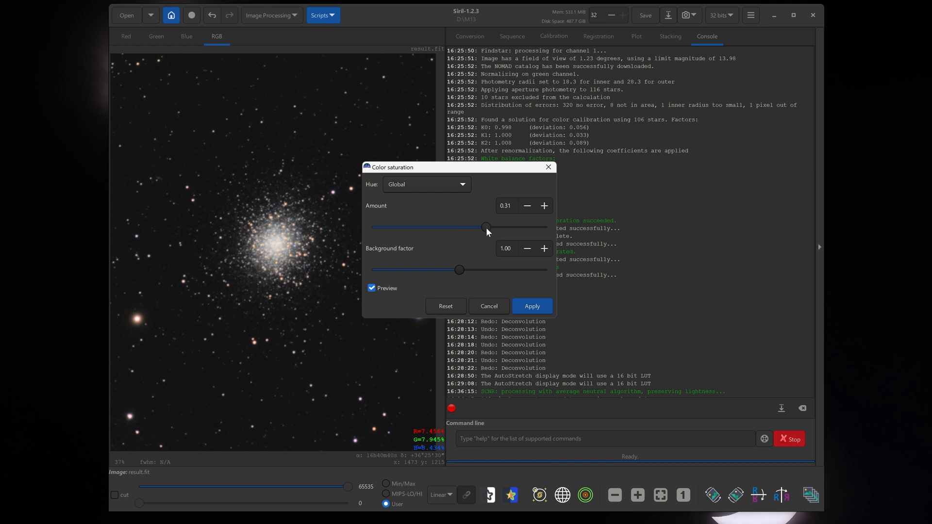
pyautogui.moveTo(480, 226); pyautogui.dragTo(509, 228)
pyautogui.scroll(1, 325, 372)
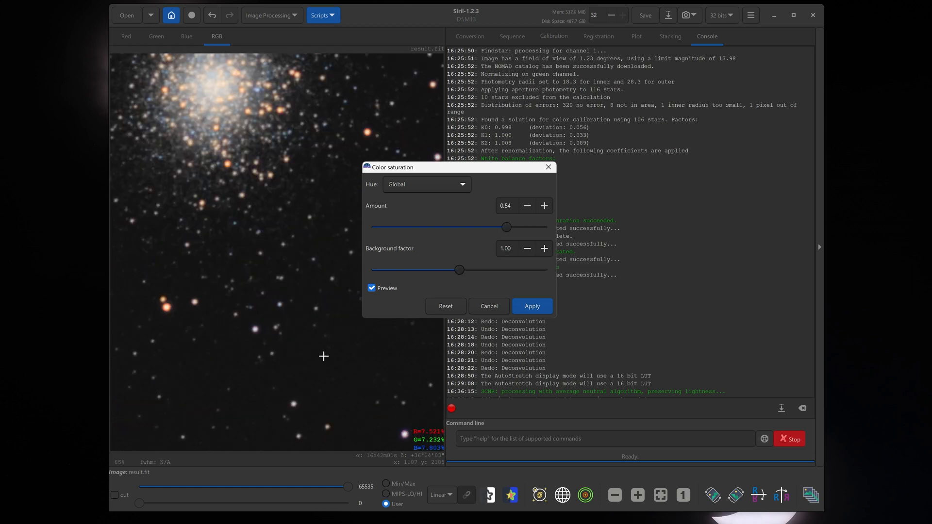
pyautogui.scroll(1, 311, 322)
pyautogui.scroll(1, 312, 323)
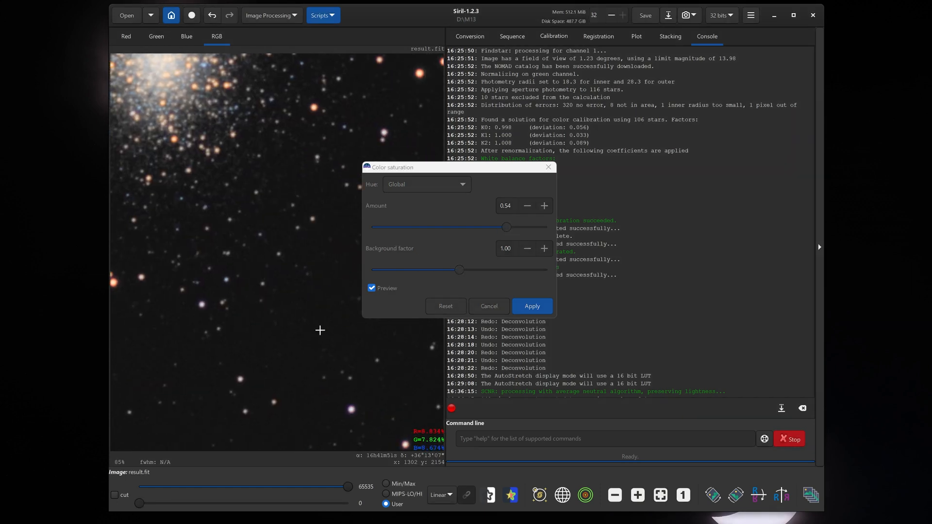
pyautogui.moveTo(291, 309); pyautogui.dragTo(299, 313)
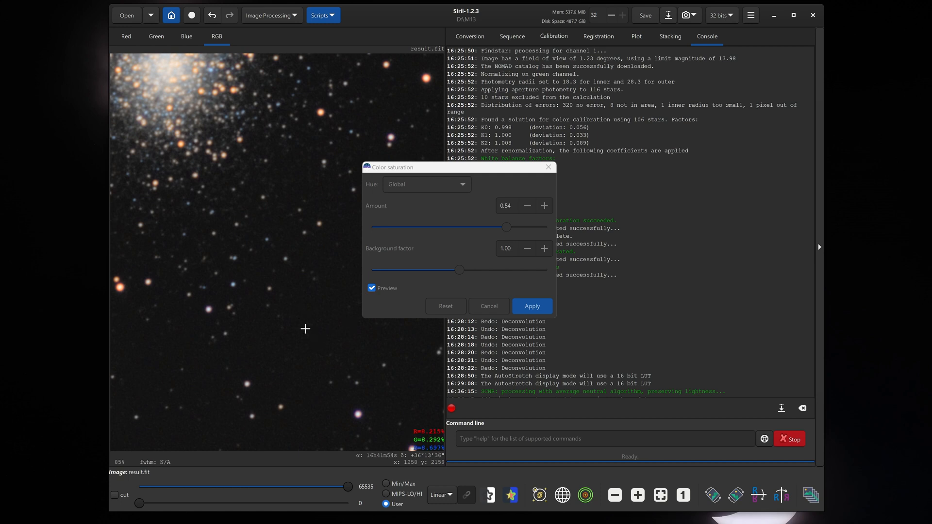
# Tune the background factor to about 0.91, reduce the saturation amount, and apply the boost.
pyautogui.moveTo(460, 270); pyautogui.dragTo(493, 271)
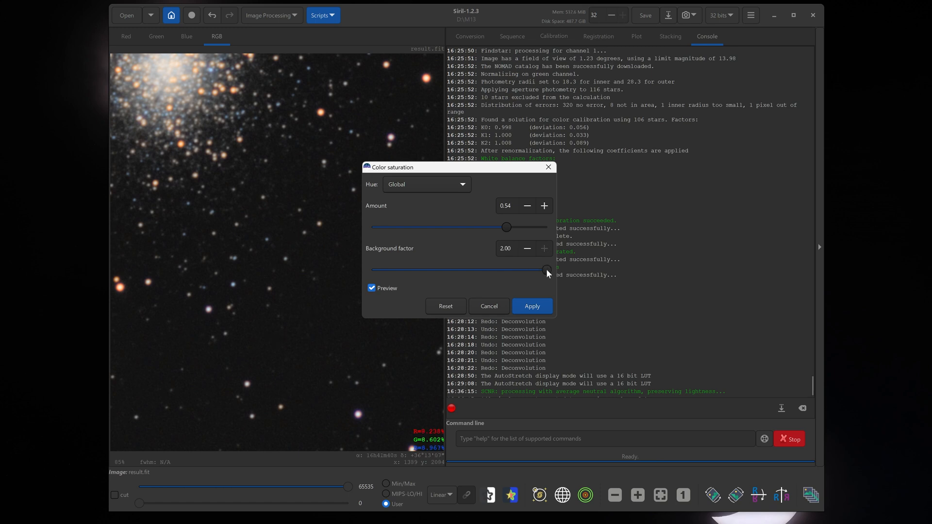
pyautogui.moveTo(546, 271); pyautogui.dragTo(459, 271)
pyautogui.moveTo(459, 269); pyautogui.dragTo(462, 269)
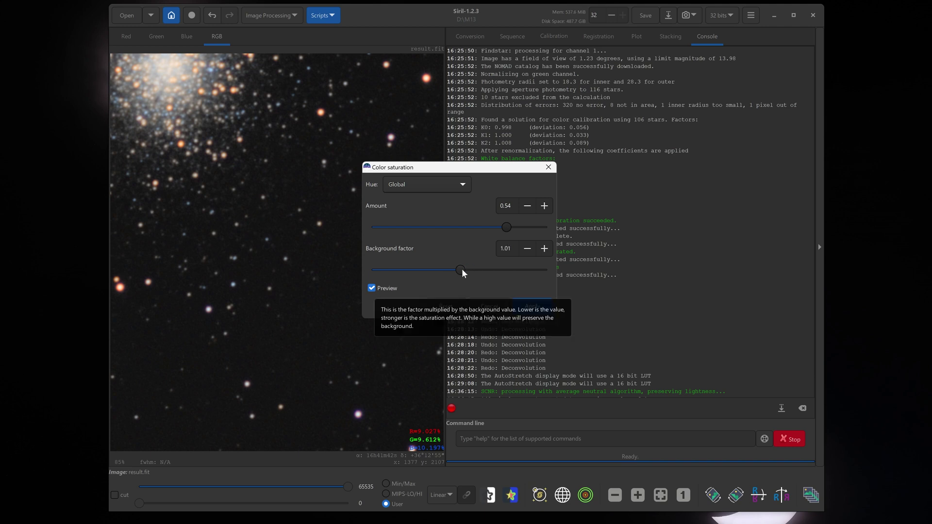
pyautogui.click(527, 249)
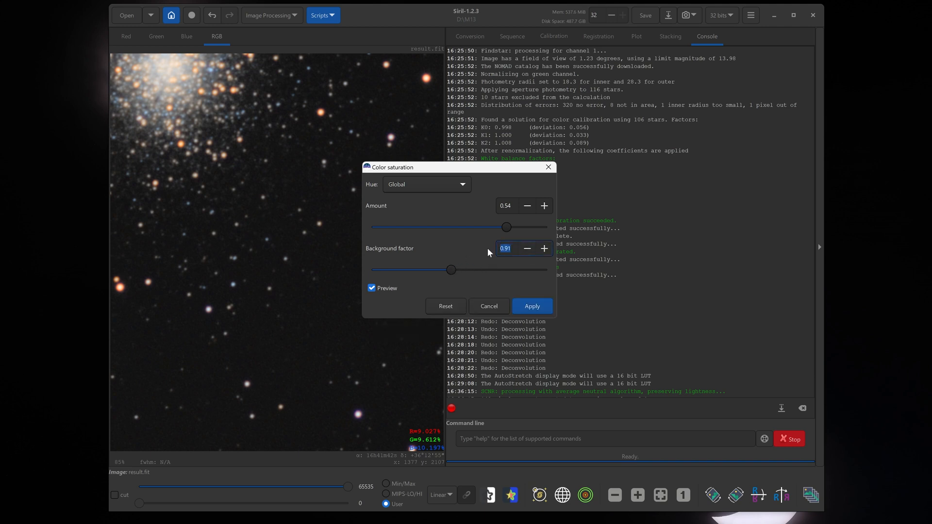
pyautogui.moveTo(506, 226); pyautogui.dragTo(463, 228)
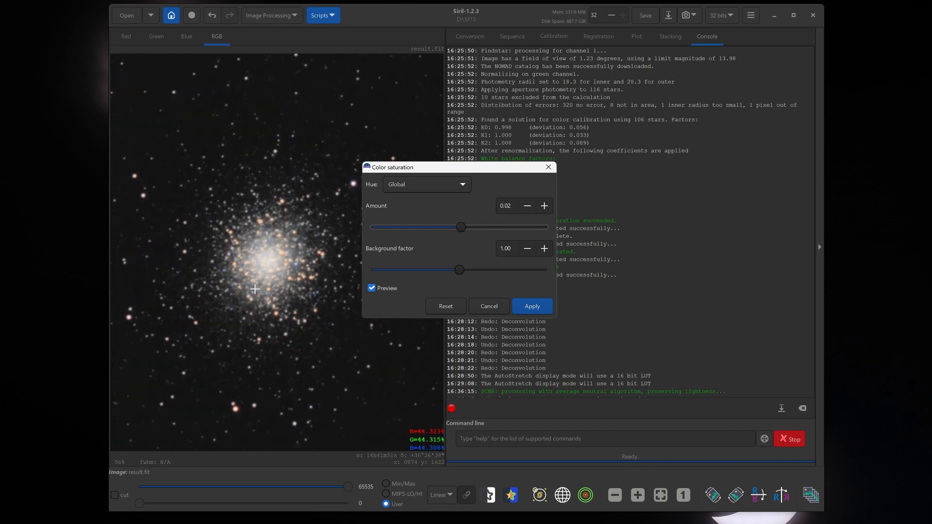
pyautogui.moveTo(270, 286); pyautogui.dragTo(226, 255)
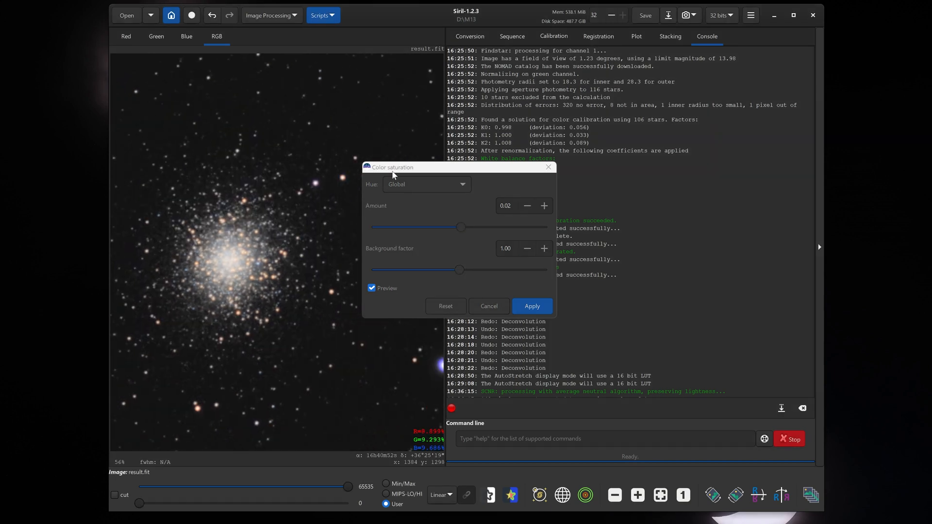
pyautogui.moveTo(393, 169); pyautogui.dragTo(506, 154)
pyautogui.scroll(2, 248, 273)
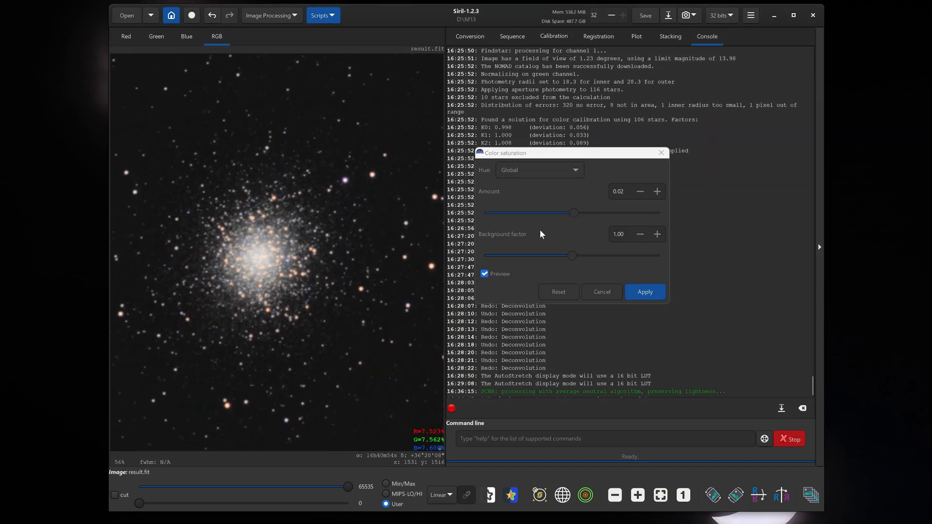
pyautogui.scroll(1, 276, 248)
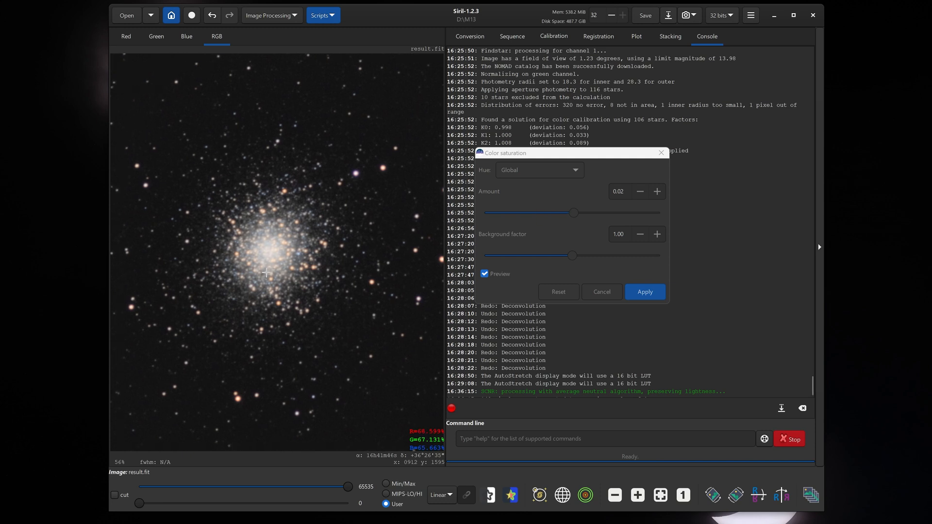
pyautogui.click(650, 295)
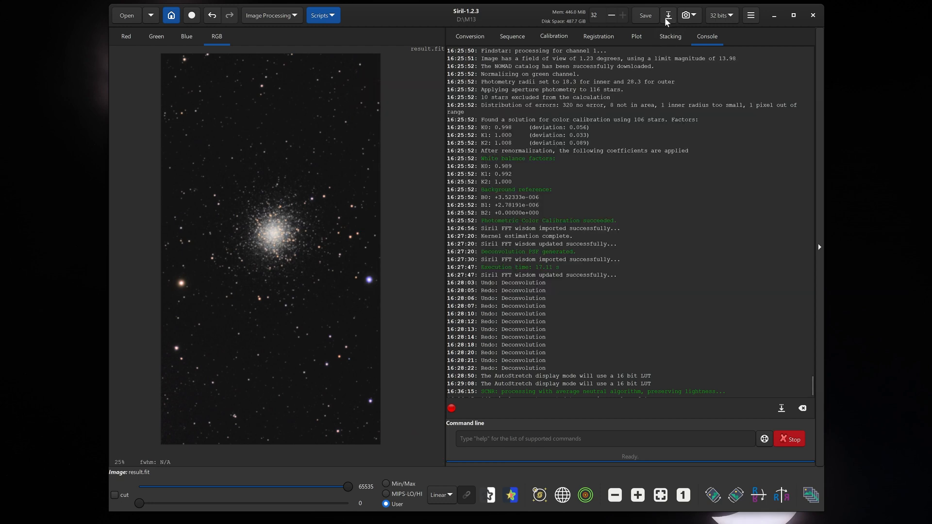
# Start Save As and create a new Final folder inside D:\M13.
pyautogui.click(669, 17)
pyautogui.rightClick(462, 217)
pyautogui.click(418, 197)
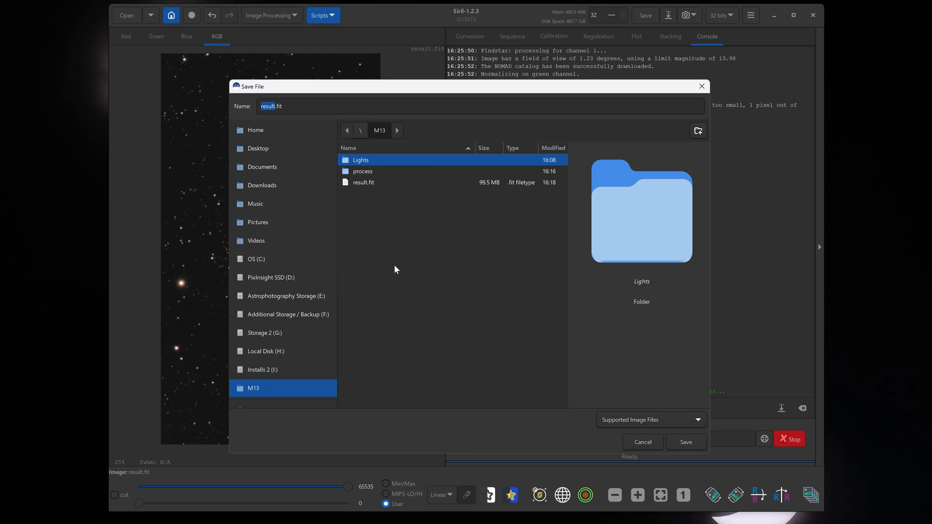
pyautogui.click(698, 131)
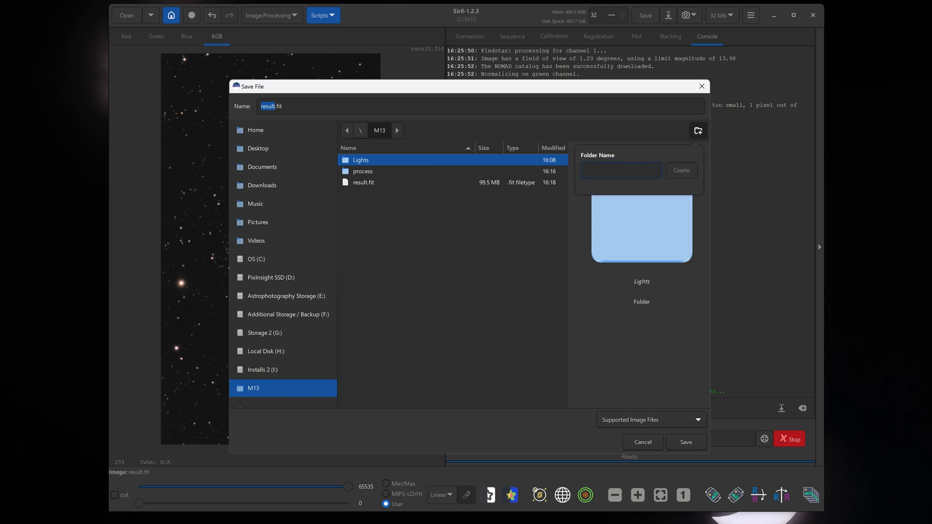
pyautogui.write('Final')
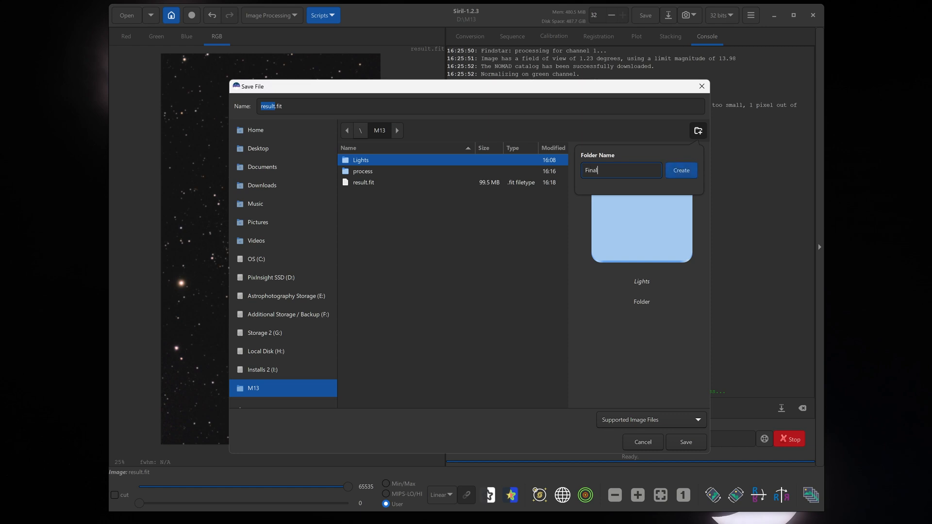
pyautogui.press('Return')
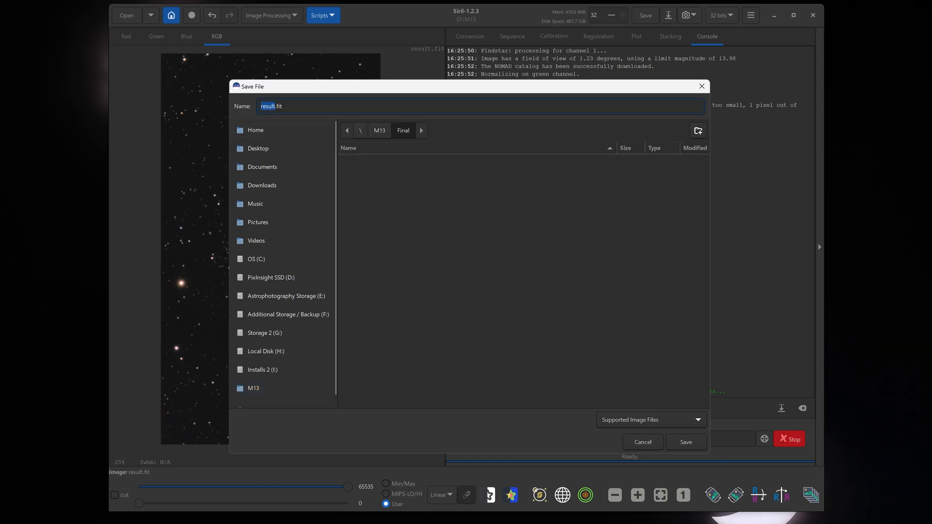
pyautogui.write('M13')
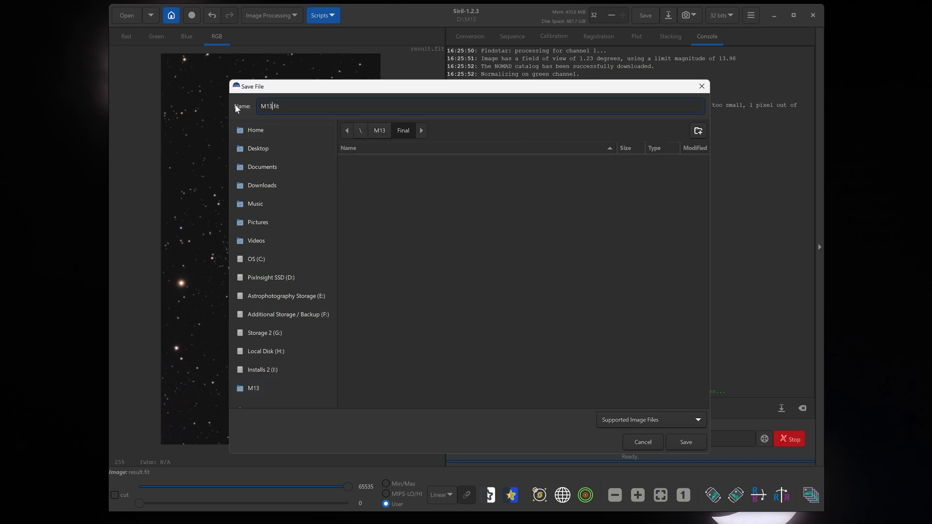
pyautogui.write('SeeStar')
pyautogui.write('1.5')
pyautogui.write('hour')
pyautogui.write('s')
# Save the image as M13_SeeStar_1.5hours.jpg in JPEG format at 100% quality.
pyautogui.click(651, 419)
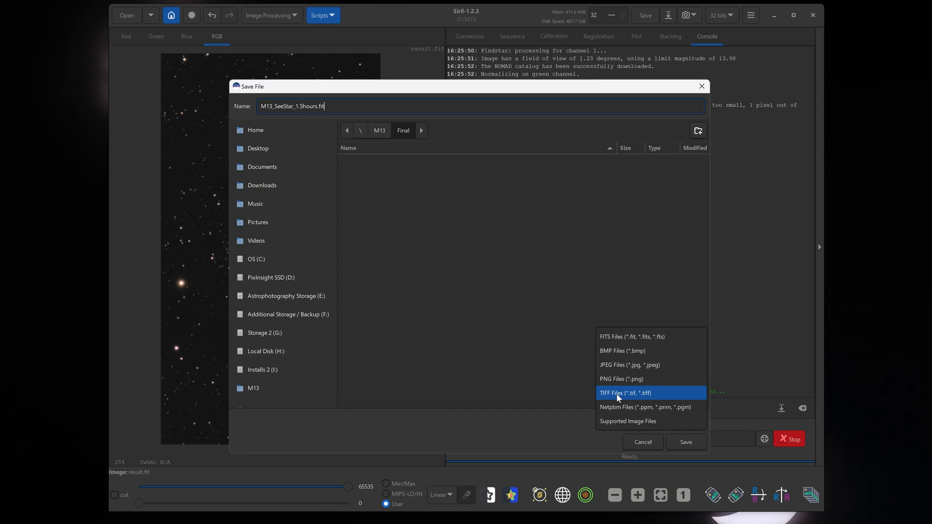
pyautogui.click(613, 365)
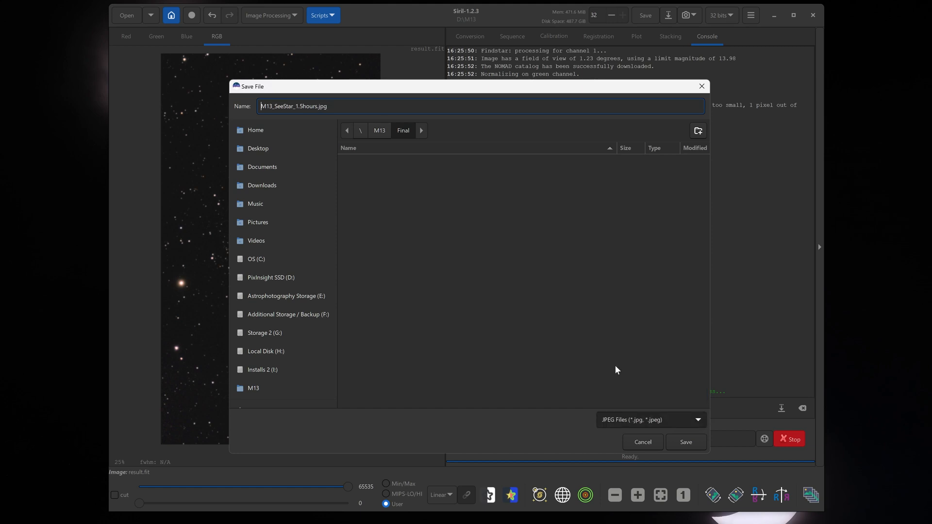
pyautogui.click(680, 442)
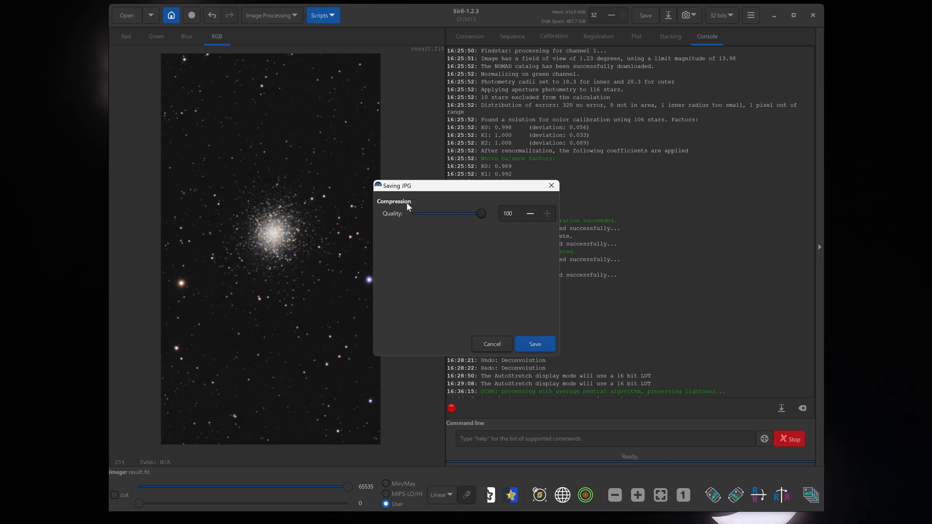
pyautogui.click(533, 342)
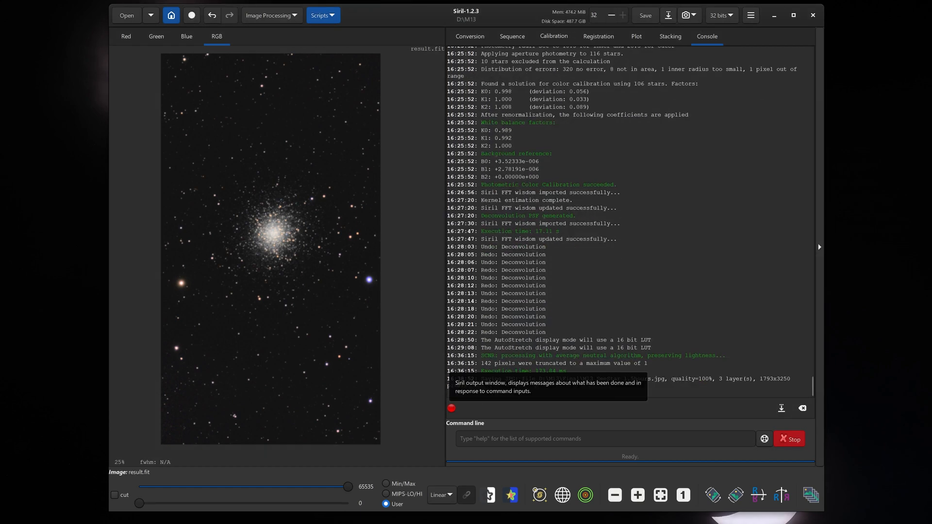
# Switch to File Explorer and open the saved JPEG from the Final folder in Photos.
pyautogui.hotkey('alt', 'Tab')
pyautogui.moveTo(649, 126); pyautogui.dragTo(555, 116)
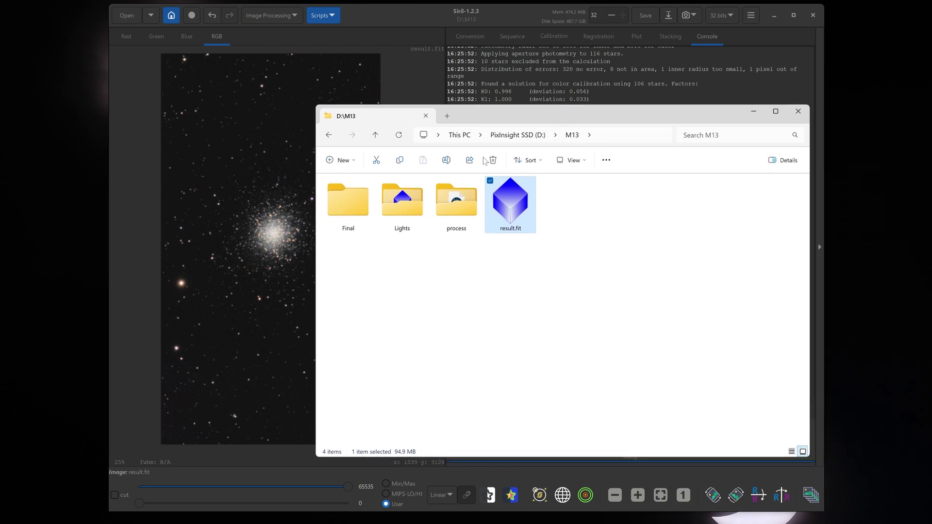
pyautogui.doubleClick(337, 206)
pyautogui.doubleClick(353, 200)
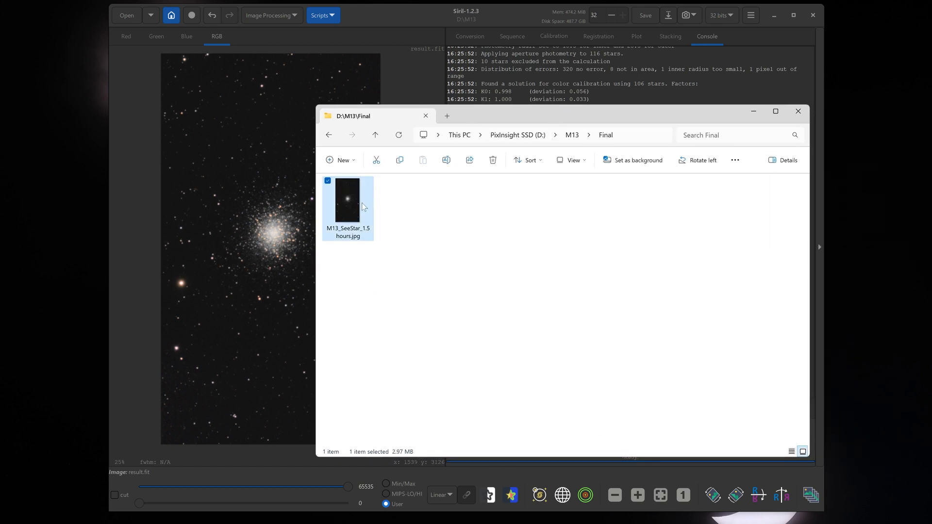
pyautogui.click(428, 109)
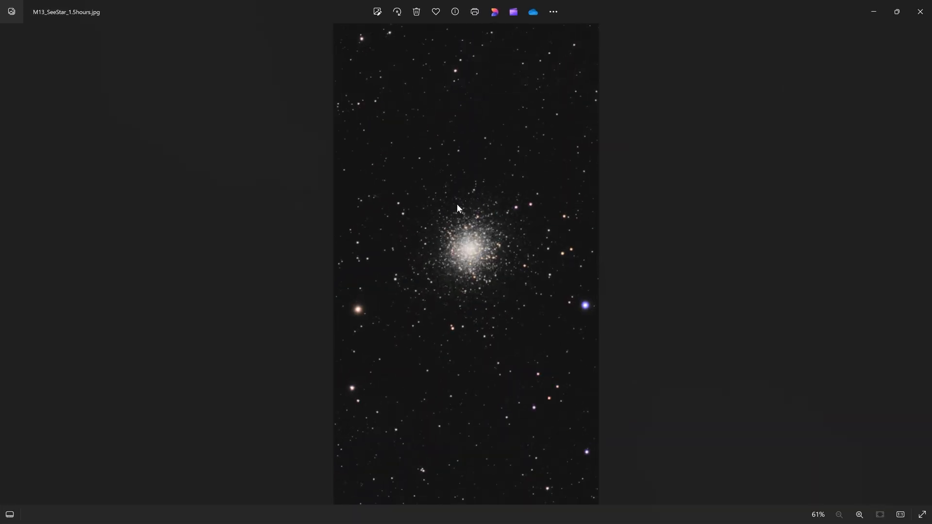
pyautogui.click(900, 515)
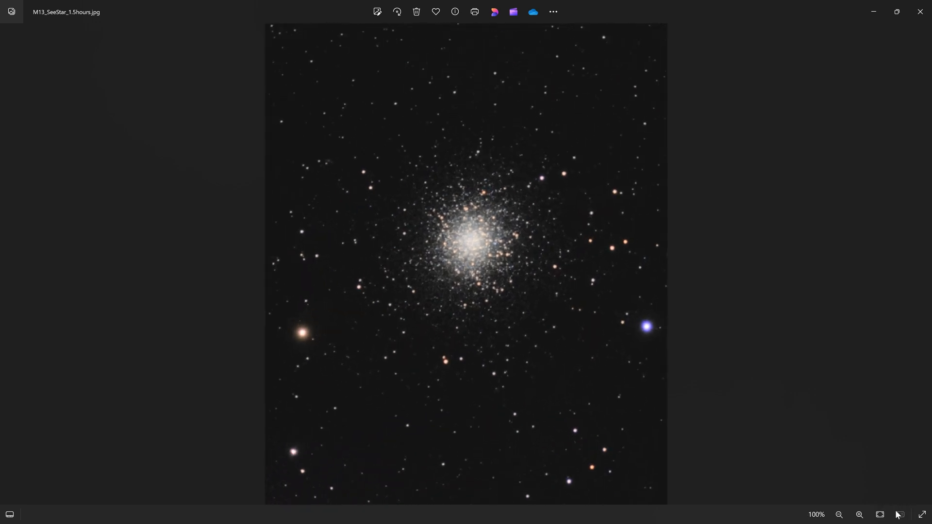
pyautogui.moveTo(451, 330); pyautogui.dragTo(451, 340)
pyautogui.scroll(1, 441, 296)
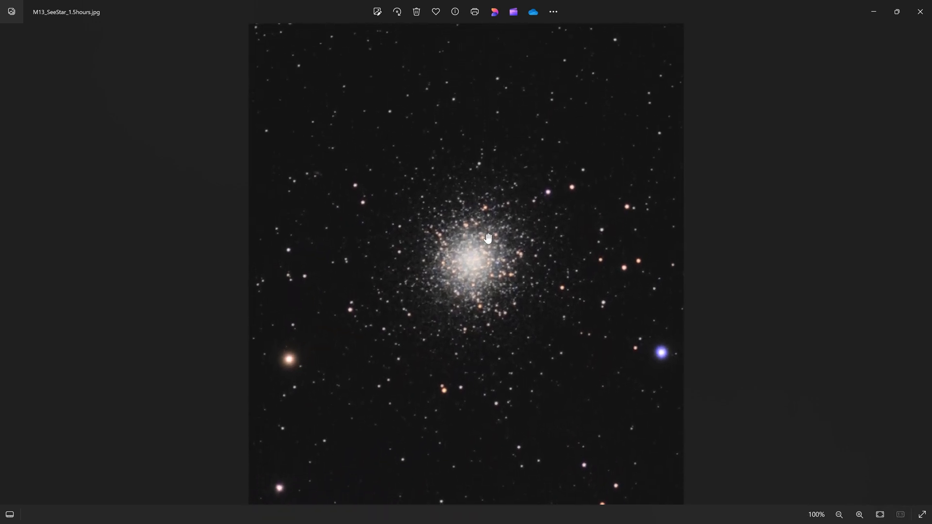
pyautogui.moveTo(488, 233)
pyautogui.mouseDown()
pyautogui.moveTo(480, 268)
pyautogui.moveTo(489, 286)
pyautogui.mouseUp()
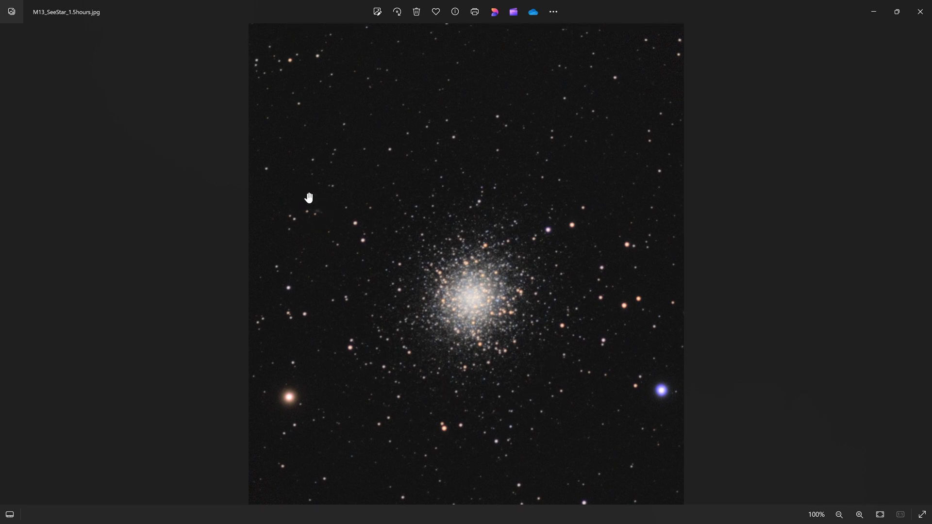
pyautogui.scroll(5, 306, 201)
pyautogui.scroll(5, 306, 201)
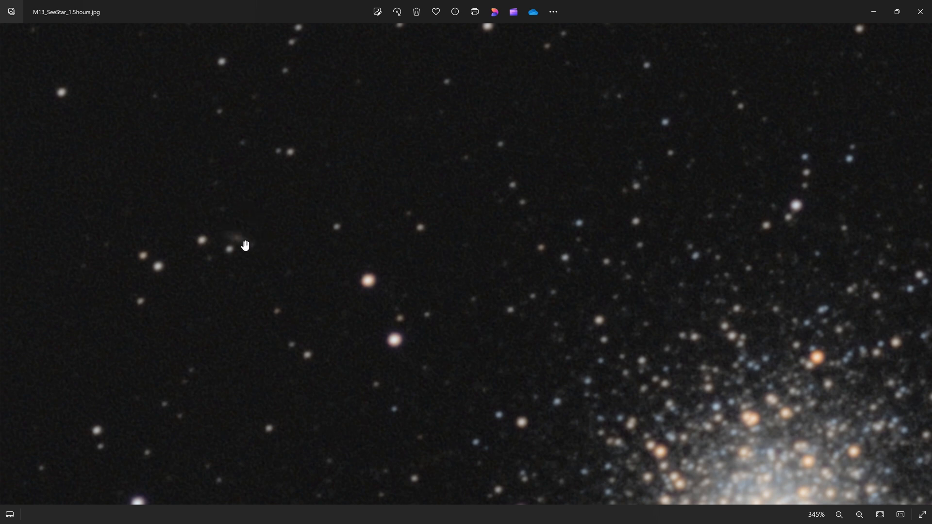
pyautogui.scroll(-4, 250, 243)
pyautogui.scroll(-3, 249, 243)
pyautogui.scroll(1, 250, 243)
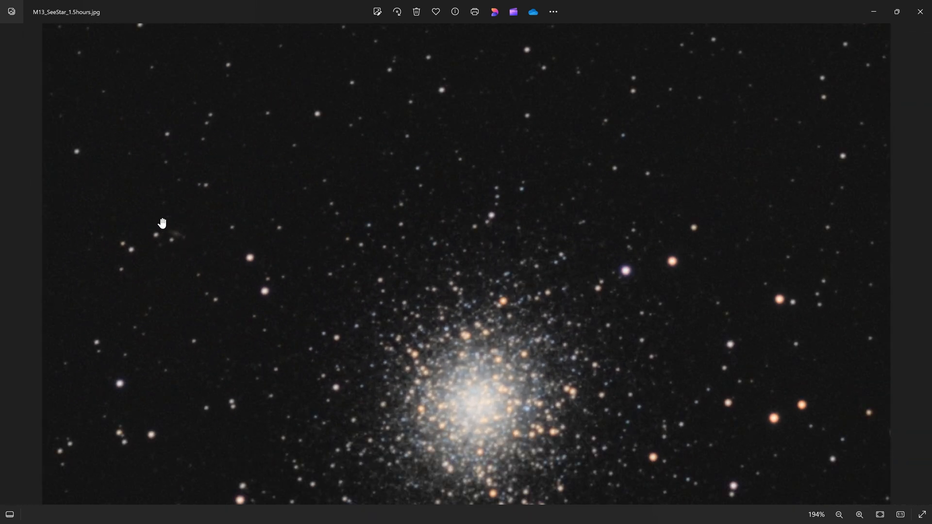
pyautogui.scroll(-3, 199, 243)
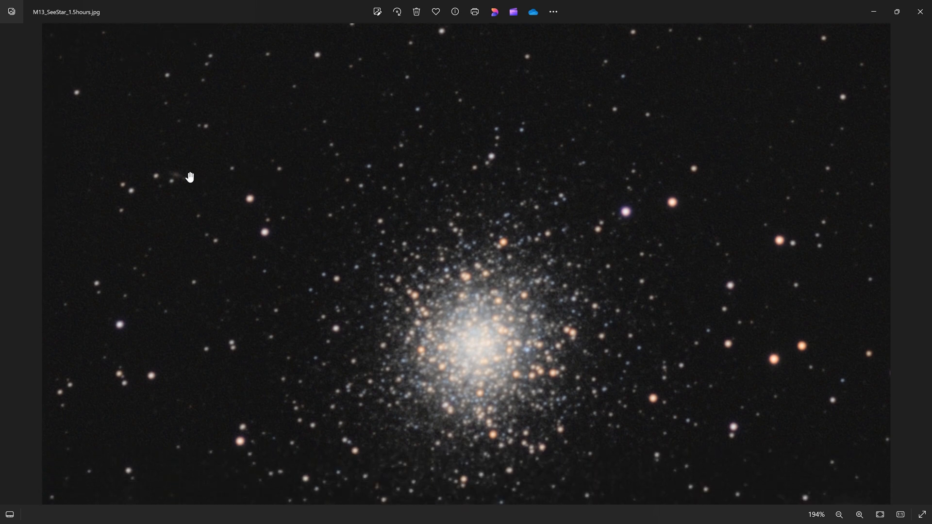
pyautogui.scroll(-3, 175, 177)
pyautogui.scroll(-2, 175, 177)
pyautogui.scroll(-1, 180, 192)
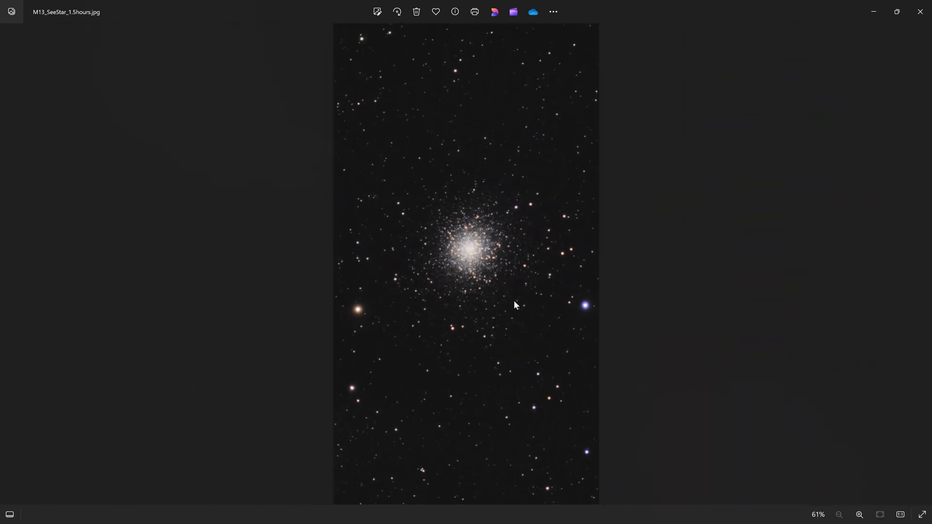